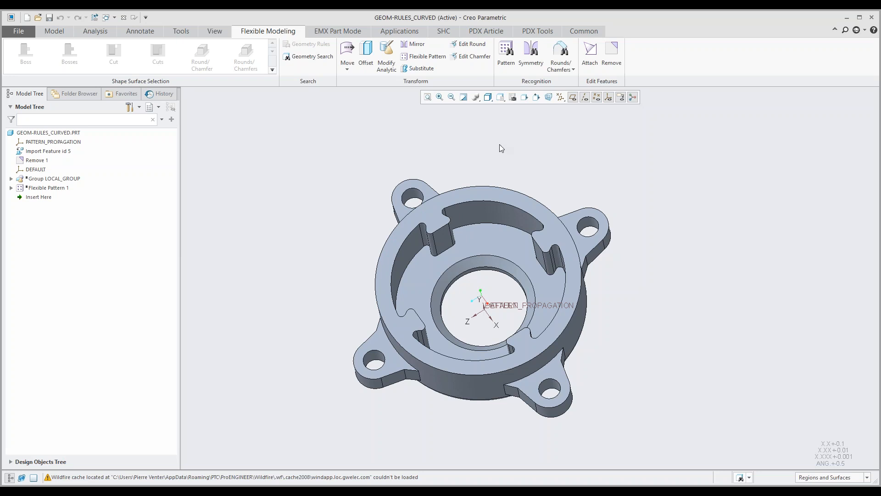
- Select the boss surfaces of the front-left mounting lug with the Boss shape rule, and clear the selection
{"action": "left_click", "coordinate": [367, 386]}
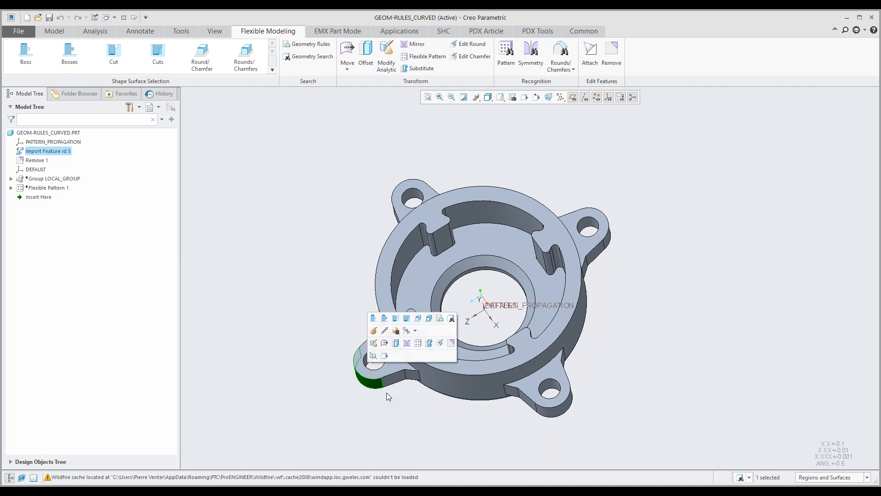
{"action": "middle_click_drag", "start_coordinate": [382, 361], "coordinate": [336, 250], "text": "shift"}
{"action": "scroll", "coordinate": [336, 250], "scroll_direction": "down", "scroll_amount": 3}
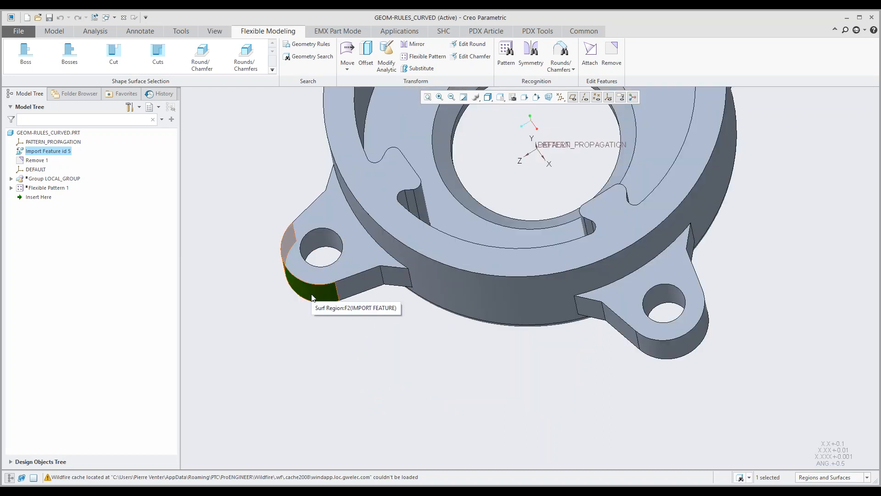
{"action": "left_click", "coordinate": [315, 291]}
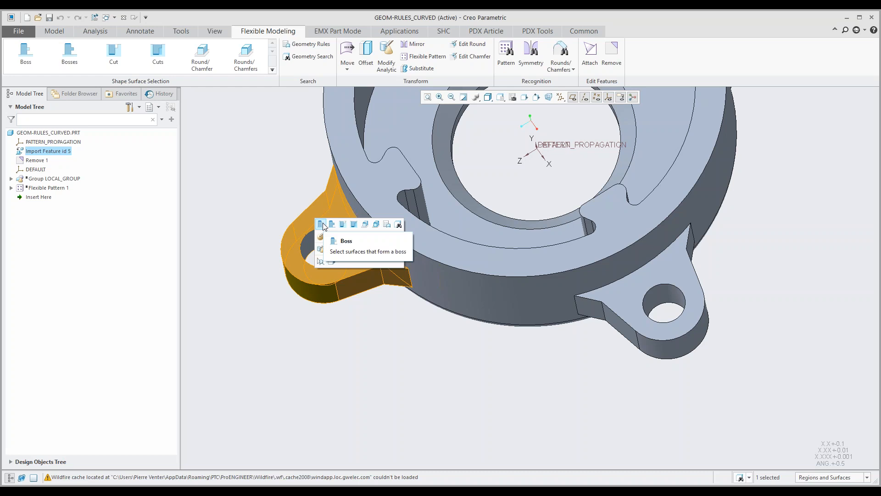
{"action": "left_click", "coordinate": [322, 224]}
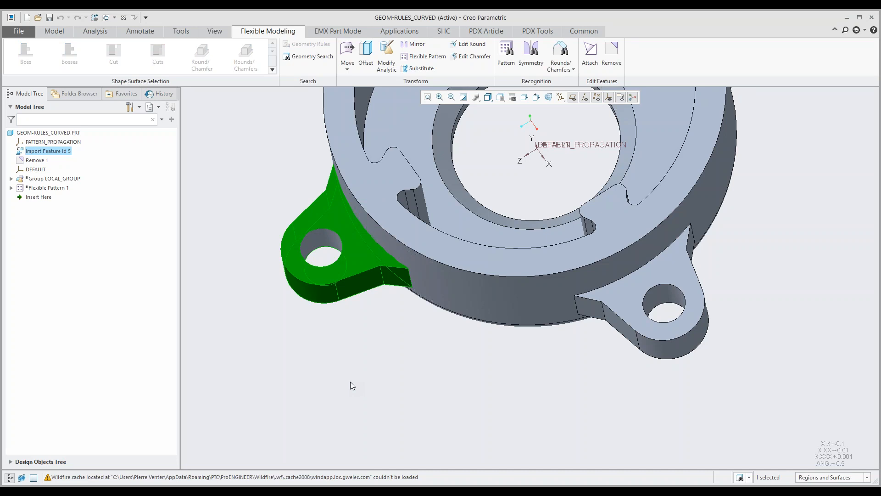
{"action": "left_click", "coordinate": [345, 358]}
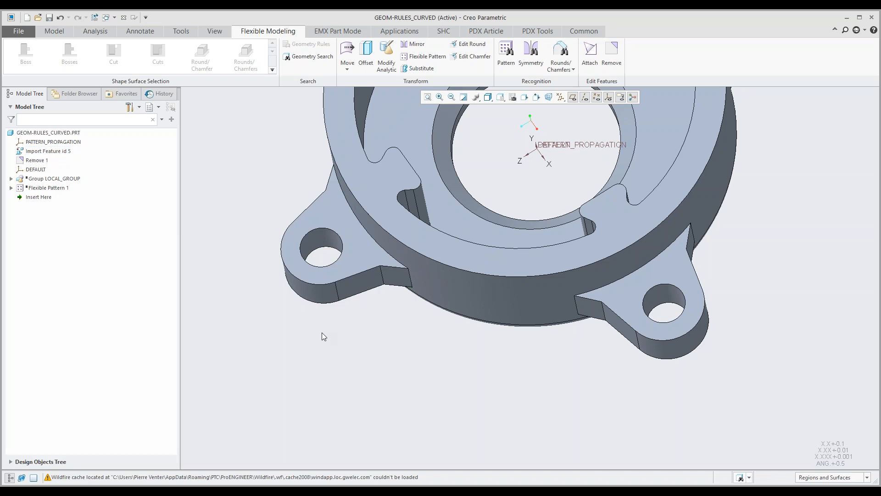
- Select the same lug together with its hole using the Bosses shape rule, clear it, and briefly select only its rounded end face
{"action": "left_click", "coordinate": [311, 296]}
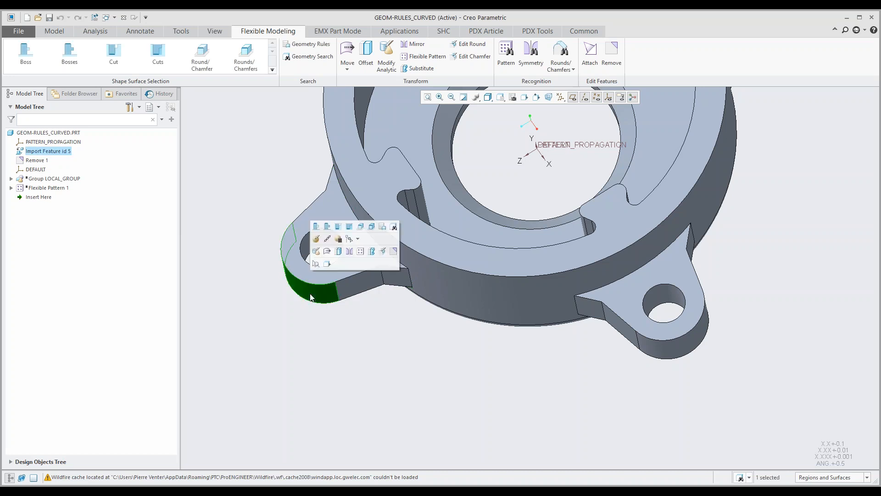
{"action": "left_click", "coordinate": [328, 227]}
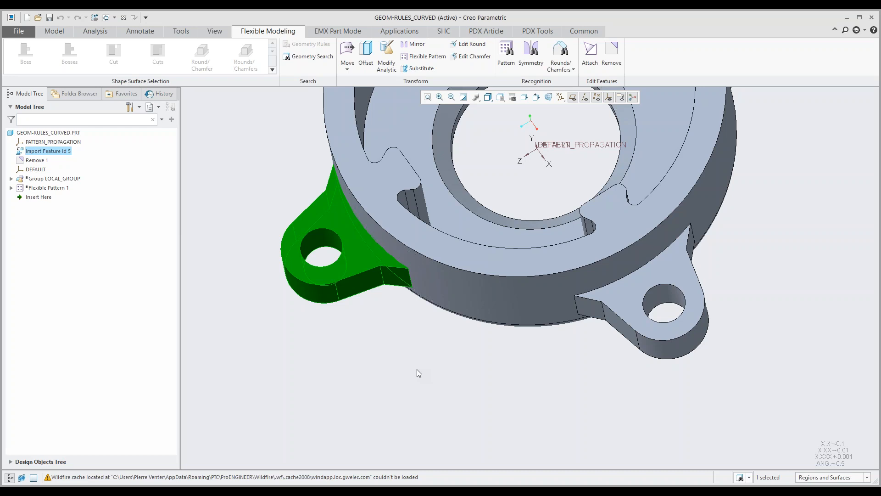
{"action": "left_click", "coordinate": [356, 357]}
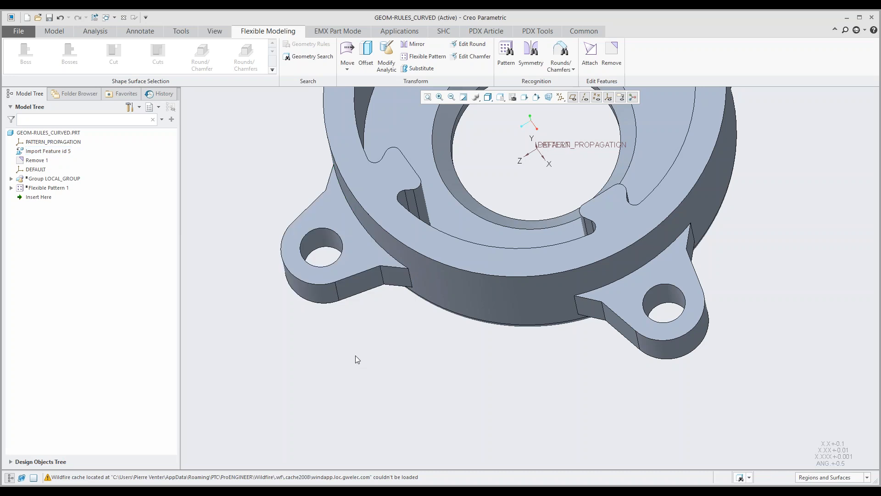
{"action": "left_click", "coordinate": [321, 299]}
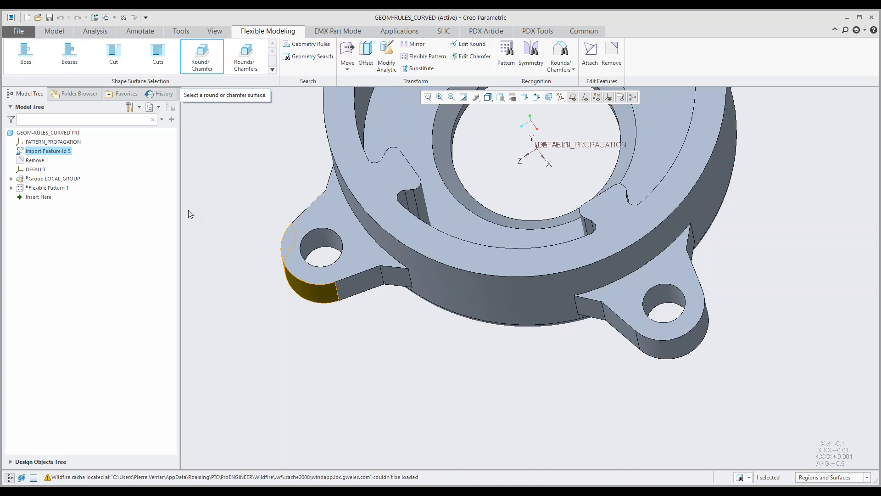
{"action": "left_click", "coordinate": [237, 227]}
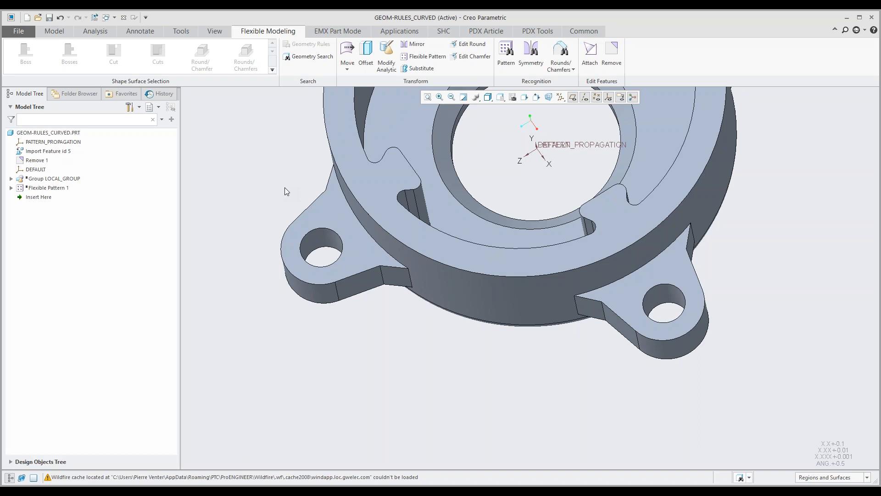
- Run a geometry search for planar surfaces excluding chamfers, and select all the found geometry
{"action": "middle_click_drag", "start_coordinate": [284, 187], "coordinate": [282, 294], "text": "shift"}
{"action": "scroll", "coordinate": [283, 269], "scroll_direction": "up", "scroll_amount": 1}
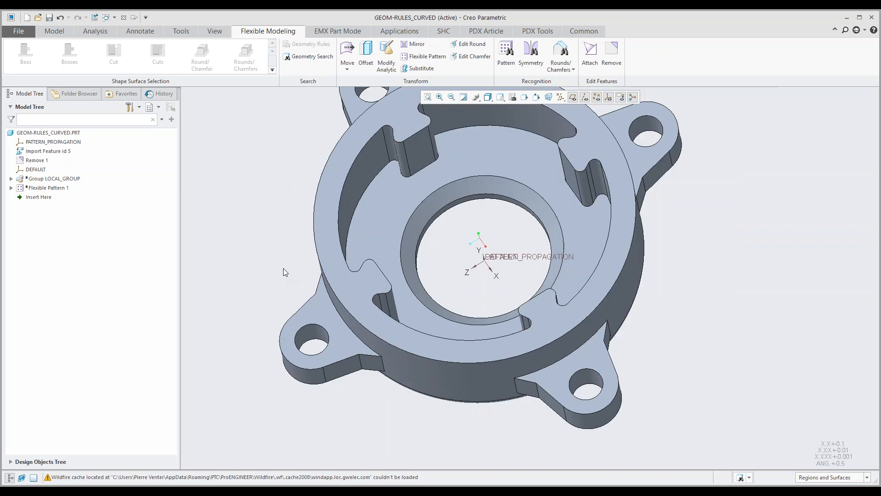
{"action": "scroll", "coordinate": [282, 268], "scroll_direction": "up", "scroll_amount": 1}
{"action": "middle_click_drag", "start_coordinate": [284, 258], "coordinate": [288, 273], "text": "shift"}
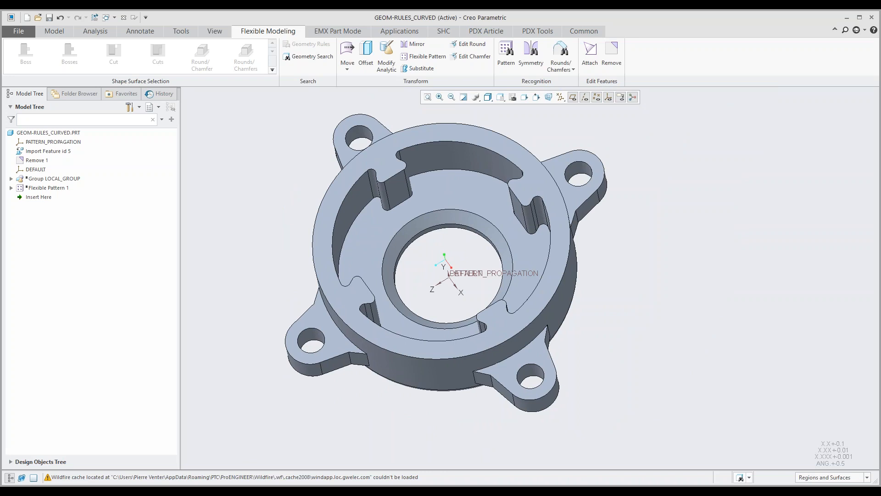
{"action": "left_click", "coordinate": [307, 59]}
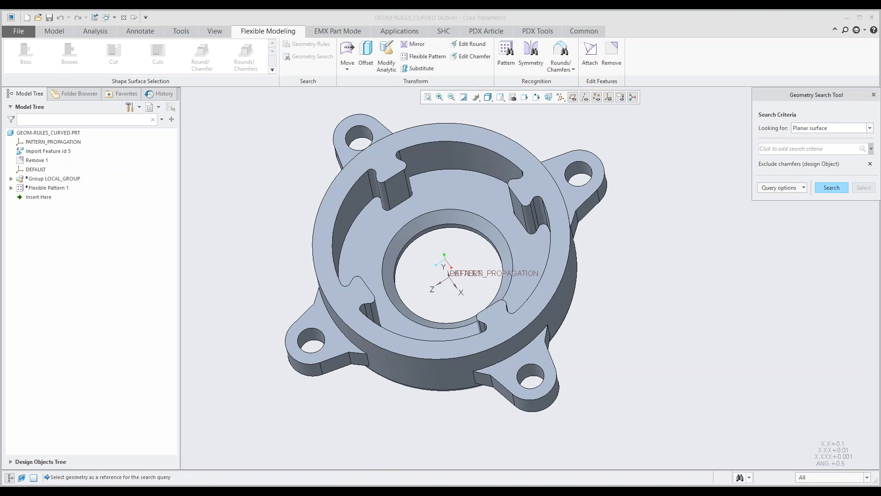
{"action": "left_click", "coordinate": [831, 186]}
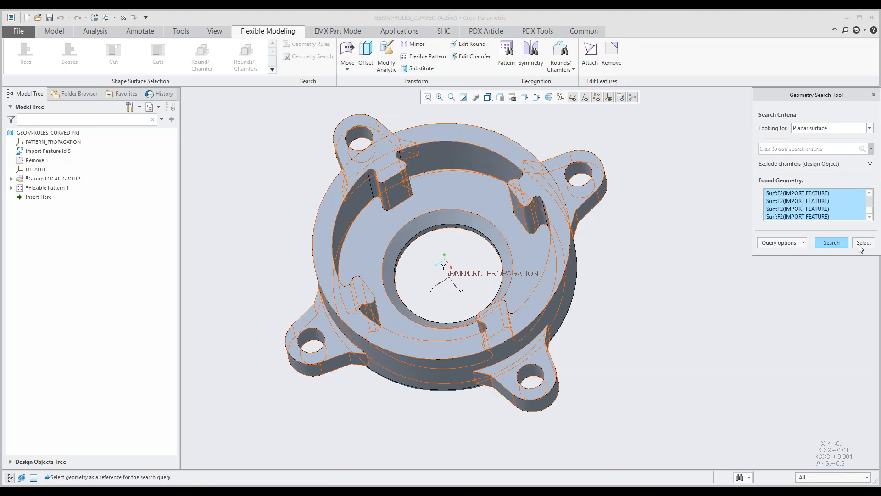
{"action": "left_click", "coordinate": [864, 242]}
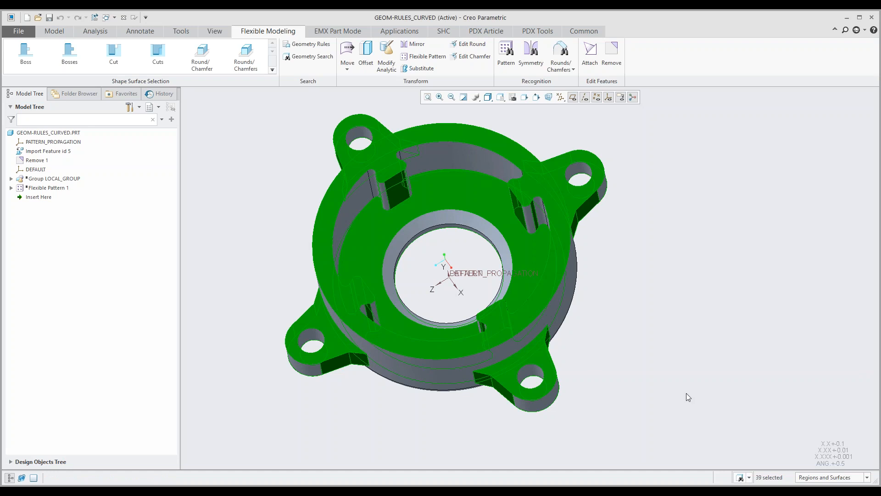
- Examine the selected planar surfaces on the underside and around the lugs, and clear the selection
{"action": "mouse_move", "coordinate": [336, 382]}
{"action": "middle_mouse_down"}
{"action": "mouse_move", "coordinate": [374, 360]}
{"action": "mouse_move", "coordinate": [350, 269]}
{"action": "mouse_move", "coordinate": [339, 285]}
{"action": "middle_mouse_up"}
{"action": "scroll", "coordinate": [338, 287], "scroll_direction": "up", "scroll_amount": 1}
{"action": "scroll", "coordinate": [301, 136], "scroll_direction": "down", "scroll_amount": 3}
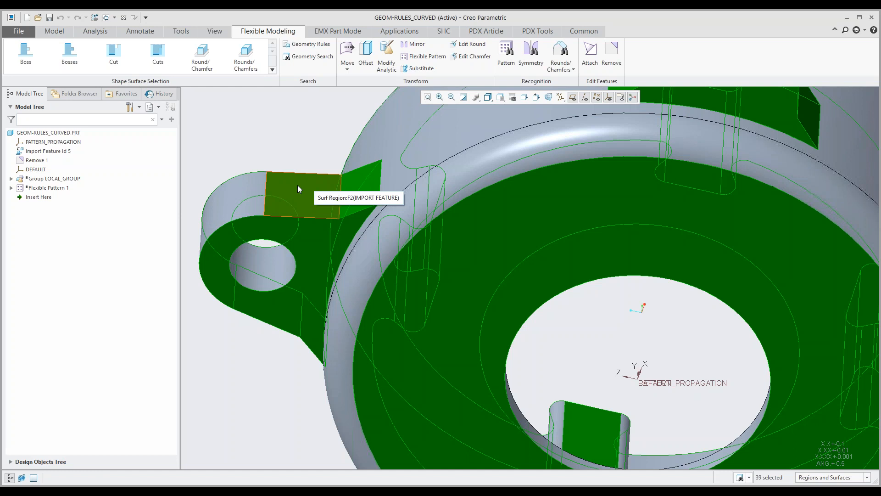
{"action": "scroll", "coordinate": [322, 211], "scroll_direction": "down", "scroll_amount": 5}
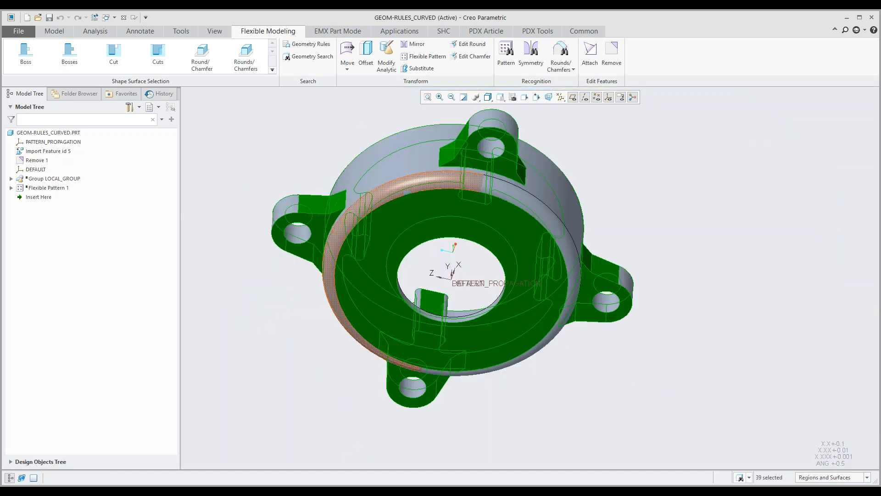
{"action": "middle_click_drag", "start_coordinate": [395, 188], "coordinate": [441, 281]}
{"action": "scroll", "coordinate": [450, 256], "scroll_direction": "down", "scroll_amount": 1}
{"action": "left_click", "coordinate": [318, 163]}
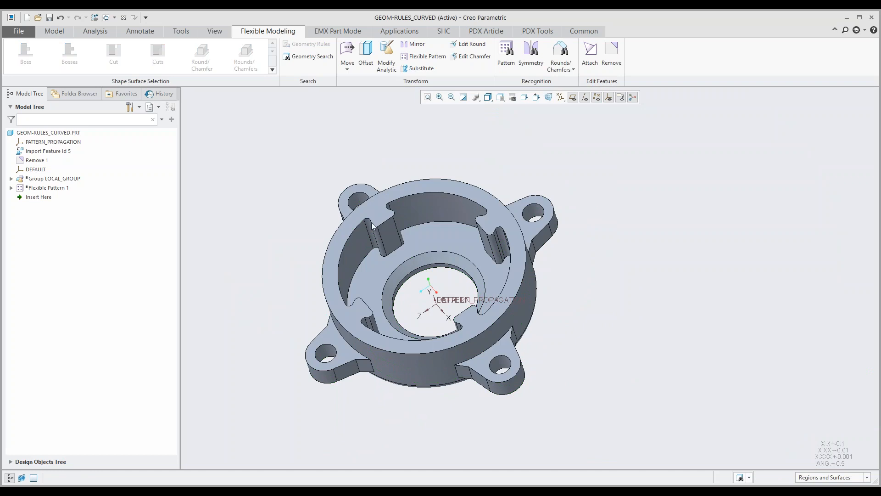
- Select the housing's inner pocket from its floor with the Cuts shape rule, inspect the surfaces, and clear the selection
{"action": "left_click", "coordinate": [422, 242]}
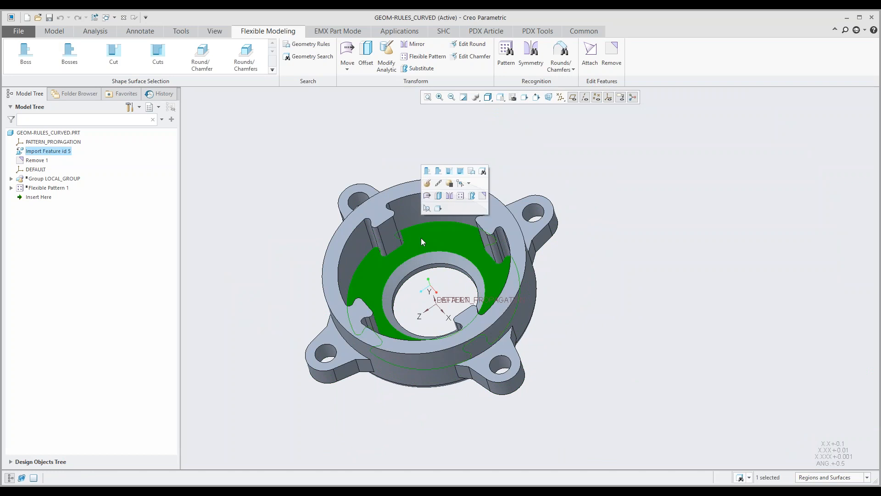
{"action": "left_click", "coordinate": [460, 171]}
{"action": "scroll", "coordinate": [423, 287], "scroll_direction": "down", "scroll_amount": 5}
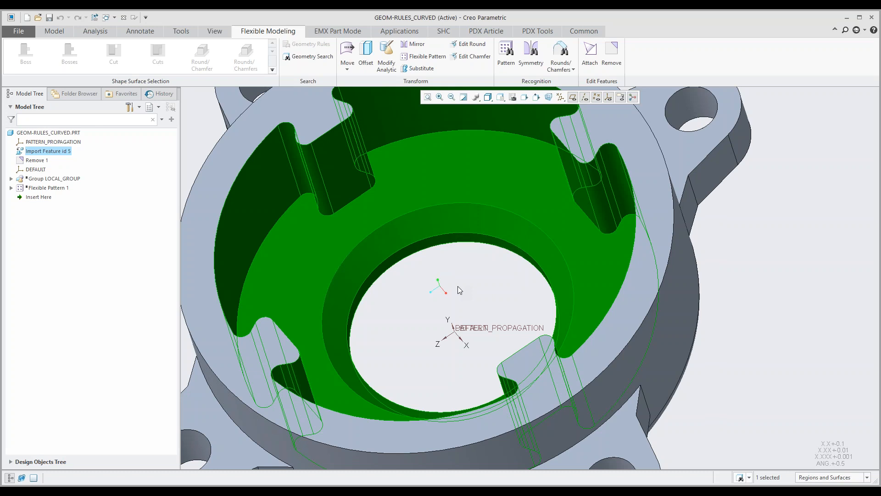
{"action": "scroll", "coordinate": [451, 280], "scroll_direction": "up", "scroll_amount": 5}
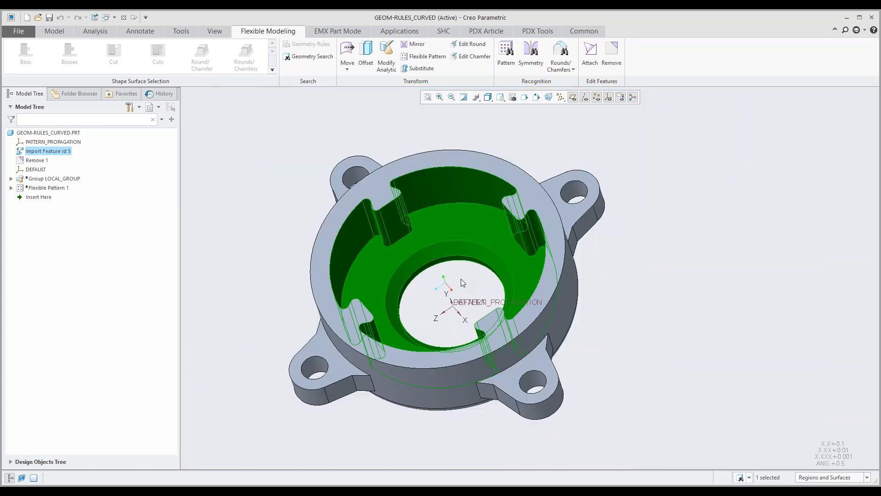
{"action": "left_click", "coordinate": [464, 279]}
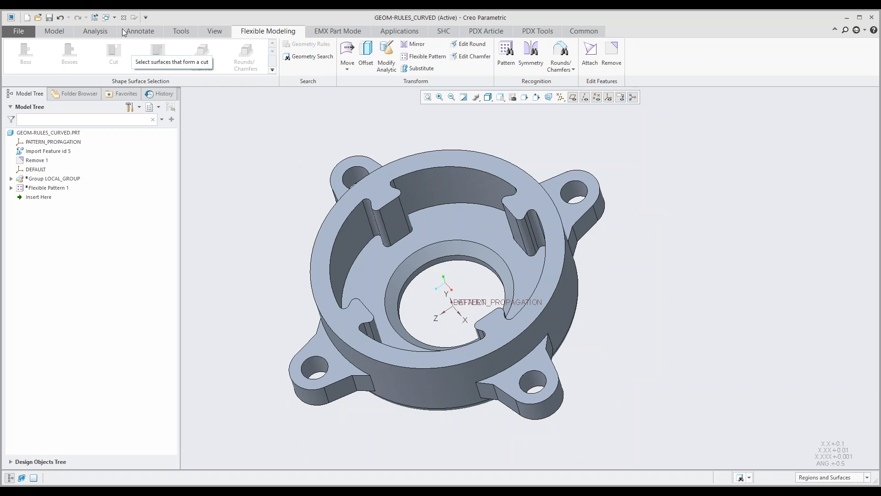
- Switch to the MOVE-MULTIPLE.PRT model, bring up its flexible modeling tools, and review the available Move types
{"action": "left_click", "coordinate": [114, 18]}
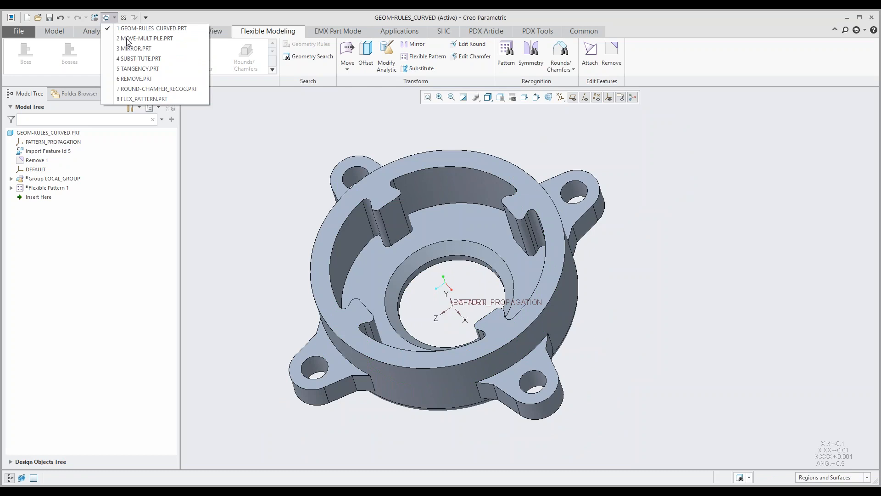
{"action": "left_click", "coordinate": [128, 38]}
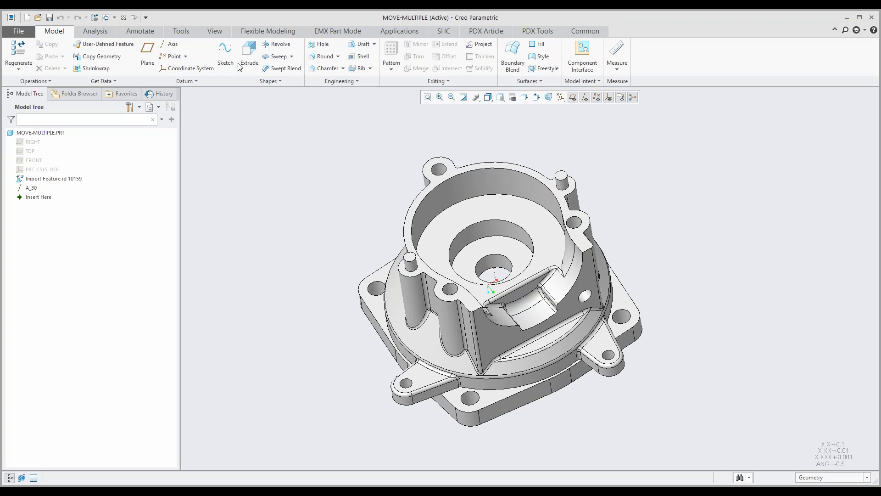
{"action": "left_click", "coordinate": [265, 32]}
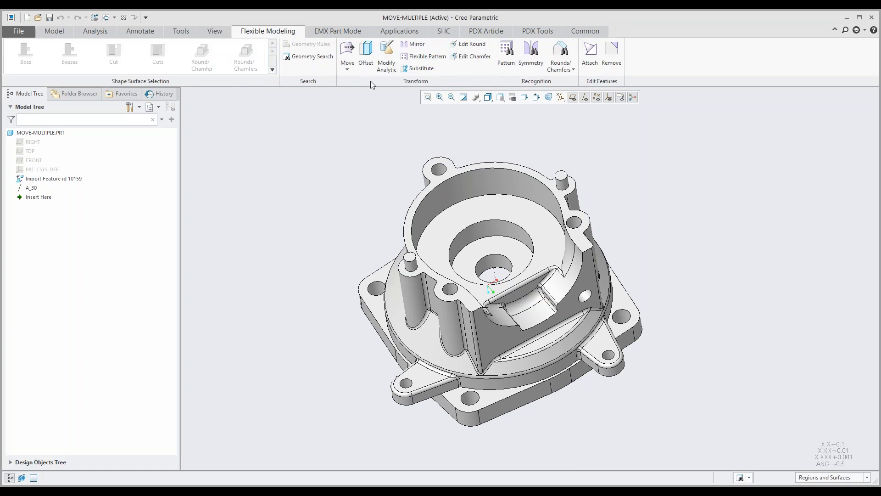
{"action": "left_click", "coordinate": [347, 71]}
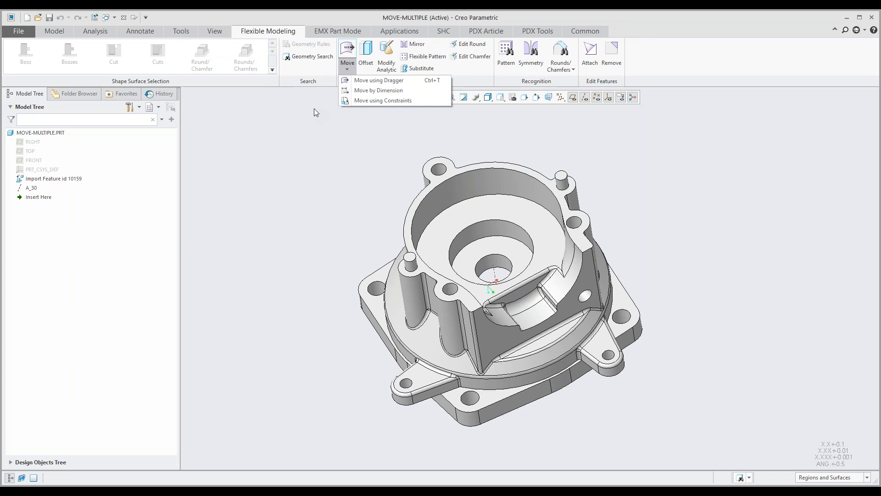
{"action": "left_click", "coordinate": [313, 169]}
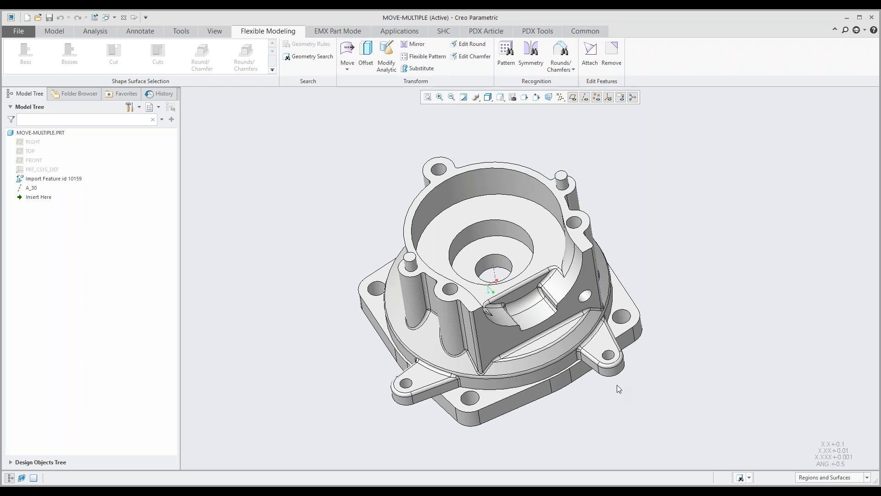
- Select the right lug with the Bosses shape rule, start Move using Dragger, and place the handle origin on axis A_30
{"action": "left_click", "coordinate": [614, 370]}
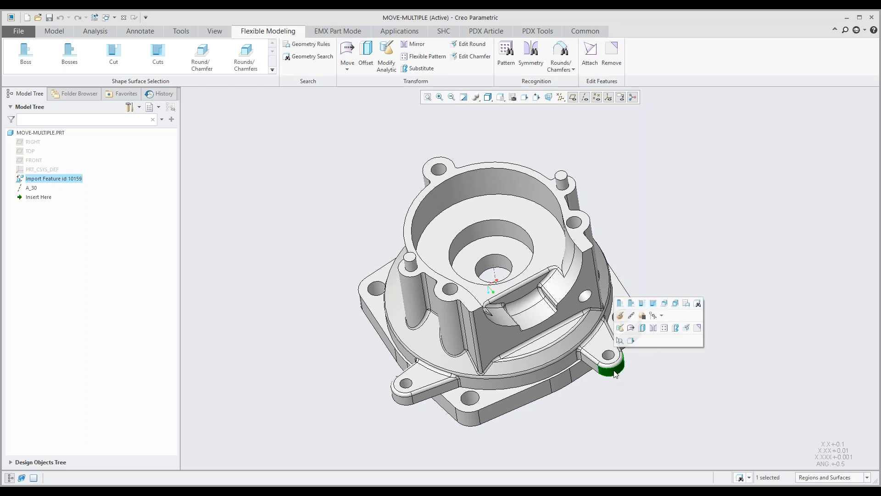
{"action": "left_click", "coordinate": [632, 304]}
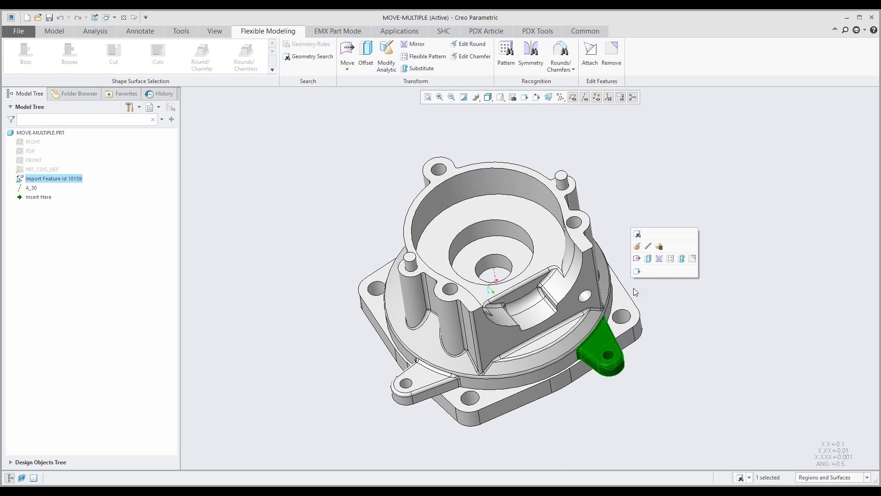
{"action": "left_click", "coordinate": [637, 258]}
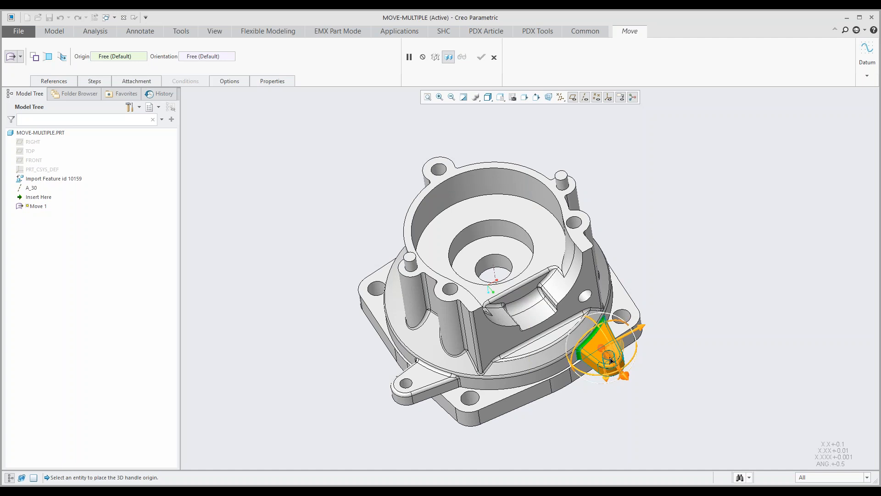
{"action": "left_click", "coordinate": [495, 273]}
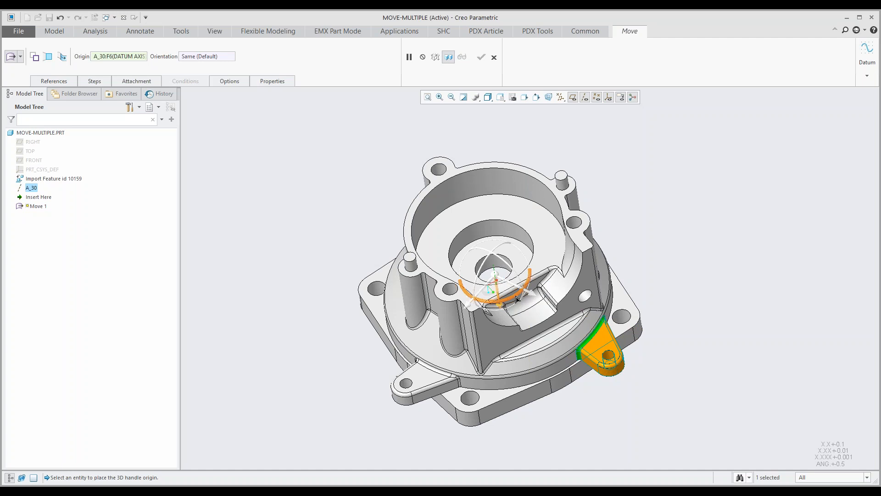
- Rotate the right lug 15 degrees about axis A_30 toward the other lug, and apply the move
{"action": "left_click_drag", "start_coordinate": [516, 299], "coordinate": [523, 311]}
{"action": "double_click", "coordinate": [528, 321]}
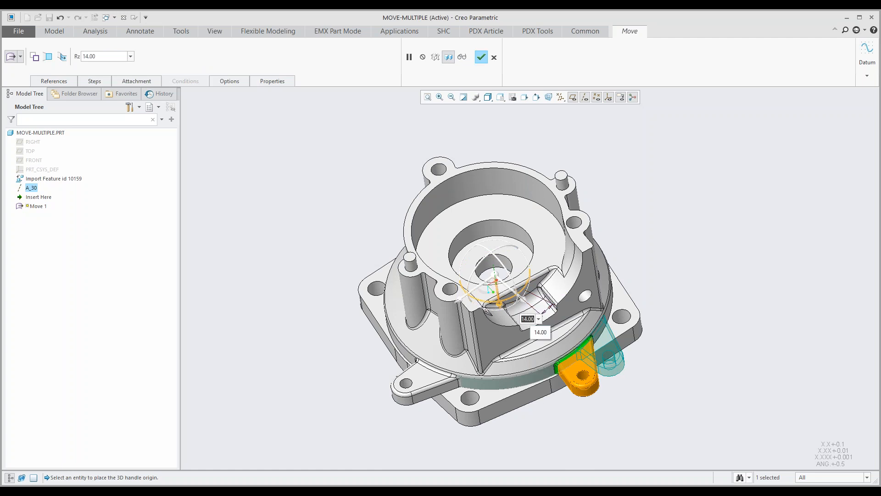
{"action": "type", "text": "15"}
{"action": "key", "text": "Return"}
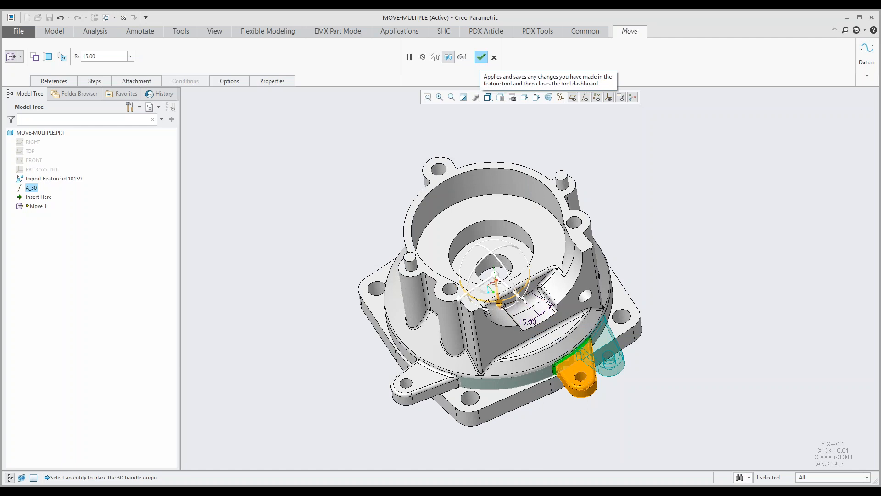
{"action": "left_click", "coordinate": [481, 57]}
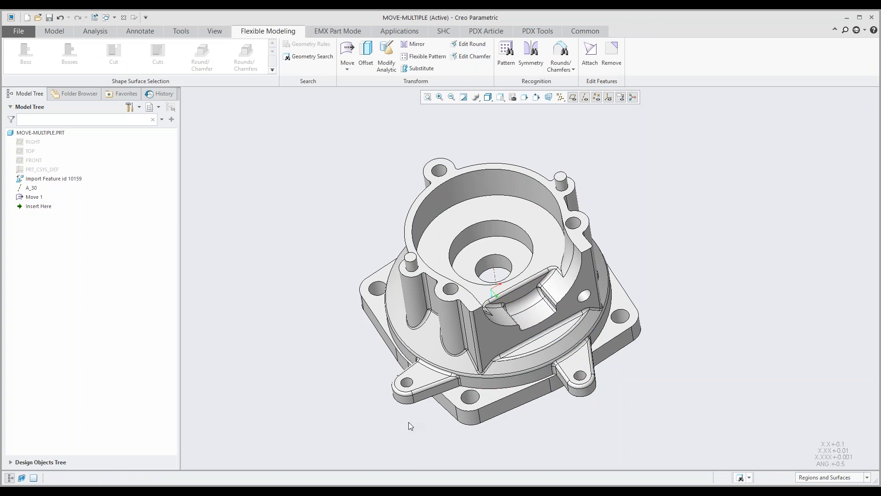
- Select the left lug with the Bosses shape rule and move it 0.5 outward using Dragger, with the handle origin on the housing's flat front face
{"action": "left_click", "coordinate": [405, 403]}
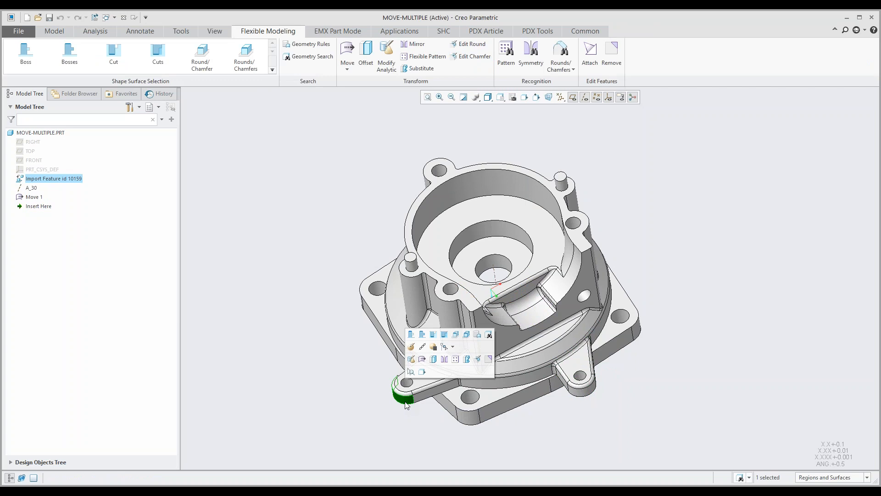
{"action": "left_click", "coordinate": [423, 334]}
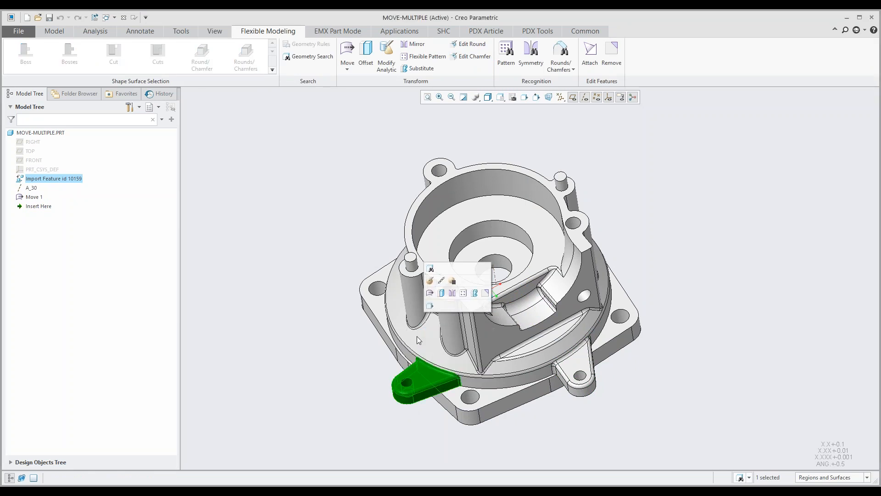
{"action": "left_click", "coordinate": [430, 293]}
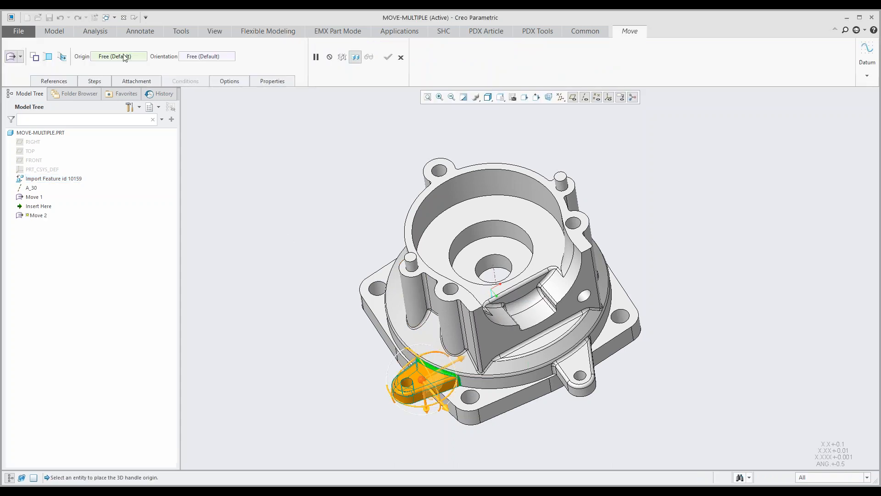
{"action": "left_click", "coordinate": [498, 335]}
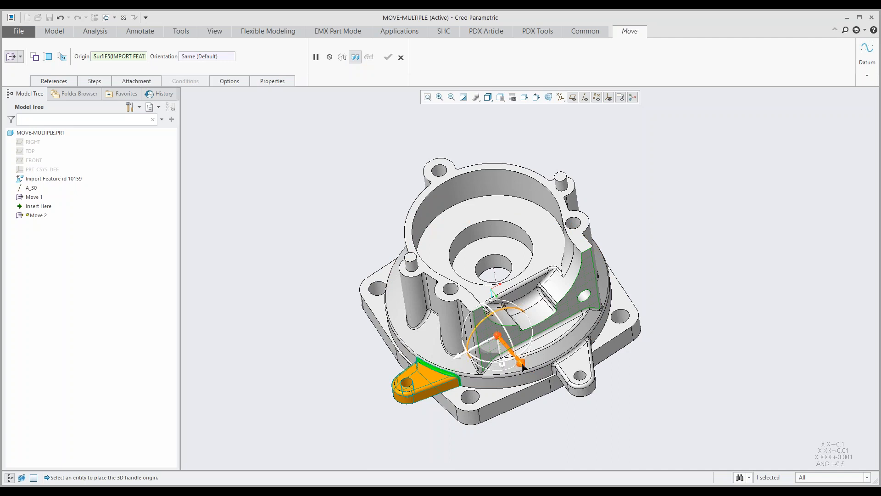
{"action": "left_click_drag", "start_coordinate": [523, 367], "coordinate": [521, 364]}
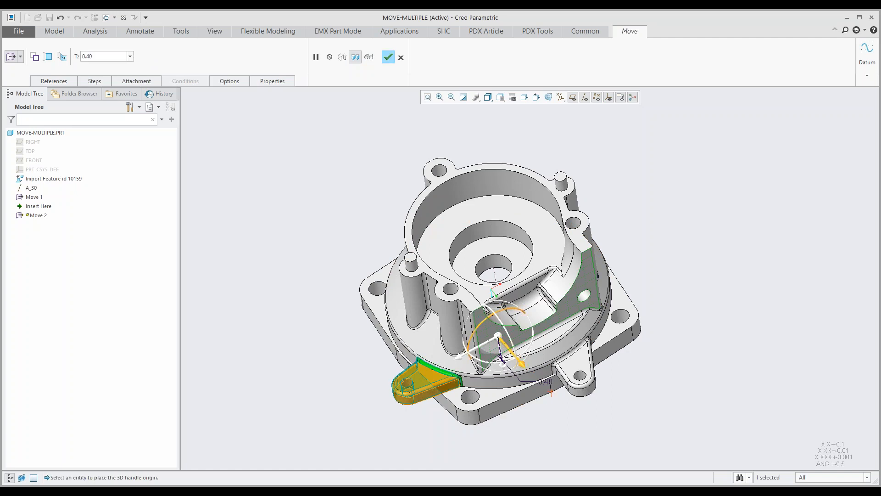
{"action": "type", "text": "0.5"}
{"action": "key", "text": "Return"}
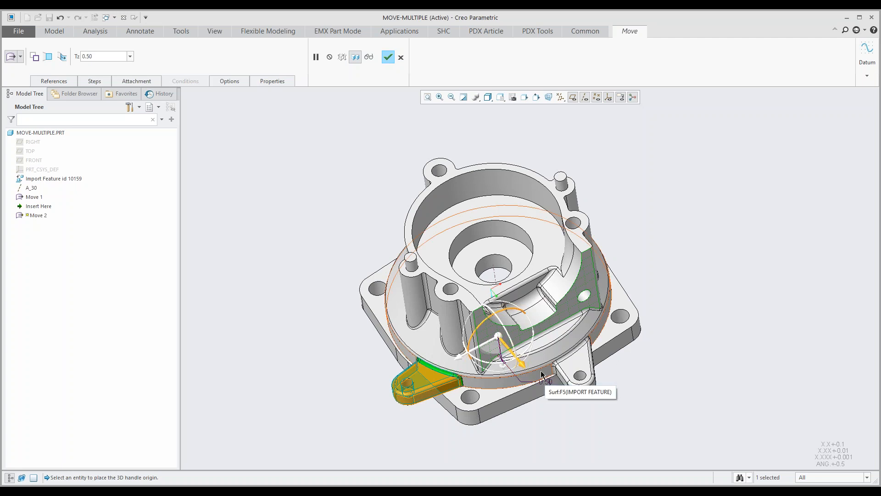
- Relocate the handle to the housing's top rim face, translate the left lug 0.5 upward, review the move steps, and apply the move
{"action": "left_click", "coordinate": [464, 296]}
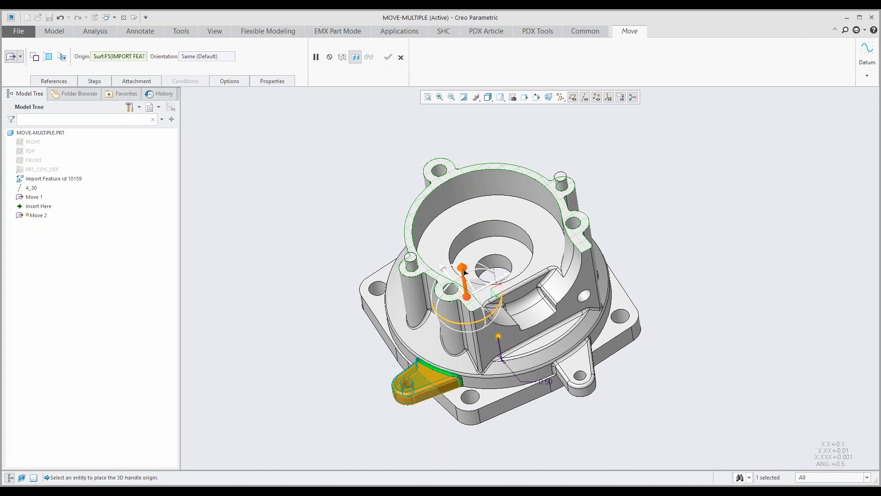
{"action": "left_click_drag", "start_coordinate": [463, 272], "coordinate": [463, 269]}
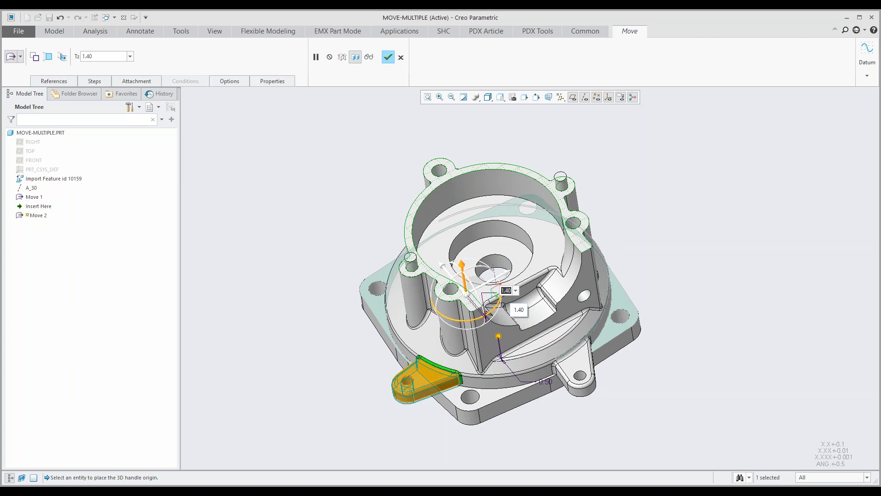
{"action": "type", "text": "0.5"}
{"action": "key", "text": "Return"}
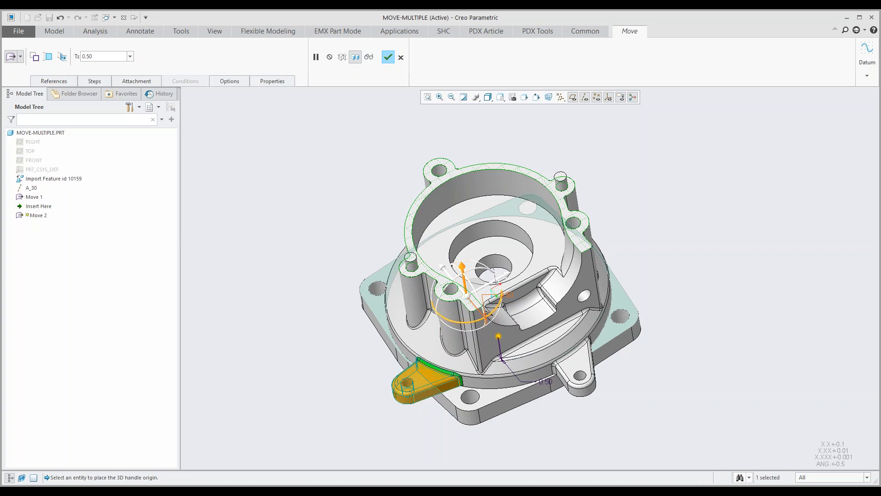
{"action": "left_click", "coordinate": [92, 81]}
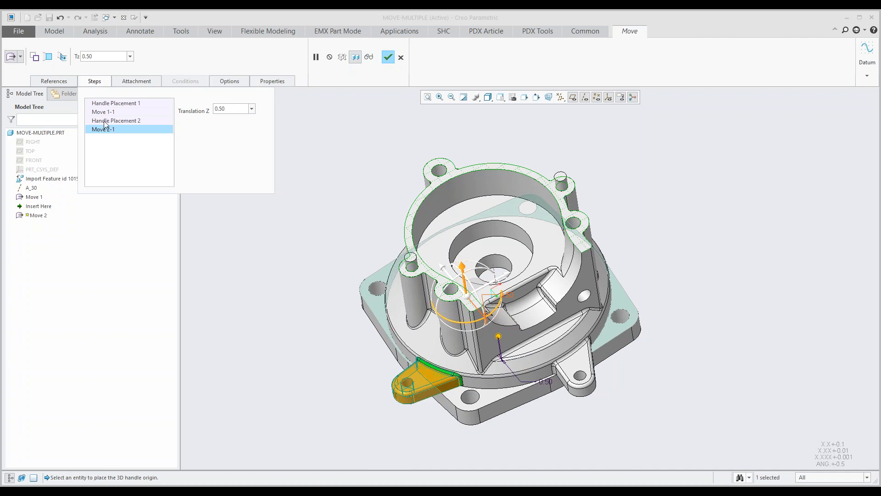
{"action": "left_click", "coordinate": [388, 57]}
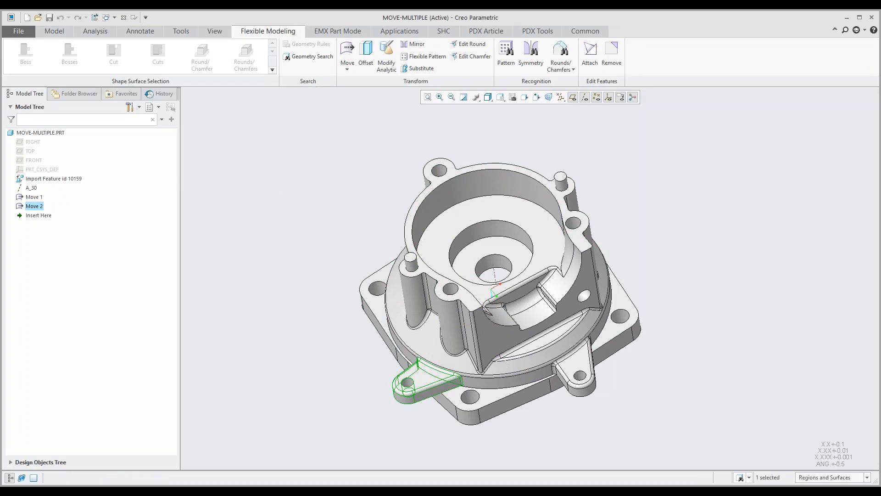
- Check which lug each of the features Move 2 and Move 1 affects, and clear the selection
{"action": "left_click", "coordinate": [38, 207]}
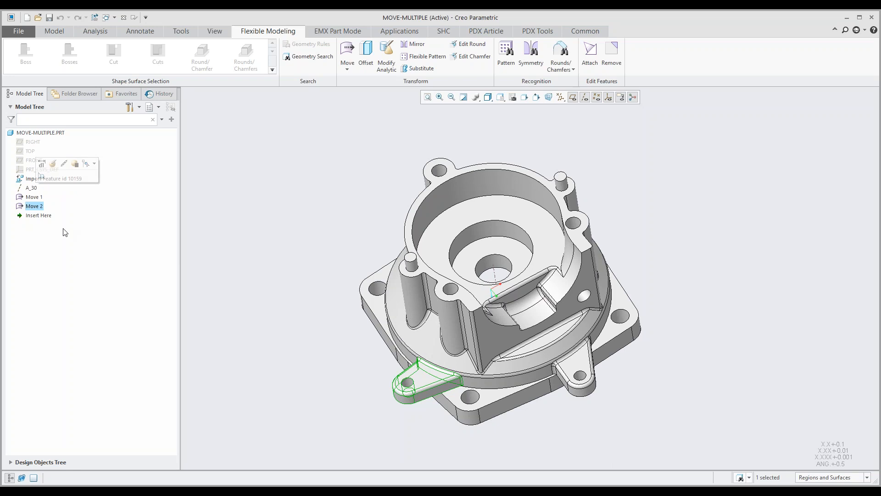
{"action": "left_click", "coordinate": [36, 197]}
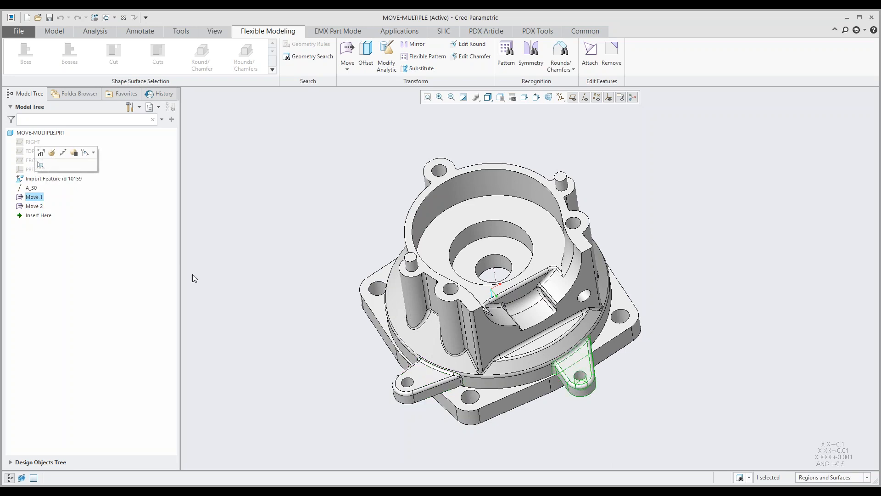
{"action": "left_click", "coordinate": [299, 243]}
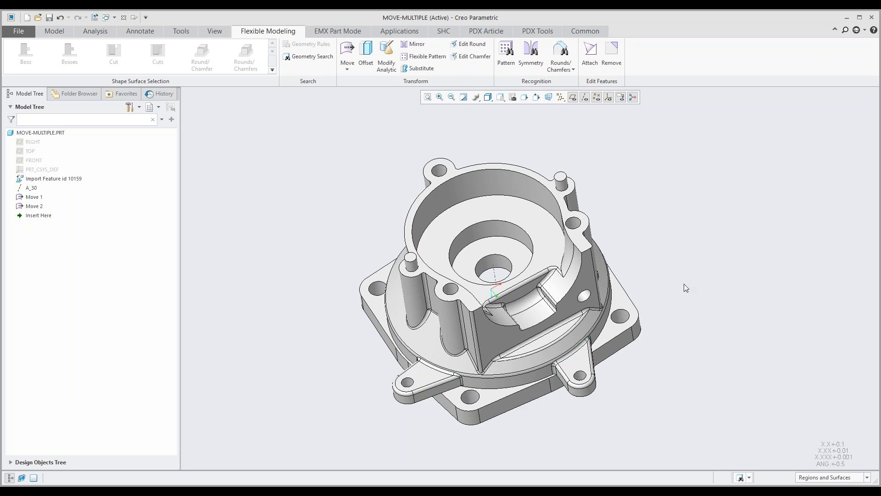
- Select the small hole in the housing's flat front face, start Move by Dimension, and dimension the hole to the adjacent side wall
{"action": "left_click", "coordinate": [586, 297]}
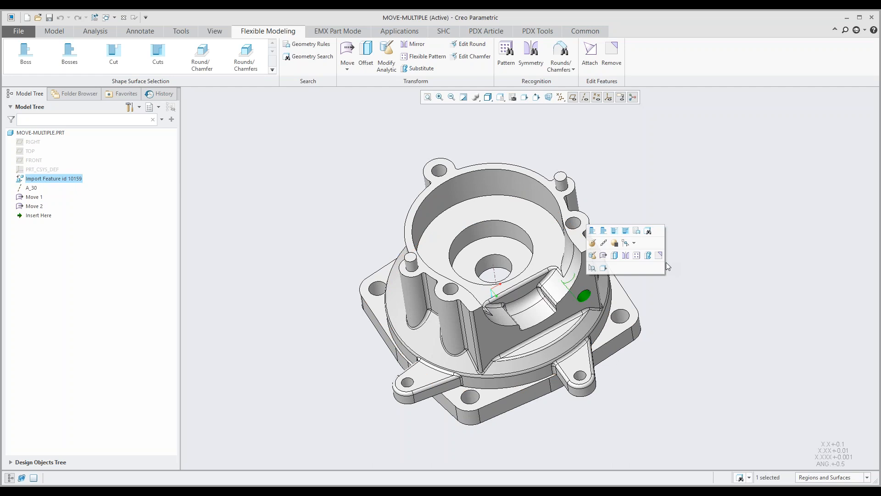
{"action": "left_click", "coordinate": [348, 71]}
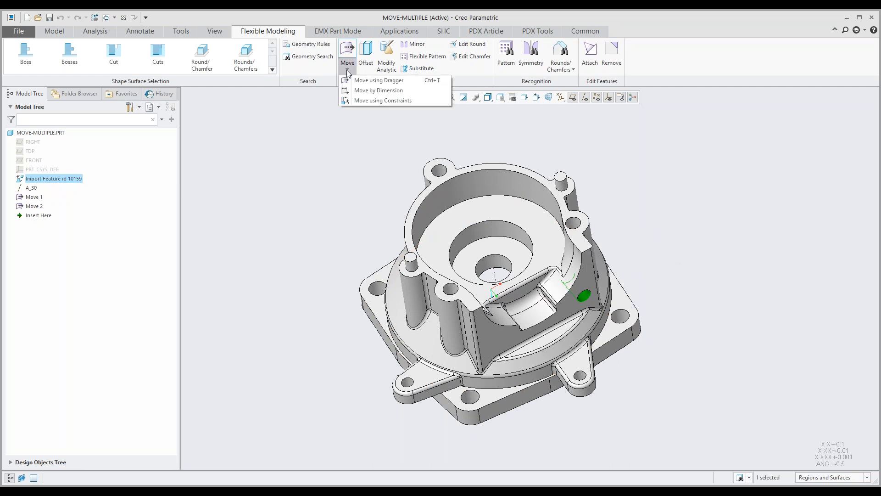
{"action": "left_click", "coordinate": [375, 91]}
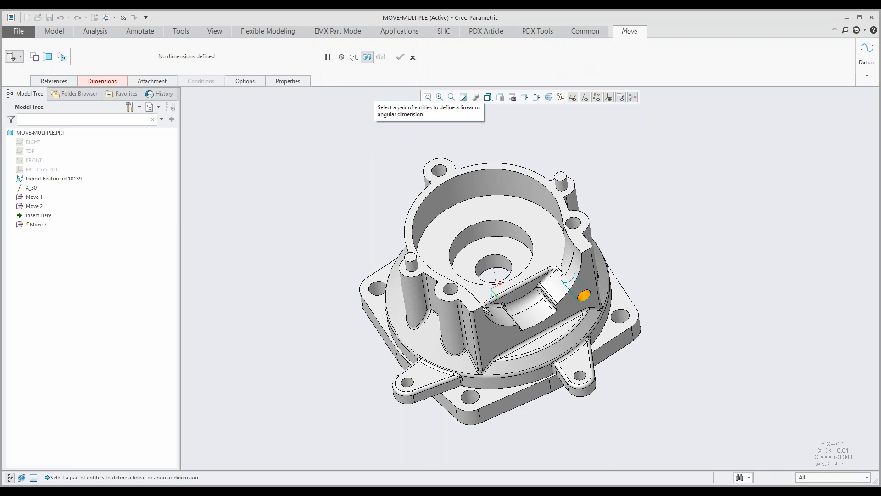
{"action": "left_click", "coordinate": [102, 81]}
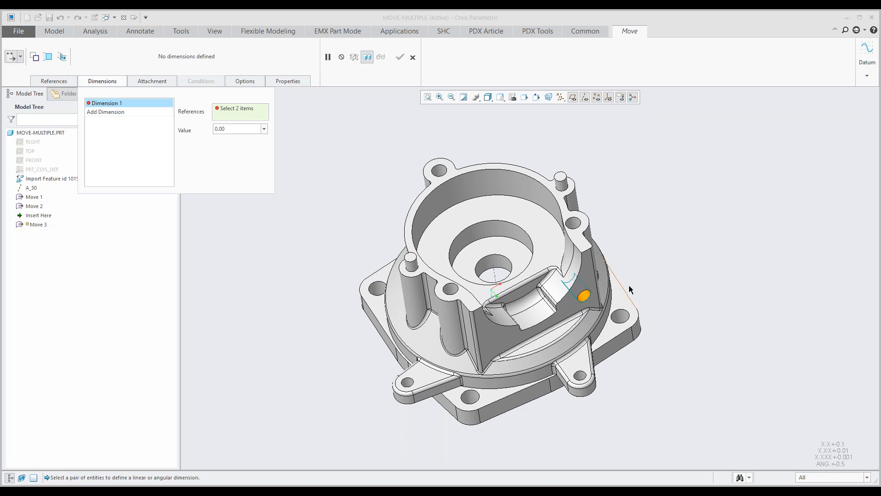
{"action": "scroll", "coordinate": [629, 289], "scroll_direction": "down", "scroll_amount": 5}
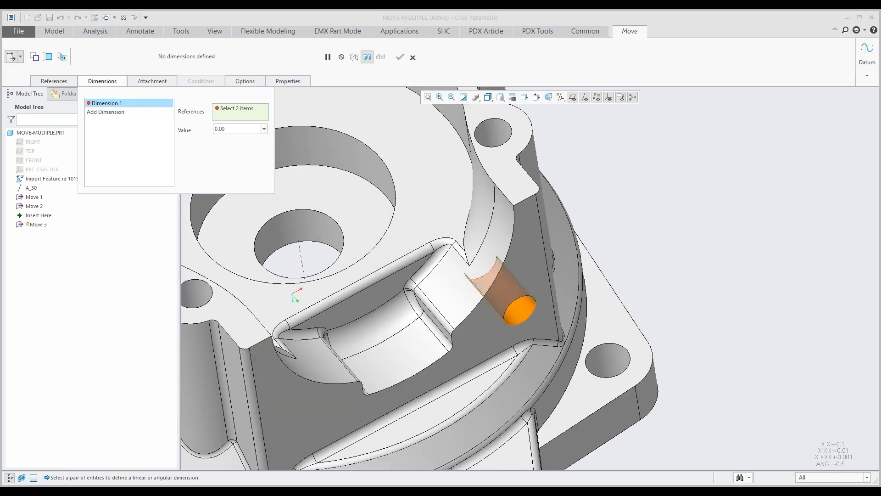
{"action": "left_click", "coordinate": [520, 310]}
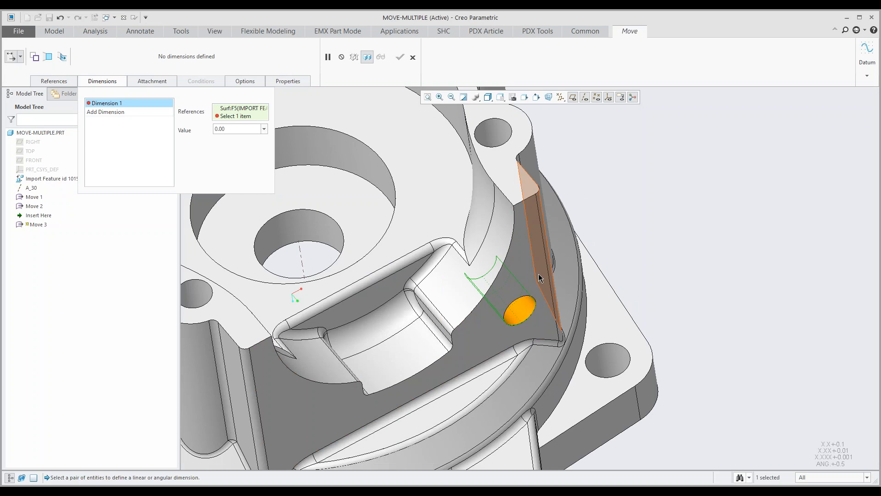
{"action": "left_click", "coordinate": [540, 277]}
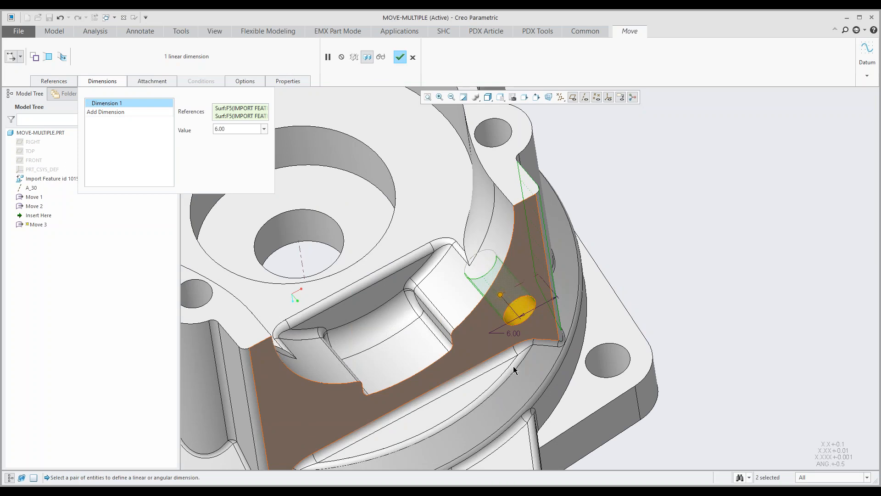
- Set the distance from the small hole to the side wall to 7 and apply the move
{"action": "double_click", "coordinate": [514, 334]}
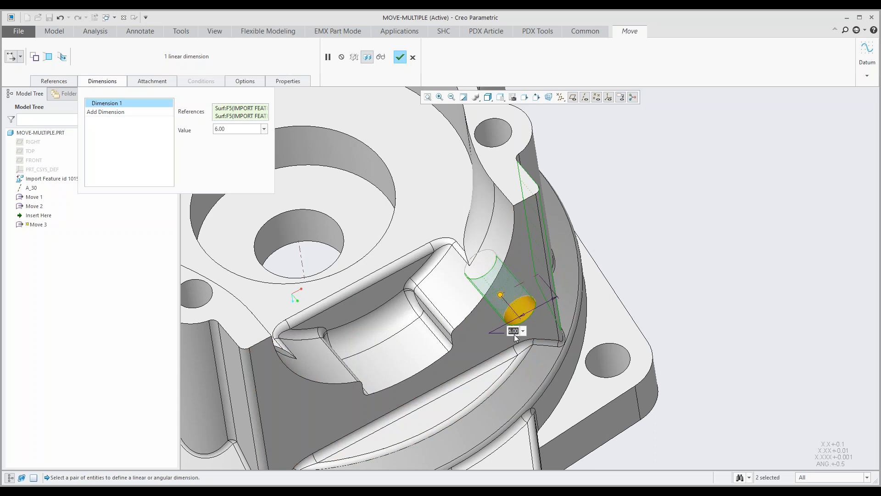
{"action": "type", "text": "7"}
{"action": "key", "text": "Return"}
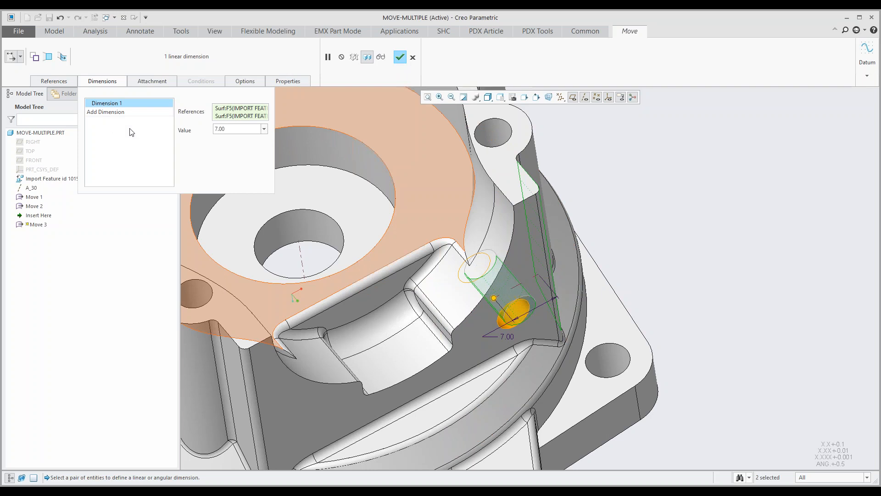
{"action": "left_click", "coordinate": [401, 58]}
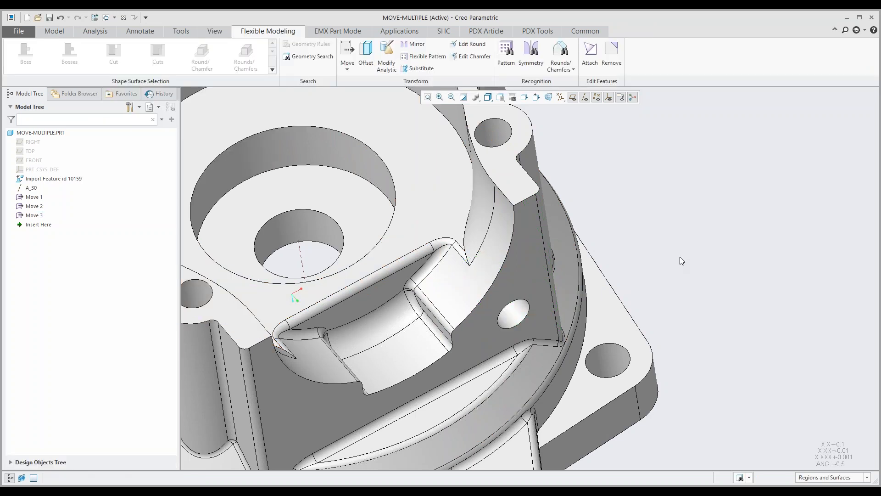
- Remove the hole in the rim's rear-left ear with the Remove Surface tool
{"action": "middle_click_drag", "start_coordinate": [615, 208], "coordinate": [690, 222], "text": "shift"}
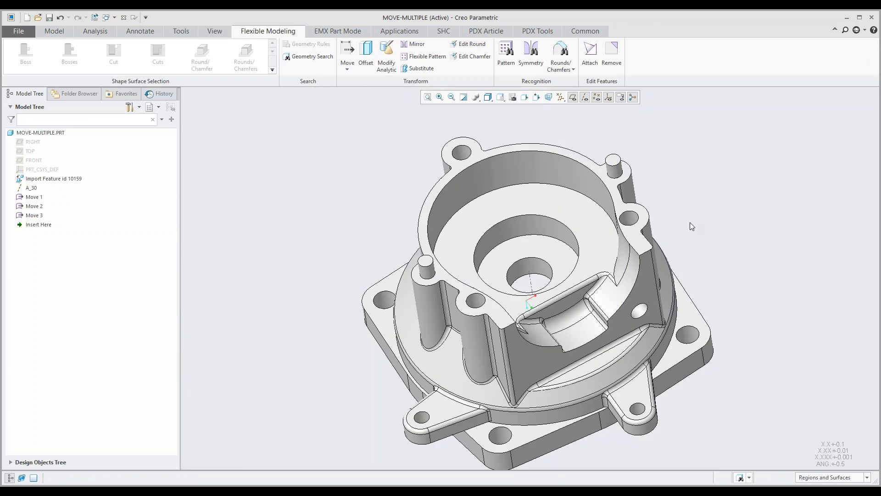
{"action": "left_click", "coordinate": [462, 156]}
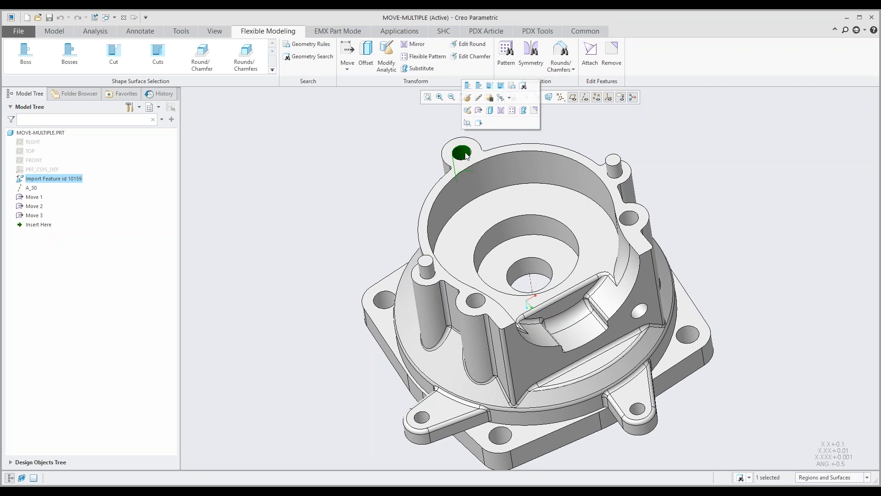
{"action": "left_click", "coordinate": [533, 112]}
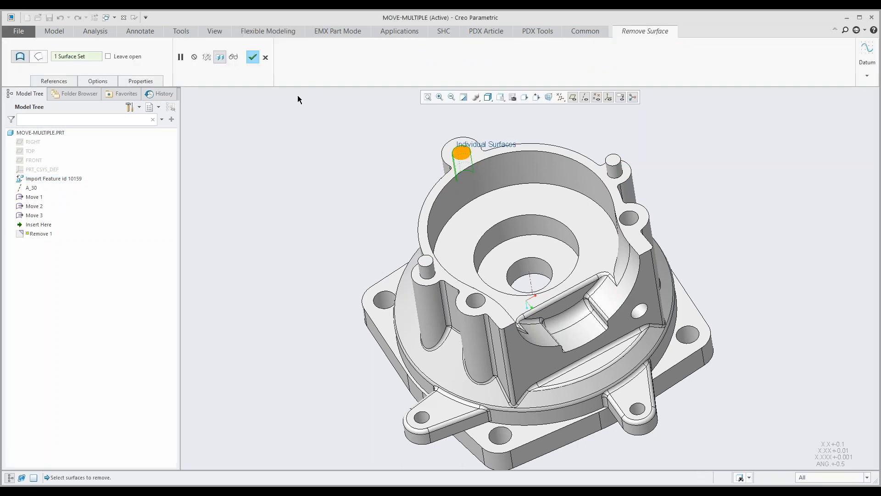
{"action": "left_click", "coordinate": [251, 60]}
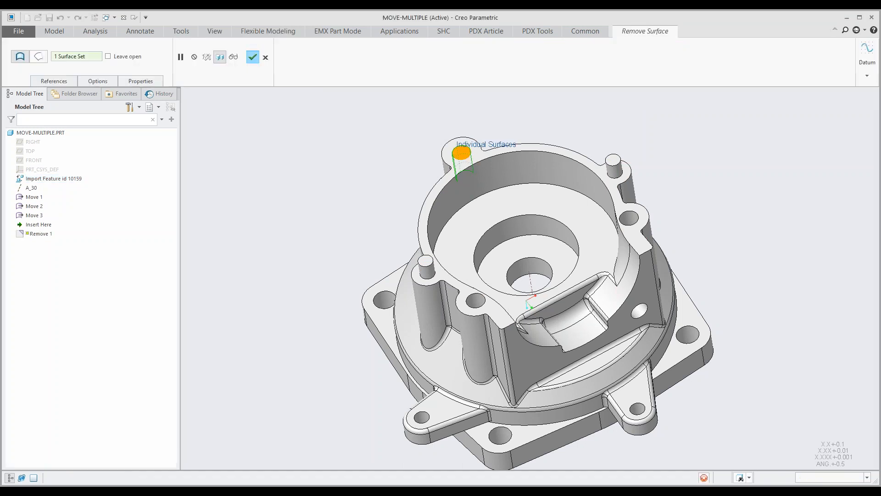
- Select the pin on the front-left rim boss, start Move using Constraints, and set it to move a copy while keeping the original
{"action": "left_click", "coordinate": [426, 262]}
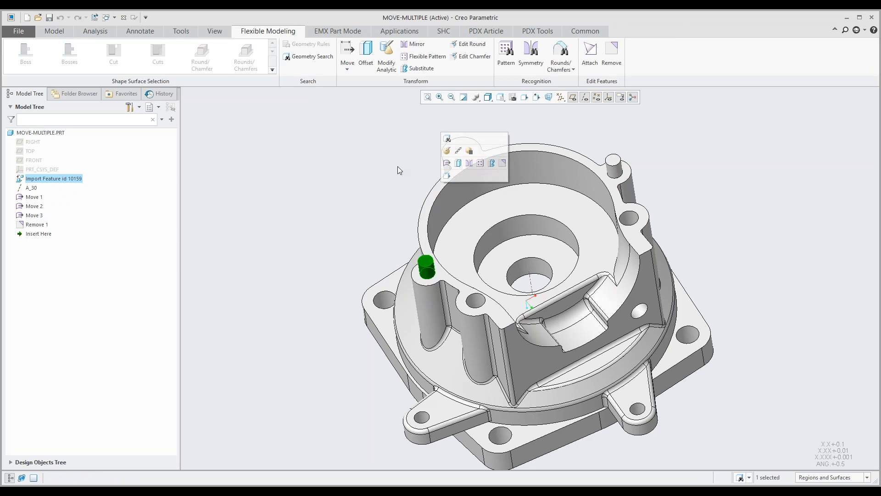
{"action": "left_click", "coordinate": [347, 66]}
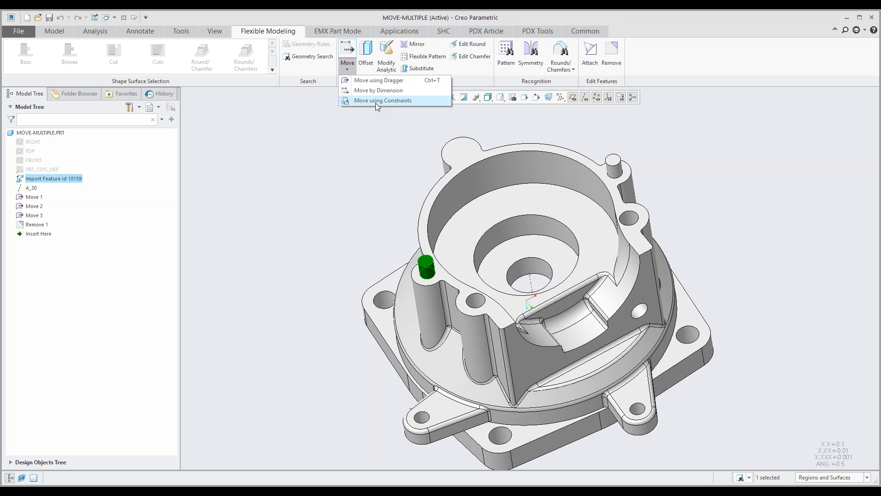
{"action": "left_click", "coordinate": [376, 100]}
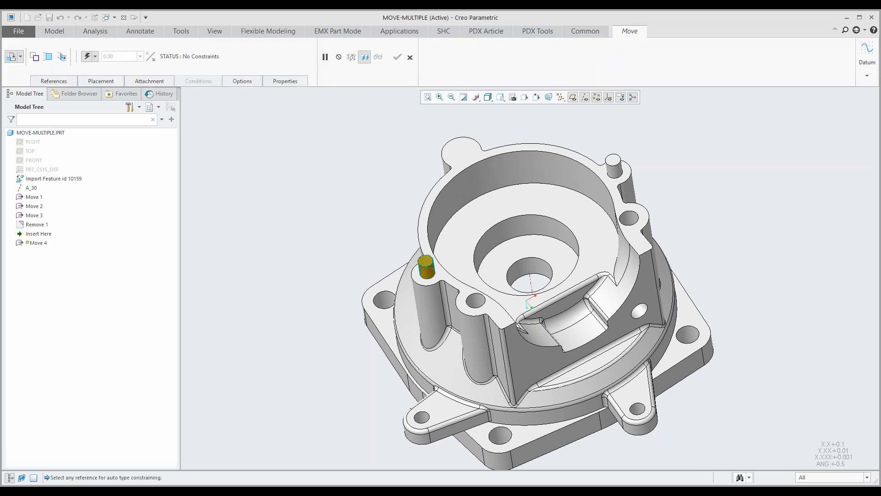
{"action": "left_click", "coordinate": [34, 59]}
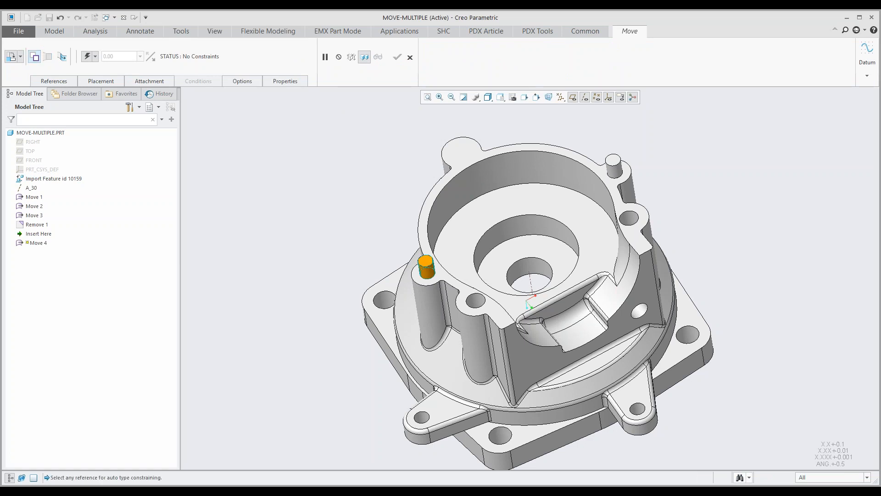
- Constrain the pin copy's circular edge coincident with the round outer edge of the rim's rear-left ear and apply the move
{"action": "left_click", "coordinate": [97, 81]}
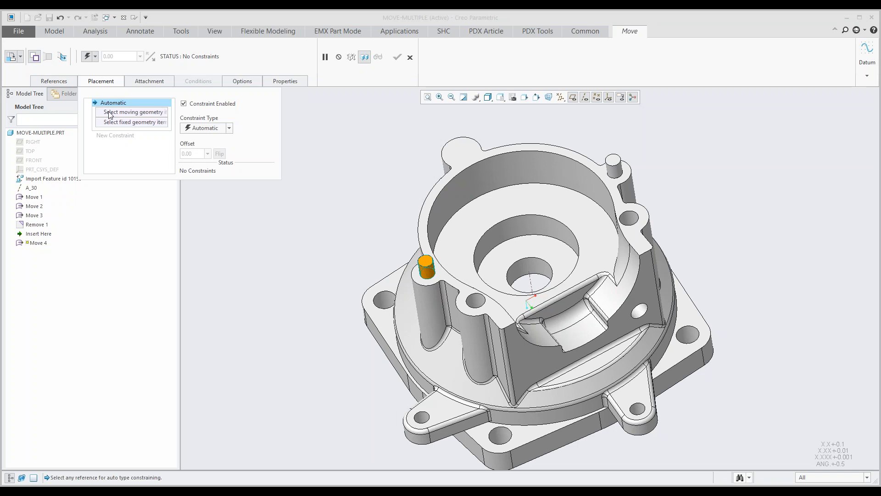
{"action": "left_click", "coordinate": [125, 113]}
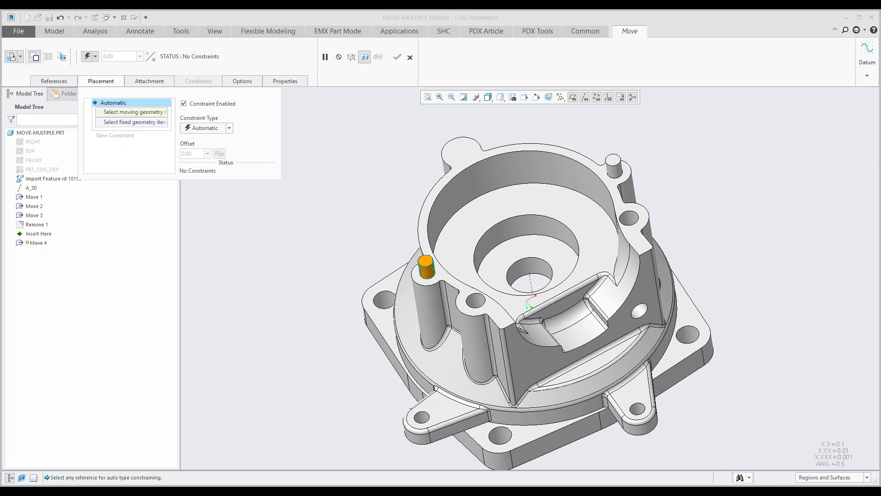
{"action": "left_click", "coordinate": [426, 273]}
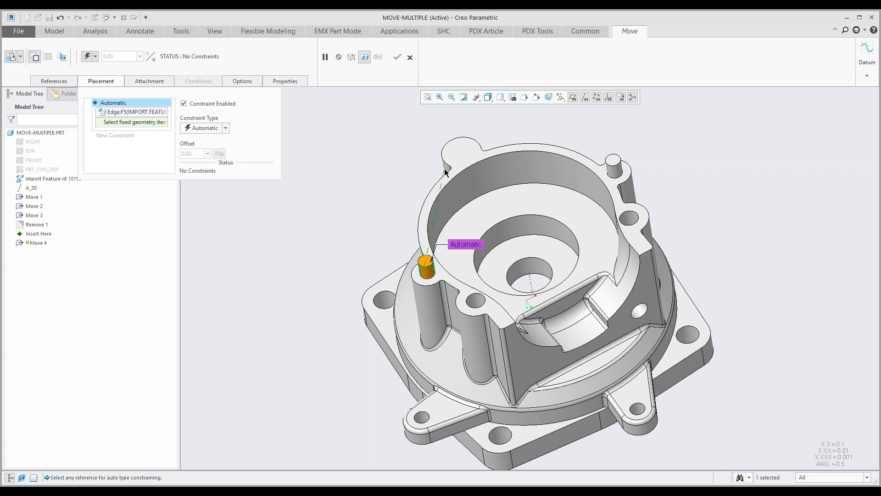
{"action": "scroll", "coordinate": [445, 172], "scroll_direction": "down", "scroll_amount": 2}
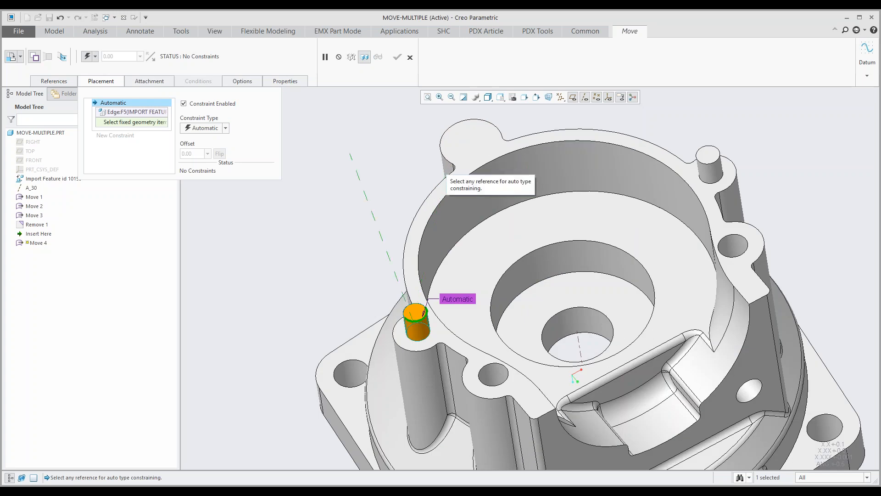
{"action": "left_click", "coordinate": [443, 154]}
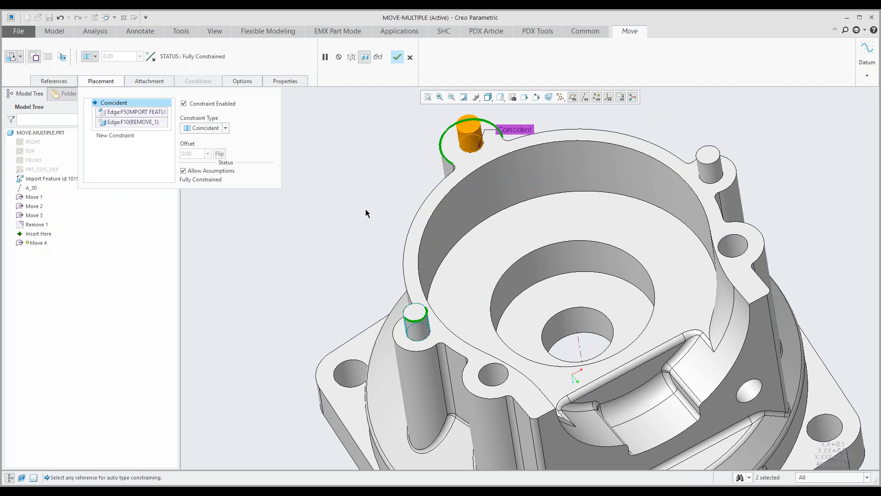
{"action": "scroll", "coordinate": [365, 219], "scroll_direction": "down", "scroll_amount": 2}
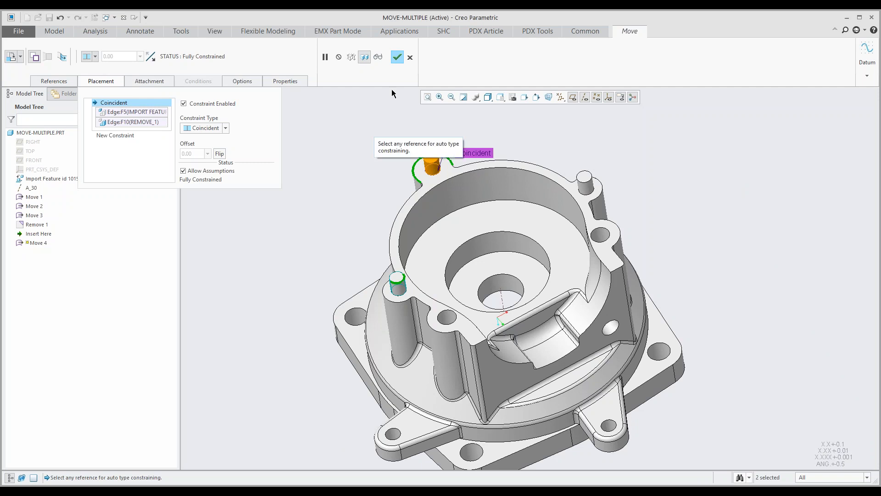
{"action": "left_click", "coordinate": [397, 58]}
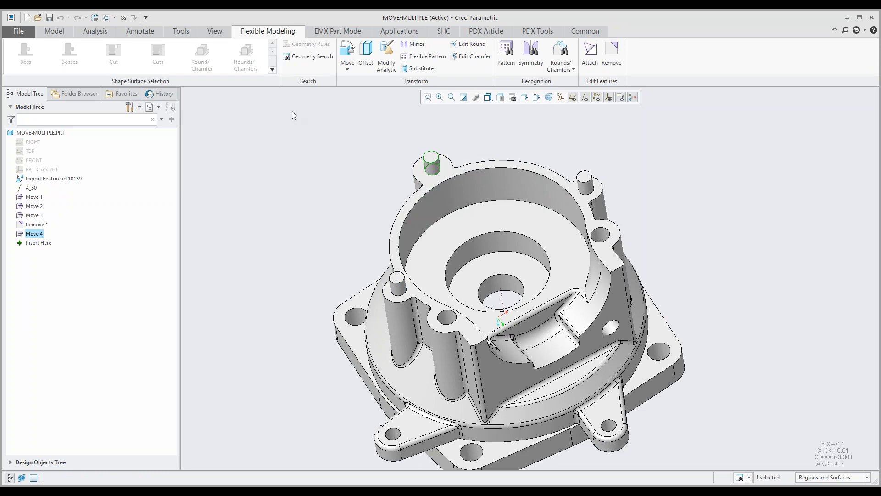
- Switch to the MIRROR.PRT model, restore its default view and bring up the flexible modeling tools
{"action": "left_click", "coordinate": [115, 17]}
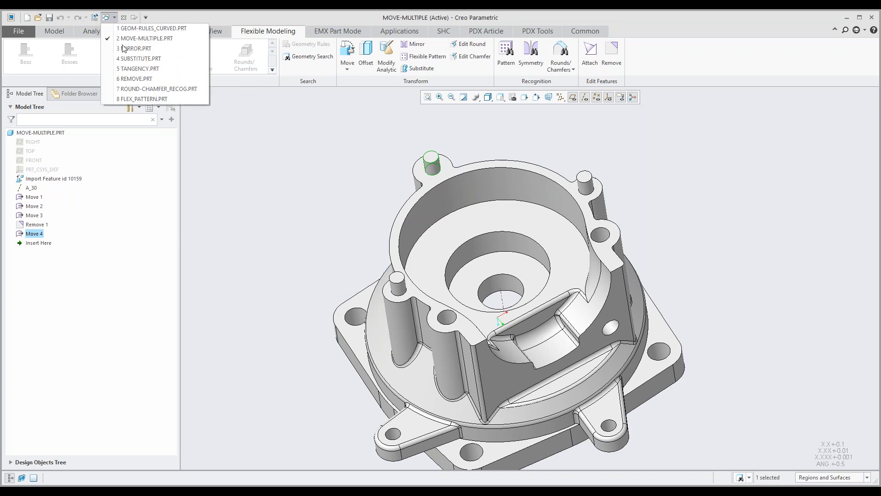
{"action": "left_click", "coordinate": [129, 49]}
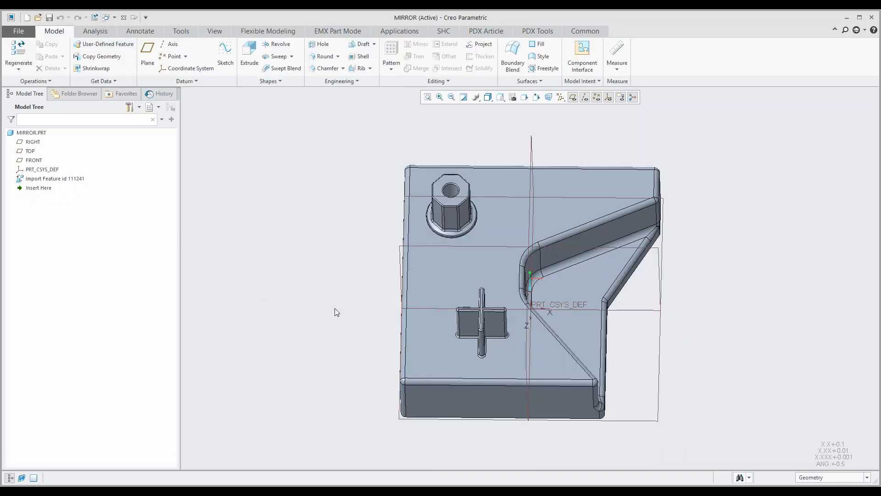
{"action": "key", "text": "ctrl+d"}
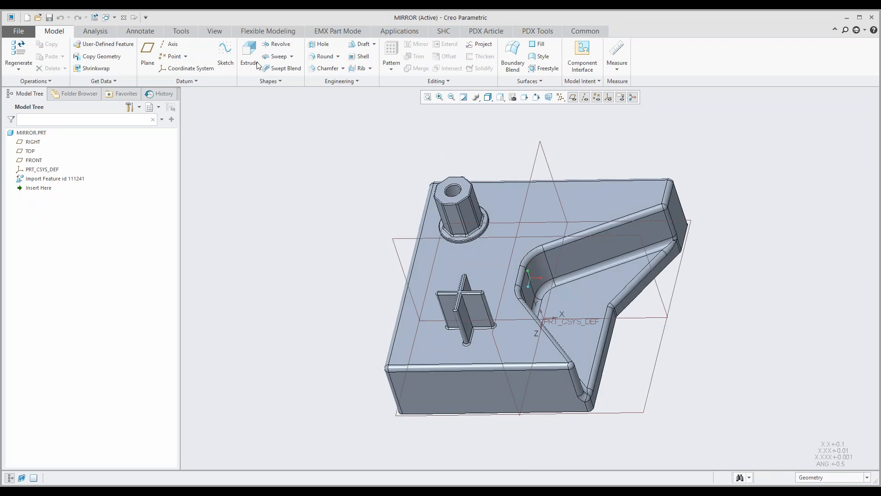
{"action": "left_click", "coordinate": [265, 31]}
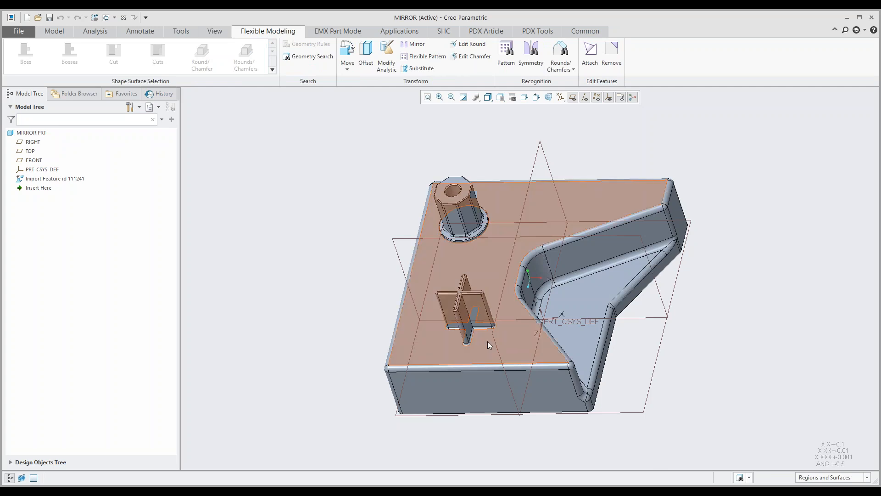
- Select the whole cross-shaped rib with the Bosses rule and mirror its geometry about the RIGHT datum plane
{"action": "left_click", "coordinate": [479, 309]}
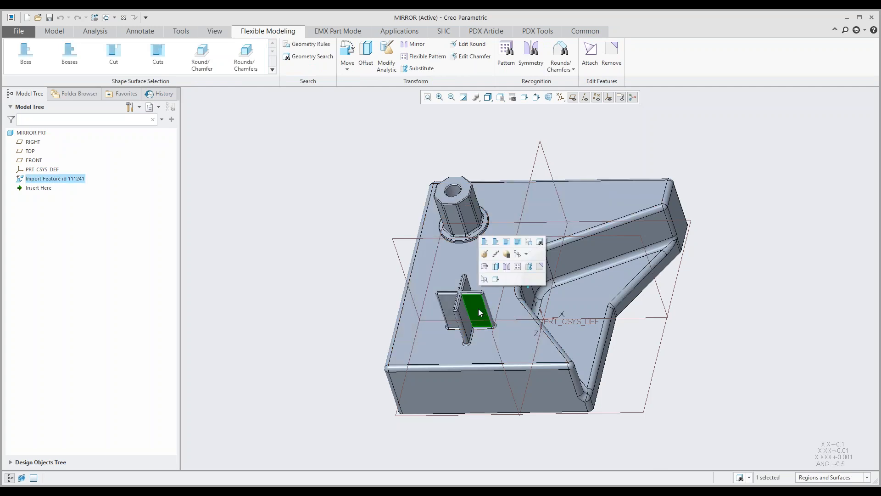
{"action": "left_click", "coordinate": [495, 243]}
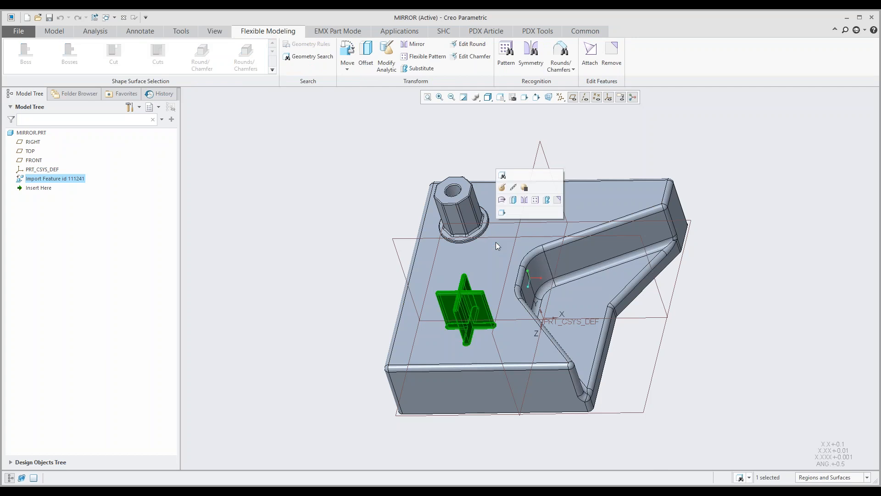
{"action": "left_click", "coordinate": [524, 200]}
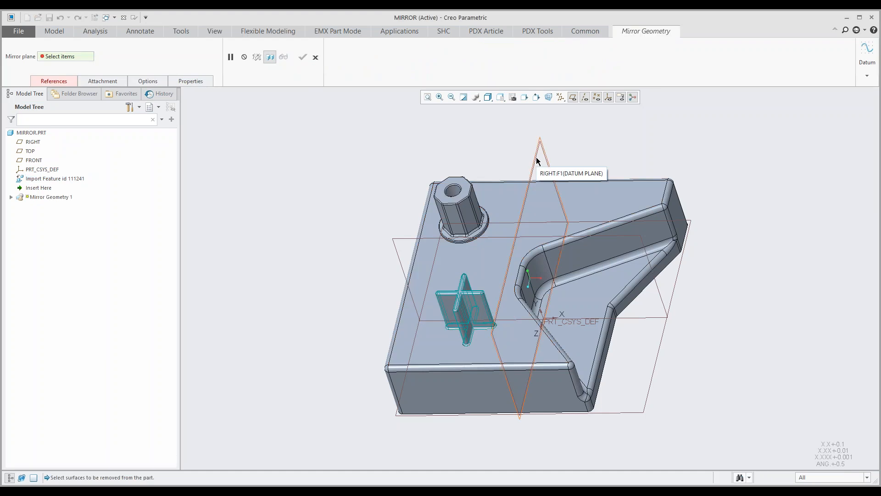
{"action": "left_click", "coordinate": [536, 157]}
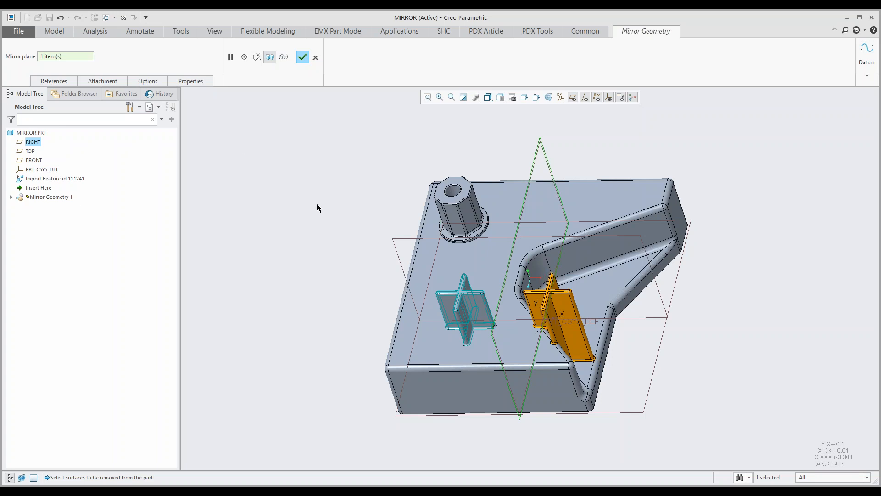
- Set the pocket's slanted upper edge as the bounding edge for attaching the mirrored cross rib
{"action": "left_click", "coordinate": [106, 83]}
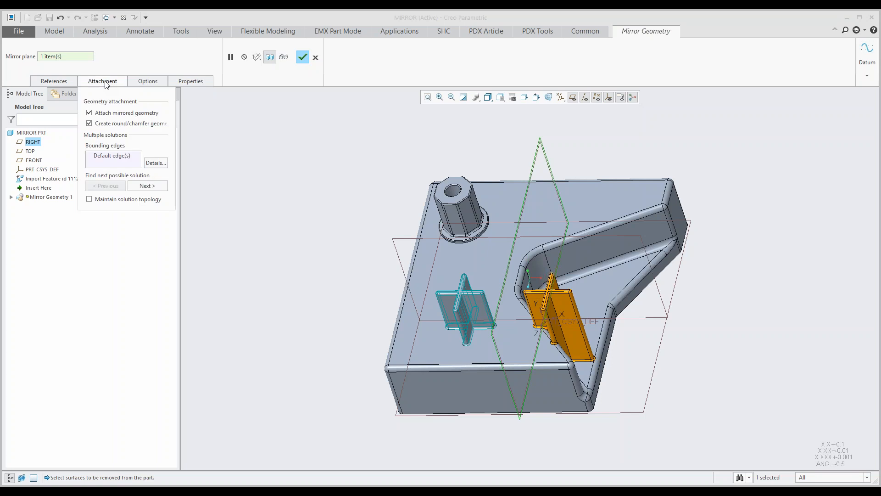
{"action": "left_click", "coordinate": [106, 161]}
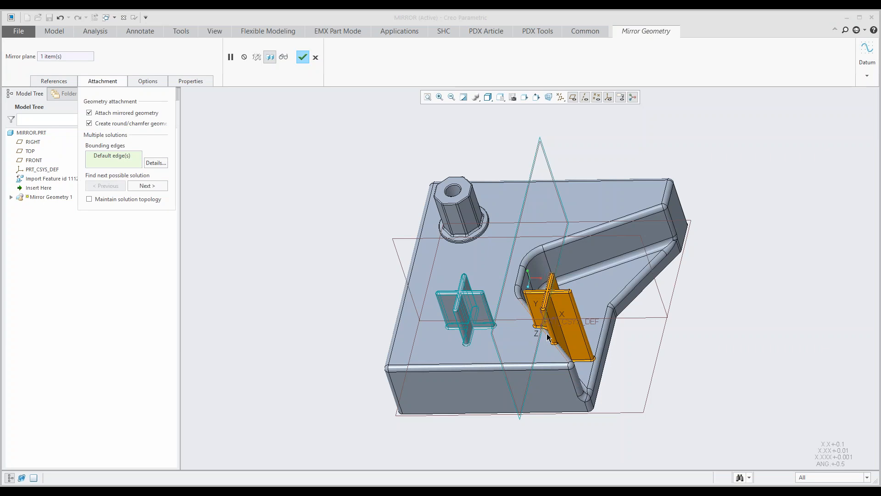
{"action": "left_click", "coordinate": [547, 334]}
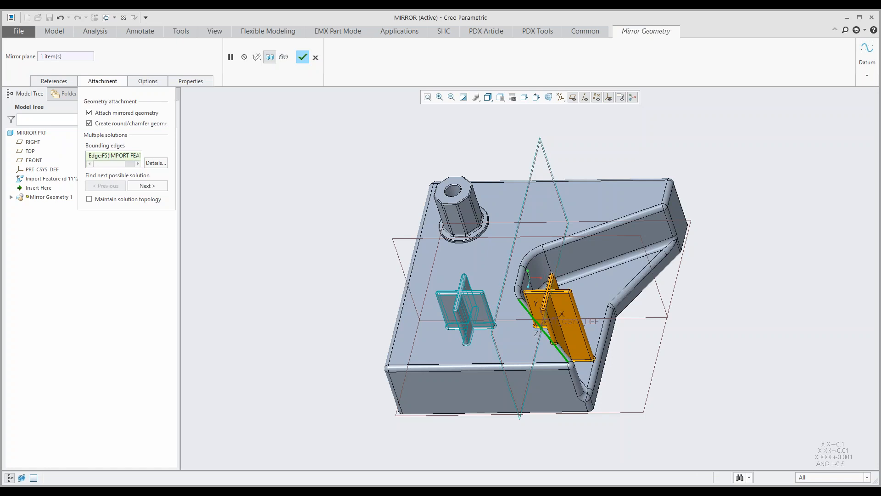
- Cycle to the attachment solution that trims the mirrored rib at the slanted pocket edge, and apply the mirror
{"action": "left_click", "coordinate": [148, 186]}
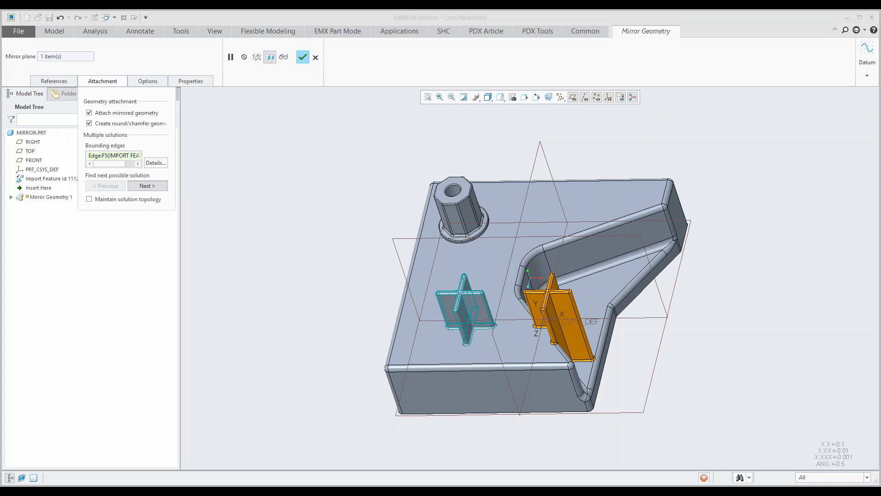
{"action": "left_click", "coordinate": [148, 186]}
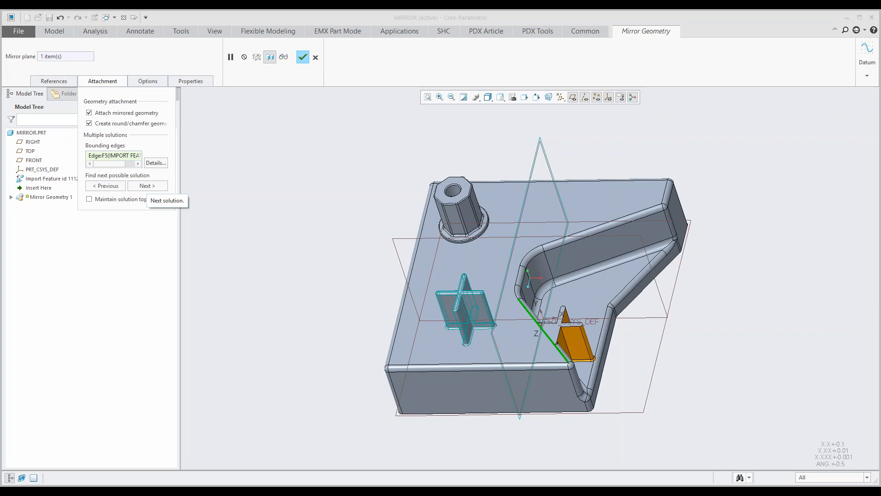
{"action": "left_click", "coordinate": [148, 186]}
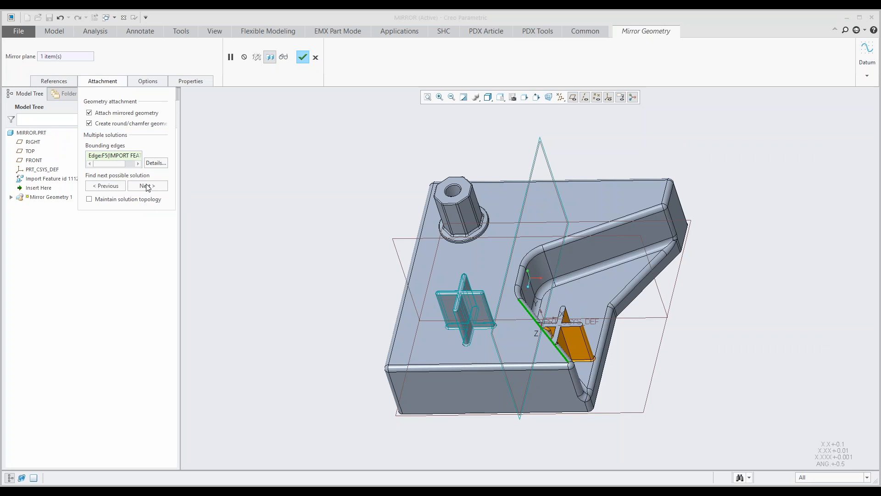
{"action": "scroll", "coordinate": [557, 331], "scroll_direction": "up", "scroll_amount": 5}
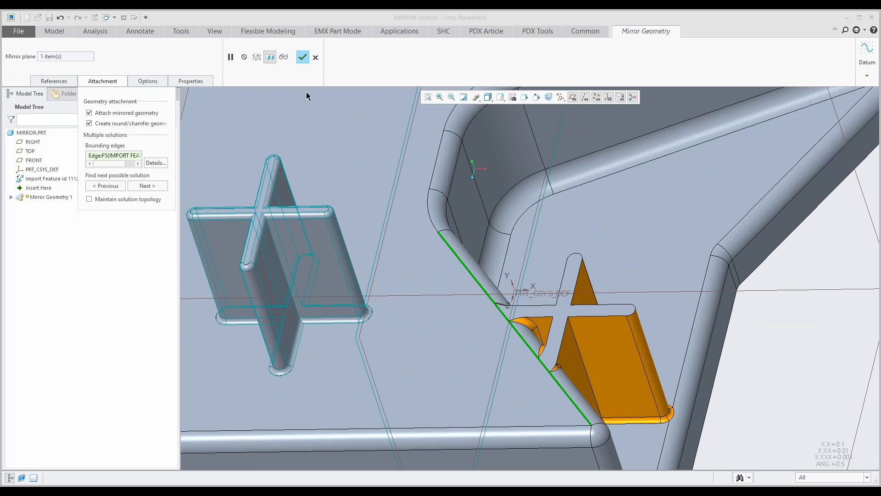
{"action": "left_click", "coordinate": [305, 57]}
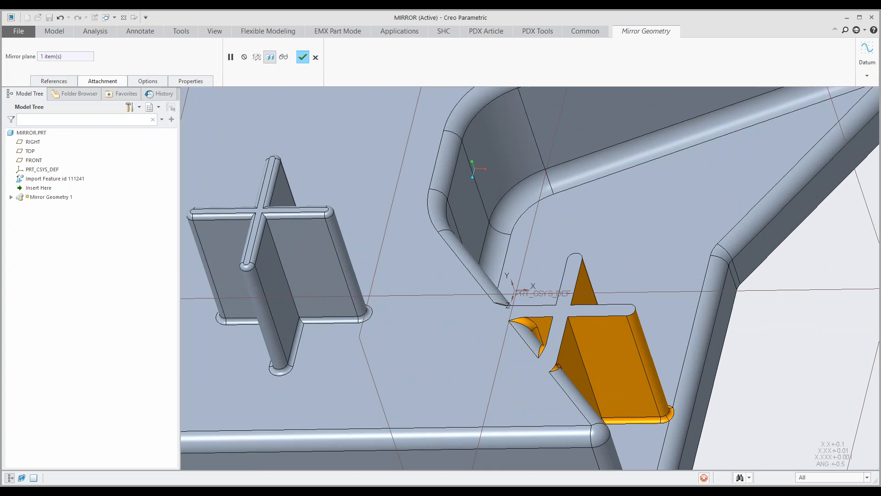
- Select the original cross-shaped rib with the Bosses rule, move it slightly toward the octagonal boss with the dragger, and apply
{"action": "scroll", "coordinate": [423, 300], "scroll_direction": "up", "scroll_amount": 5}
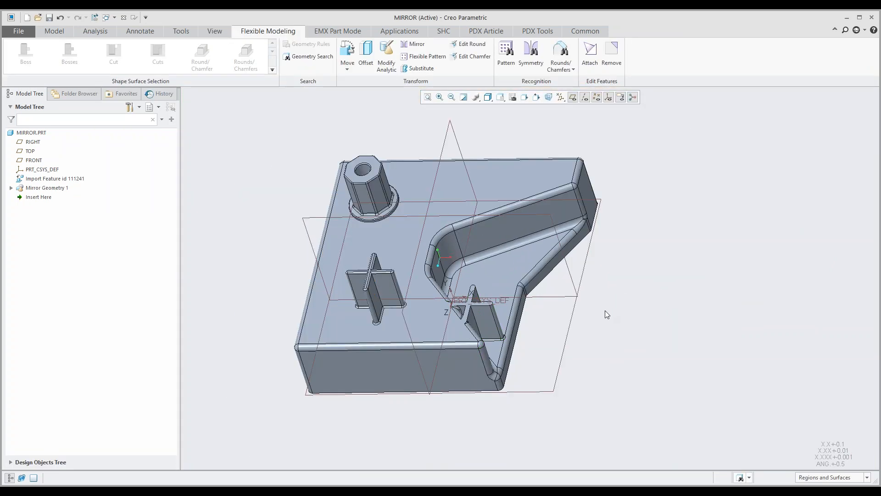
{"action": "left_click", "coordinate": [386, 289]}
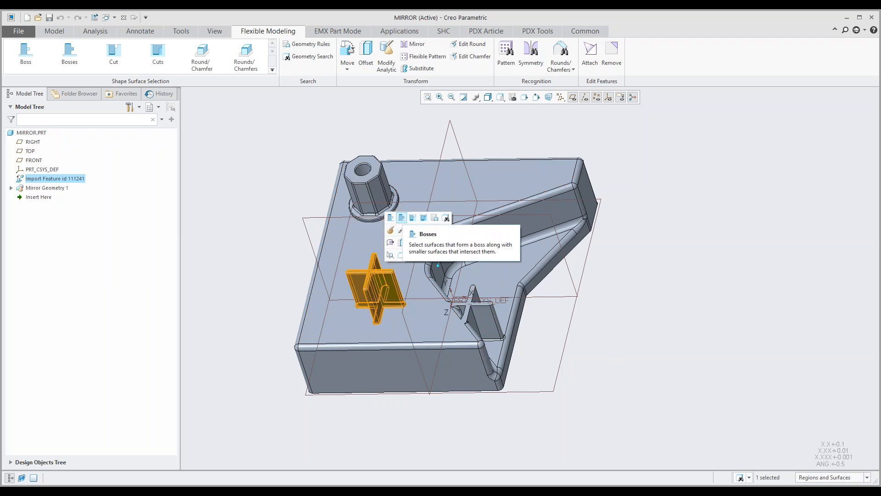
{"action": "left_click", "coordinate": [402, 217]}
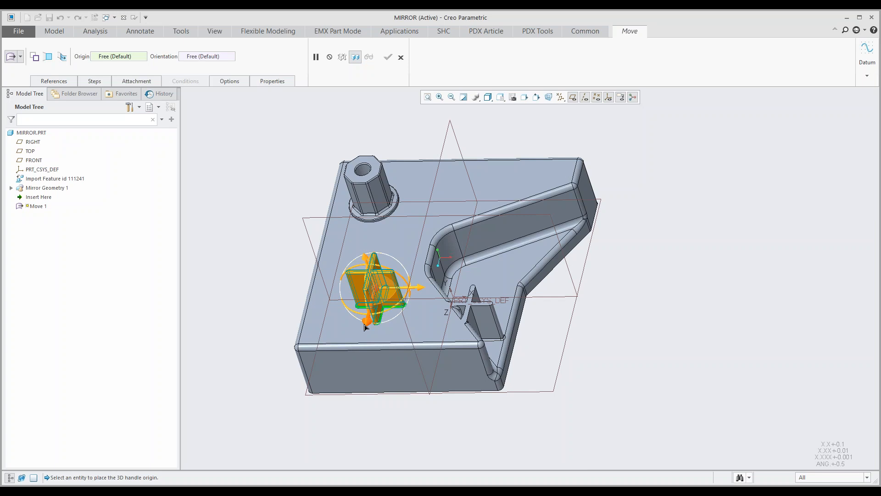
{"action": "left_click_drag", "start_coordinate": [364, 324], "coordinate": [367, 314]}
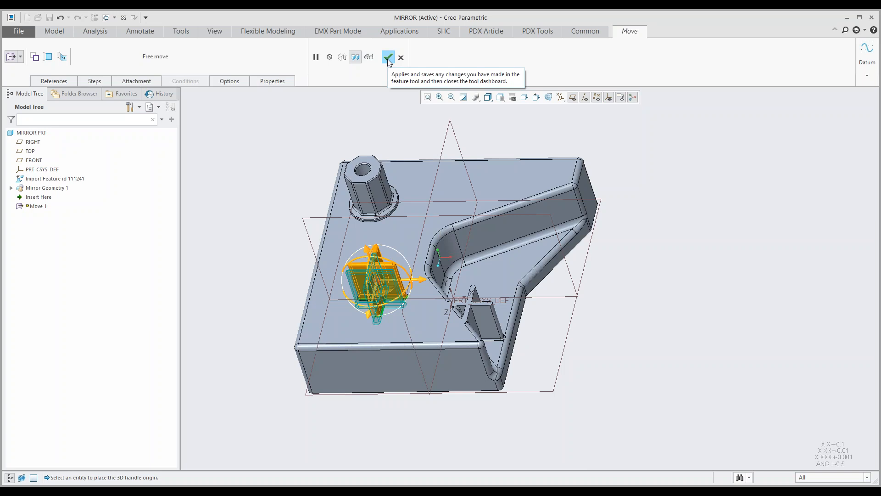
{"action": "left_click", "coordinate": [388, 58]}
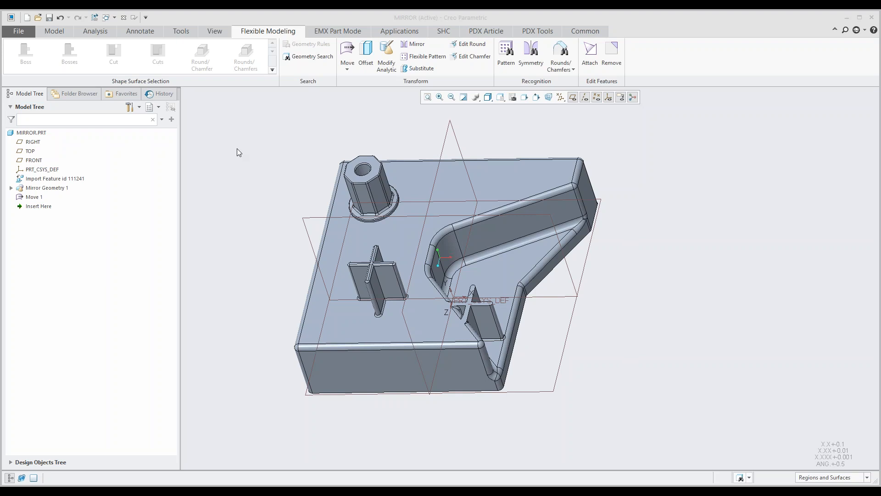
- Switch to the SUBSTITUTE.PRT model and bring up the flexible modeling tools
{"action": "left_click", "coordinate": [114, 17]}
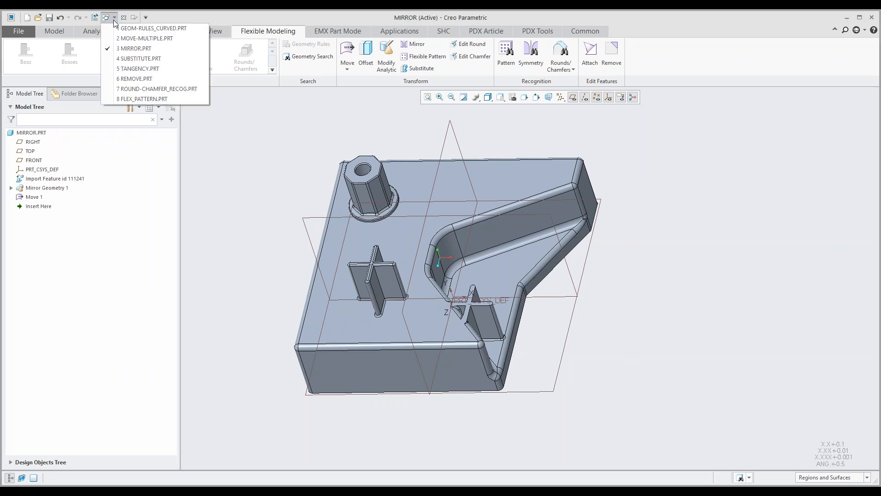
{"action": "left_click", "coordinate": [128, 59]}
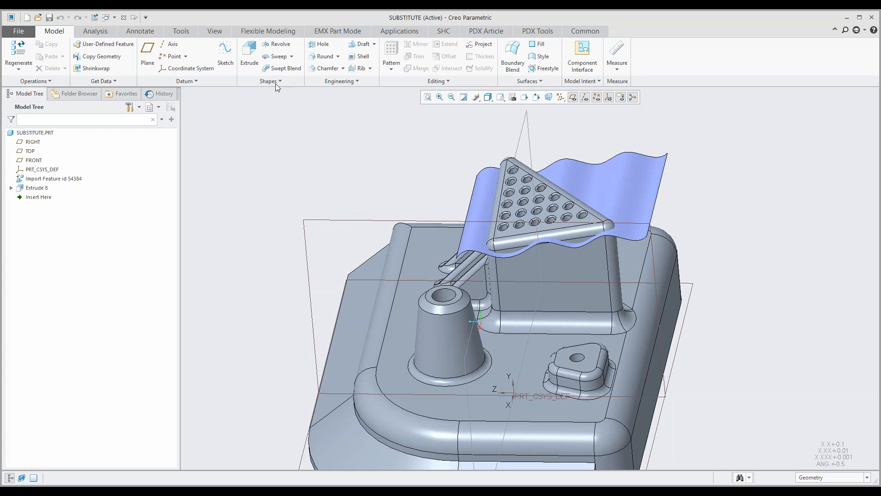
{"action": "left_click", "coordinate": [266, 32]}
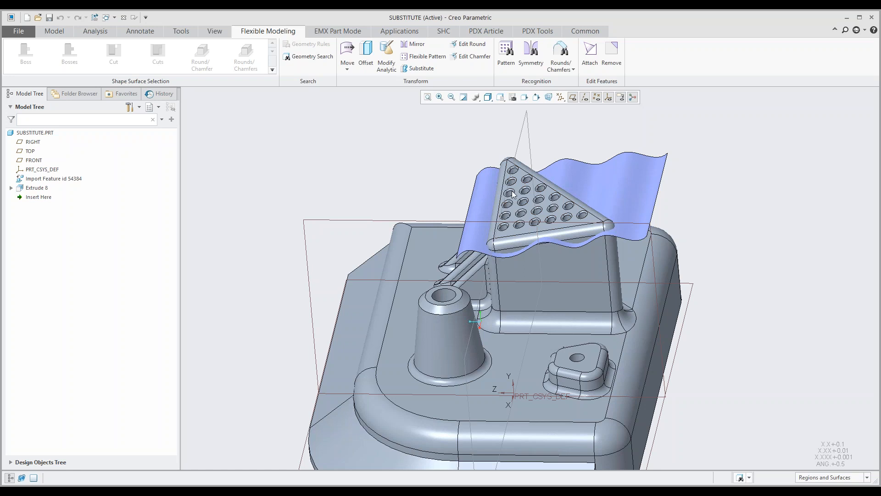
- Substitute the perforated triangular top face of the tall boss with the wavy extruded surface, and inspect the reshaped holes up close
{"action": "left_click", "coordinate": [418, 69]}
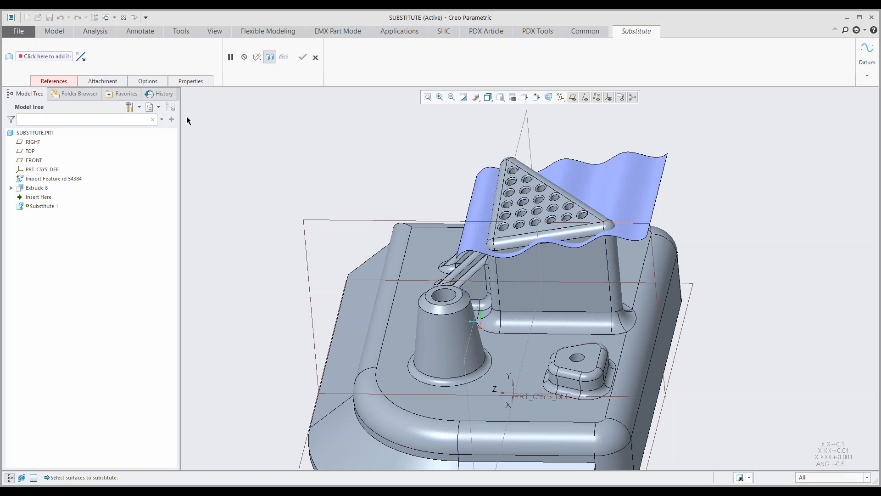
{"action": "left_click", "coordinate": [60, 83]}
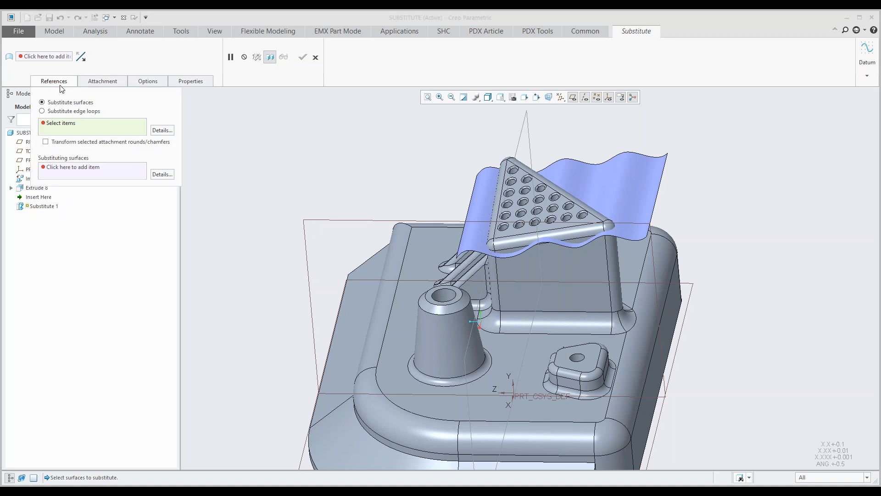
{"action": "left_click", "coordinate": [521, 180]}
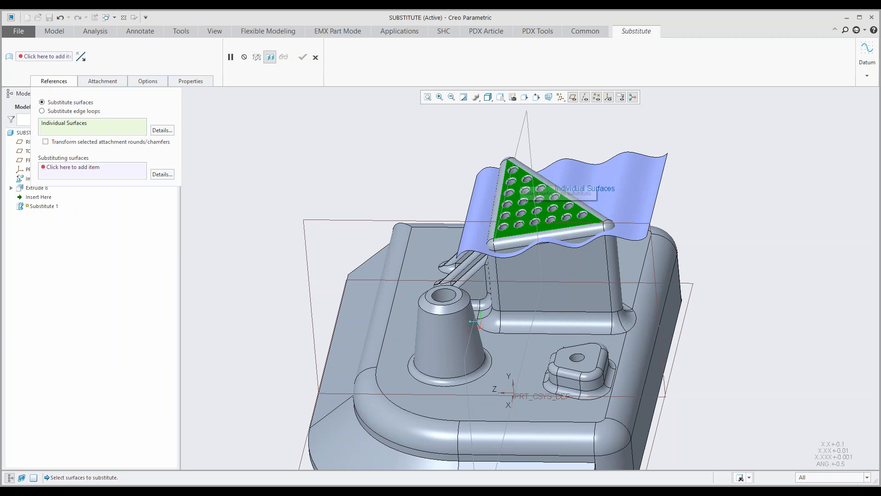
{"action": "left_click", "coordinate": [88, 177]}
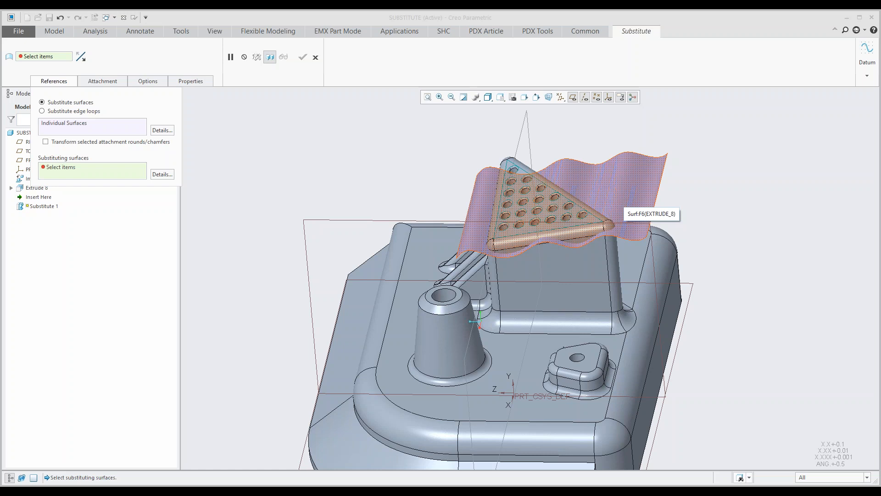
{"action": "left_click", "coordinate": [624, 195]}
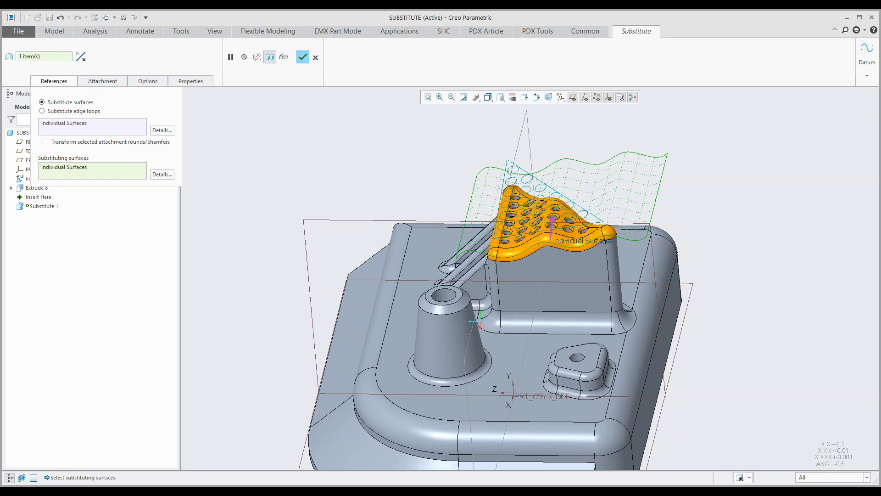
{"action": "left_click", "coordinate": [303, 57]}
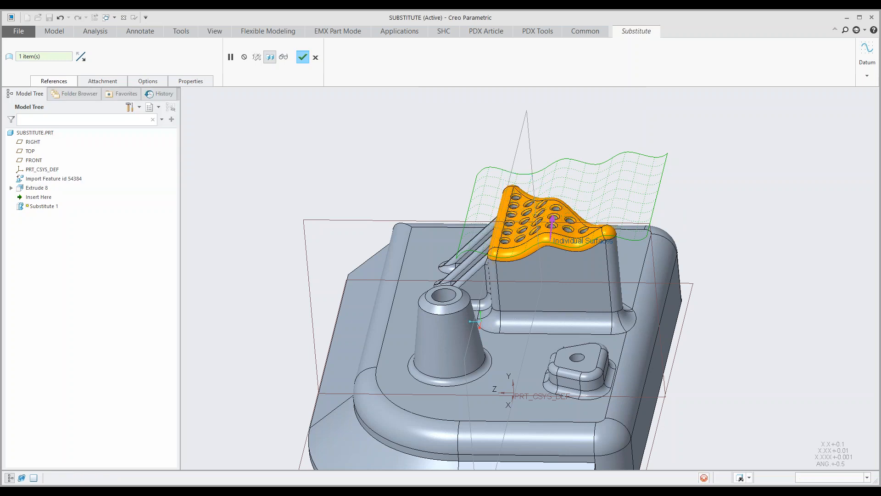
{"action": "left_click", "coordinate": [577, 184]}
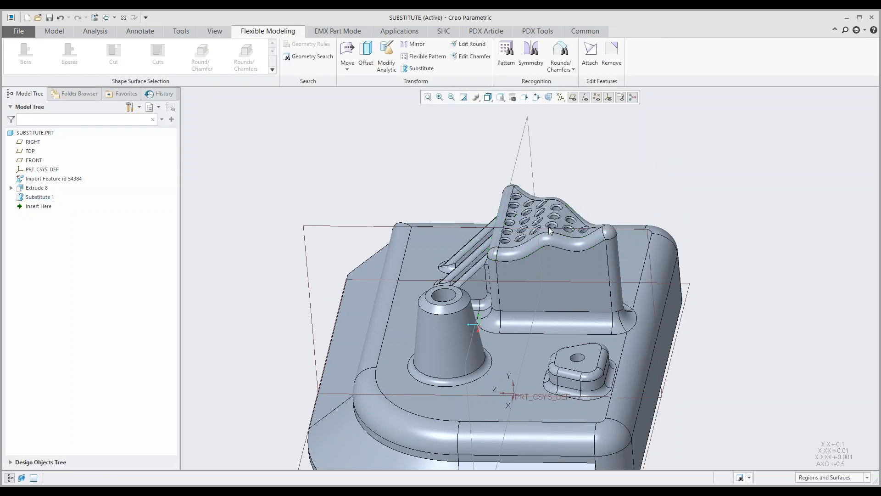
{"action": "scroll", "coordinate": [549, 228], "scroll_direction": "up", "scroll_amount": 5}
{"action": "middle_click_drag", "start_coordinate": [550, 232], "coordinate": [441, 268]}
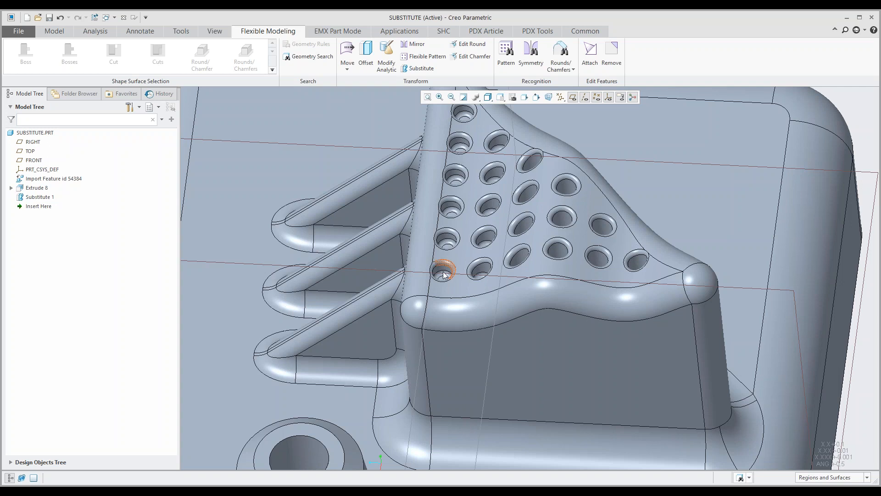
{"action": "scroll", "coordinate": [456, 296], "scroll_direction": "down", "scroll_amount": 5}
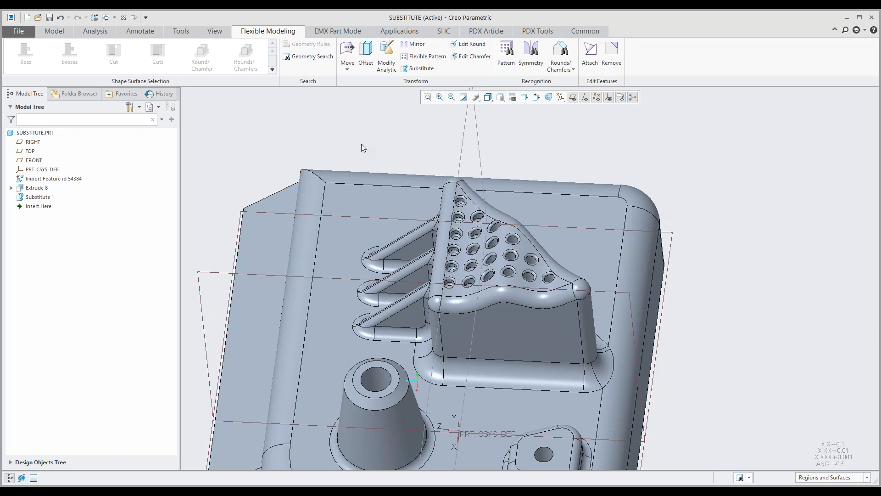
- Switch to the TANGENCY.PRT model and bring up the flexible modeling tools
{"action": "left_click", "coordinate": [115, 18]}
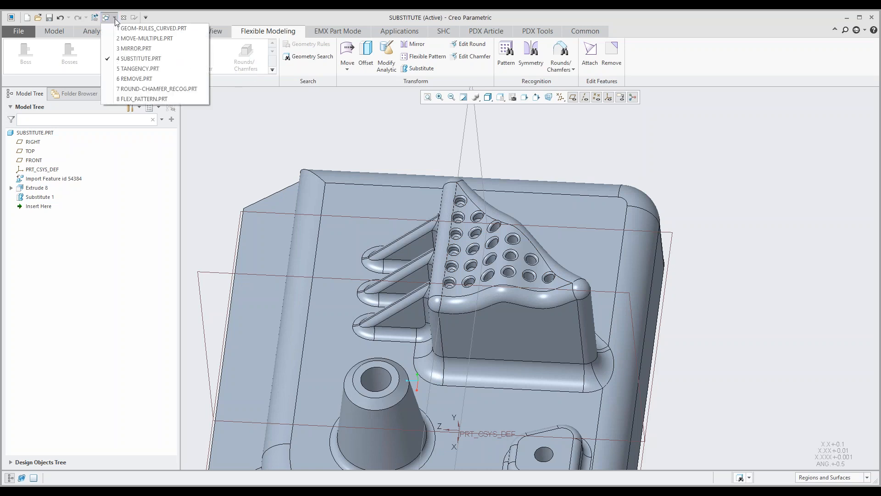
{"action": "left_click", "coordinate": [123, 69]}
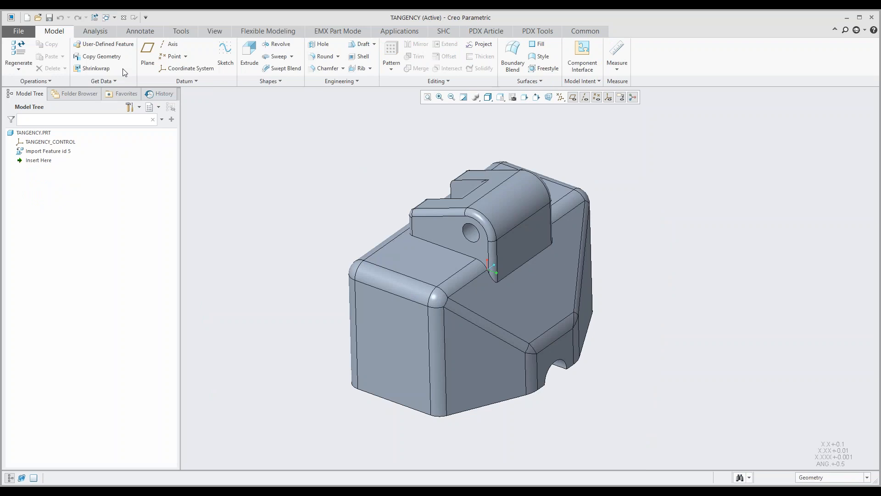
{"action": "left_click", "coordinate": [258, 31]}
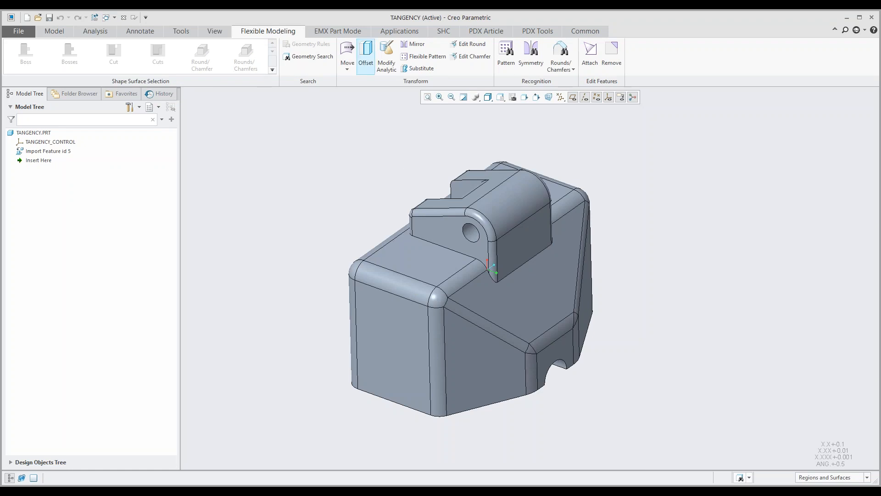
- Start an offset of the cylindrical top surface of the bracket and set its distance to 0.2
{"action": "left_click", "coordinate": [366, 56]}
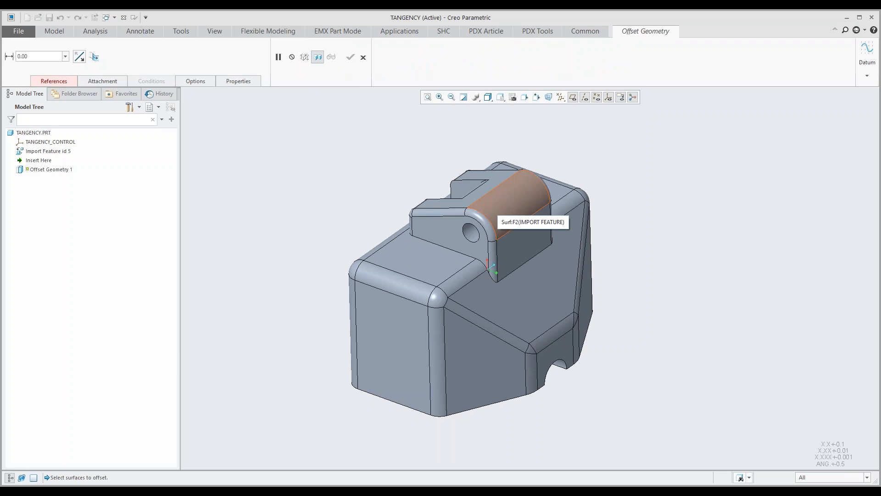
{"action": "left_click", "coordinate": [509, 204]}
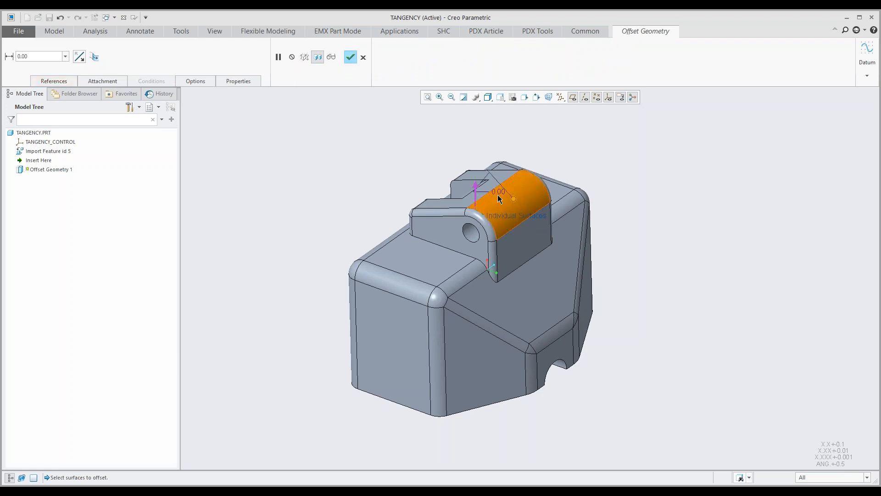
{"action": "double_click", "coordinate": [499, 192]}
{"action": "type", "text": "0.2"}
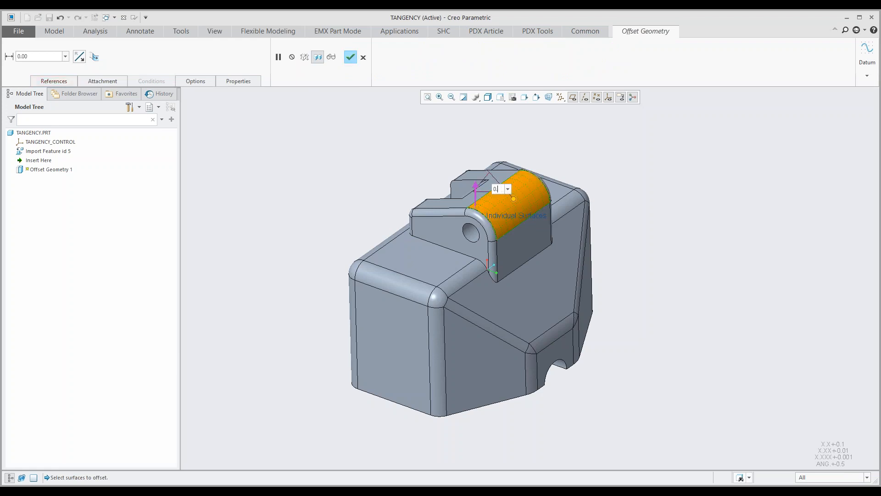
{"action": "key", "text": "Return"}
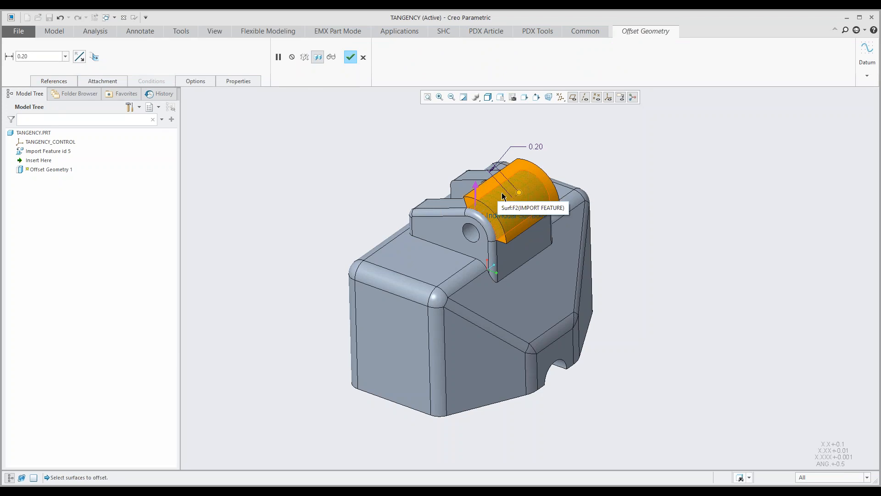
{"action": "scroll", "coordinate": [500, 195], "scroll_direction": "down", "scroll_amount": 3}
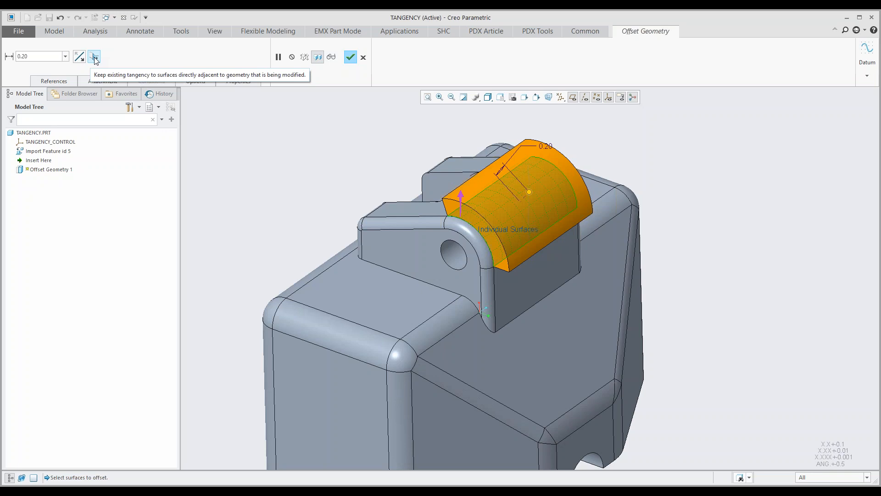
- Compare the offset with and without tangency to the adjacent surfaces, leaving the keep-tangency option switched on
{"action": "left_click", "coordinate": [94, 57]}
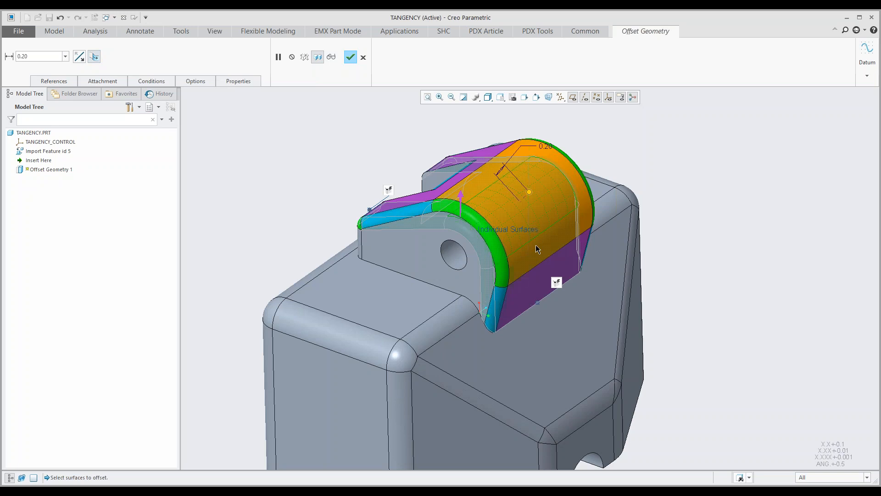
{"action": "middle_click_drag", "start_coordinate": [513, 272], "coordinate": [559, 245]}
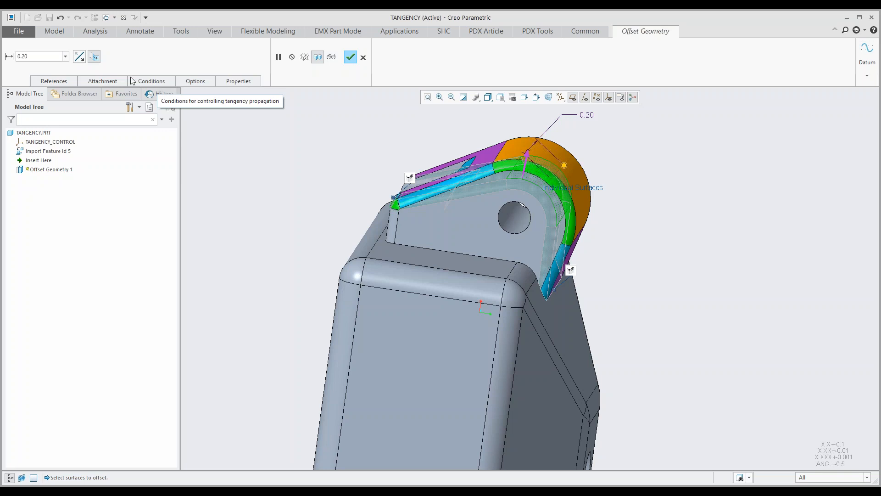
{"action": "left_click", "coordinate": [95, 58]}
{"action": "left_click", "coordinate": [95, 58]}
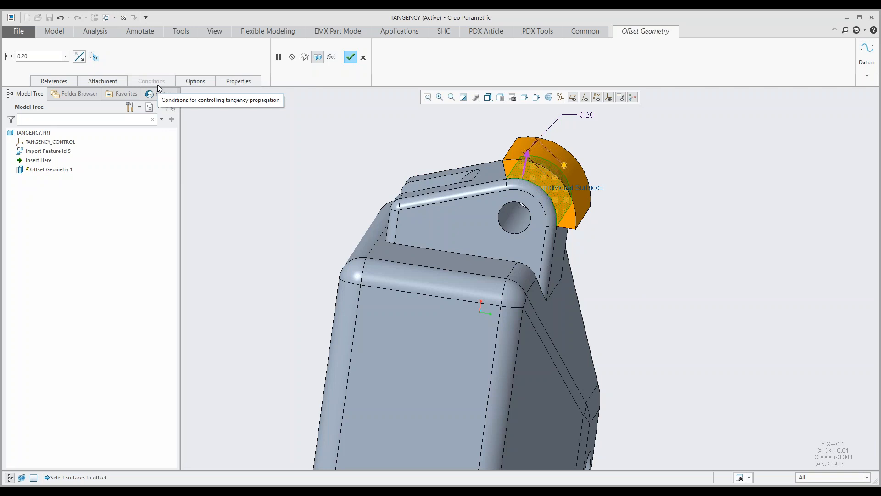
{"action": "left_click", "coordinate": [100, 61]}
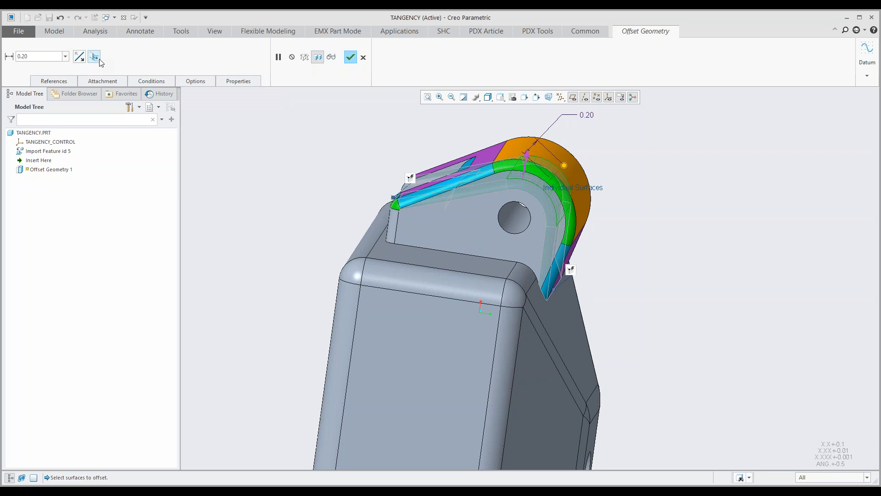
- Add a tangency condition of type Fixed on the flat bracket face below the cylindrical surface
{"action": "left_click", "coordinate": [151, 82]}
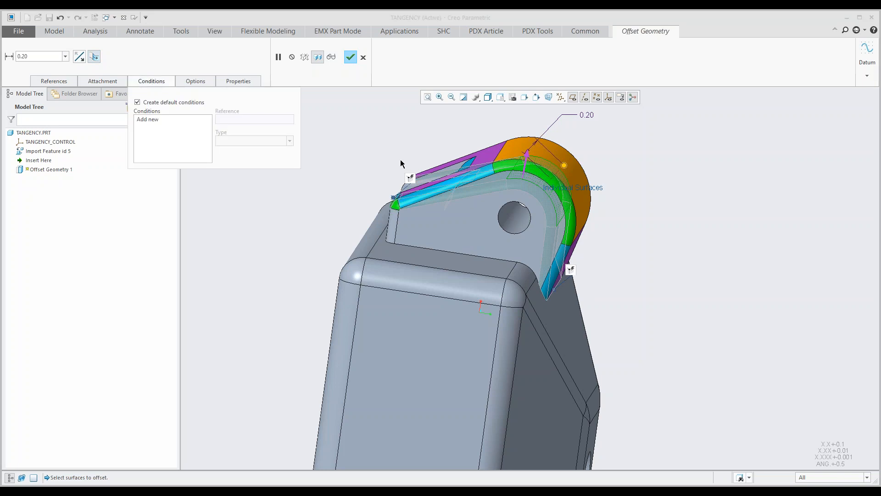
{"action": "middle_click_drag", "start_coordinate": [397, 159], "coordinate": [380, 158]}
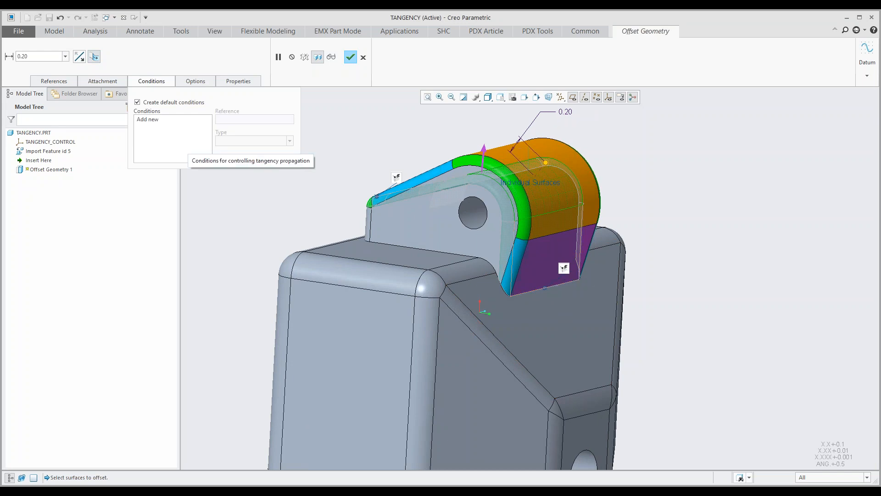
{"action": "left_click", "coordinate": [160, 119]}
{"action": "left_click", "coordinate": [546, 250]}
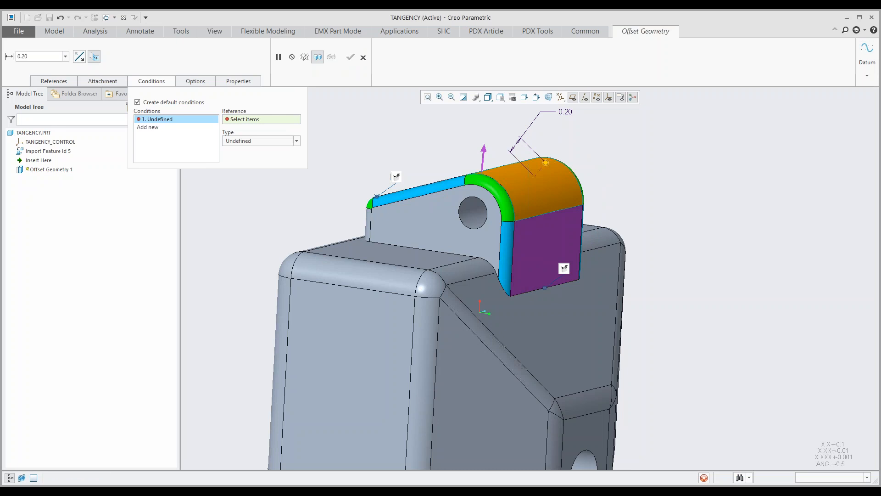
{"action": "left_click", "coordinate": [264, 142]}
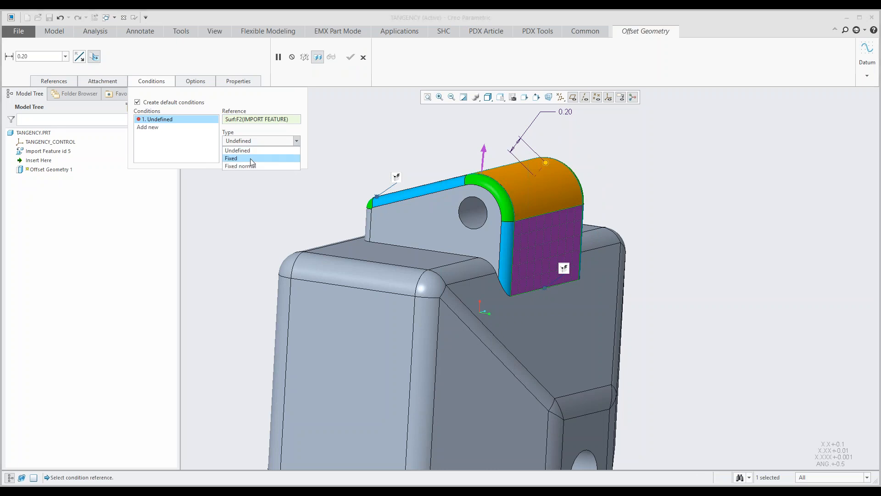
{"action": "left_click", "coordinate": [251, 158]}
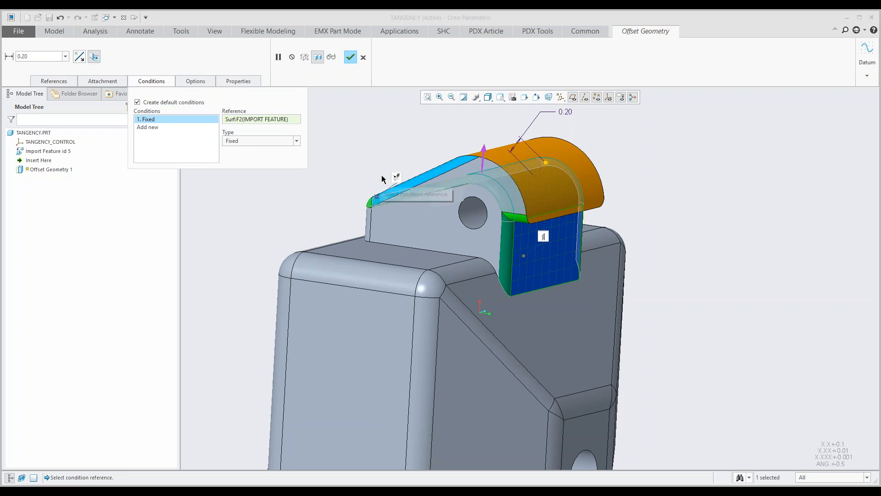
- Change the flat face's tangency condition to Fixed normal and apply the offset
{"action": "middle_click_drag", "start_coordinate": [382, 179], "coordinate": [403, 174]}
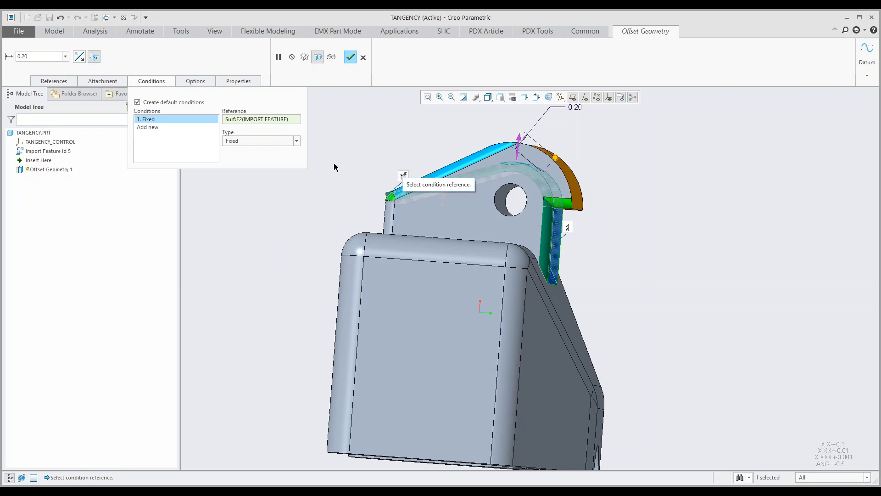
{"action": "left_click", "coordinate": [276, 140]}
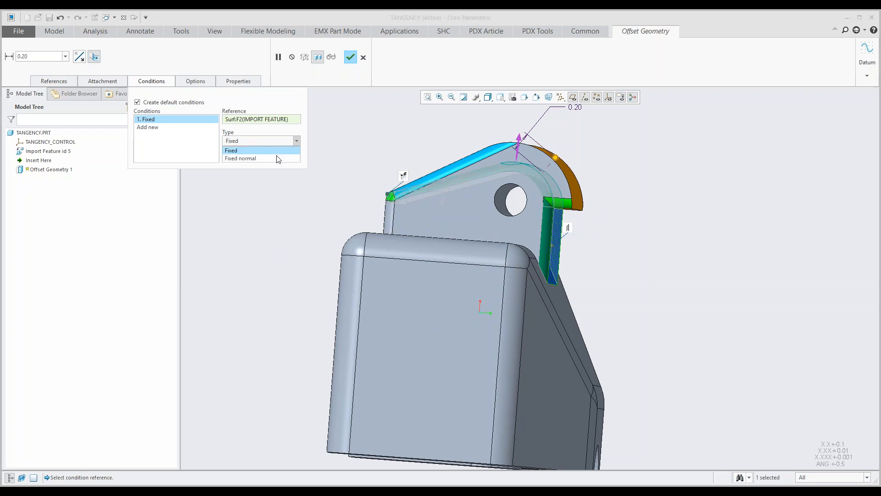
{"action": "left_click", "coordinate": [277, 158]}
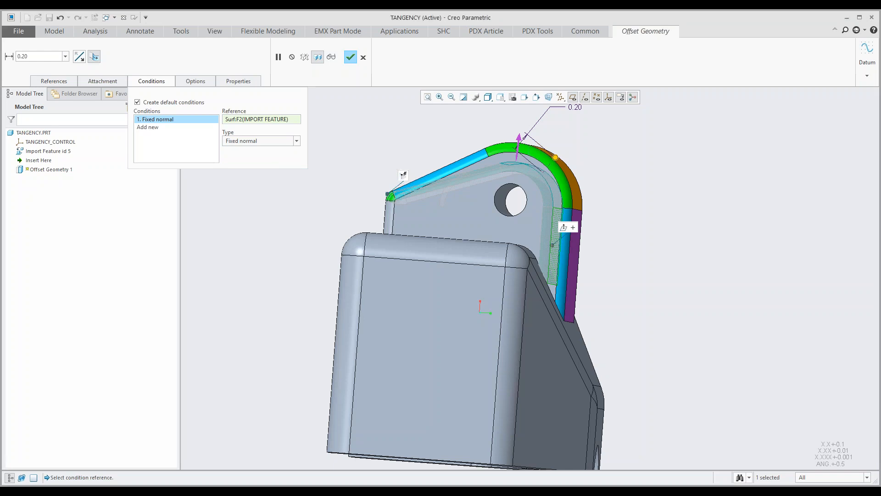
{"action": "middle_click_drag", "start_coordinate": [367, 193], "coordinate": [306, 236]}
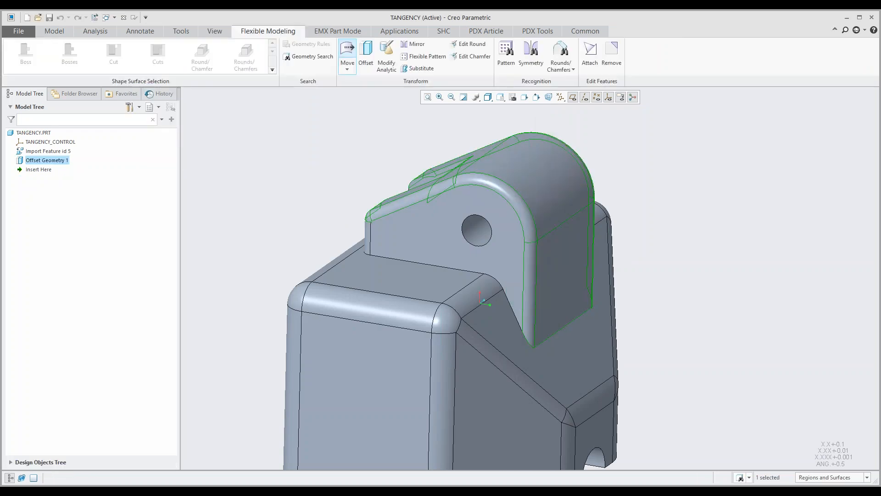
- Switch to the REMOVE.PRT model and bring up the flexible modeling tools
{"action": "left_click", "coordinate": [115, 18]}
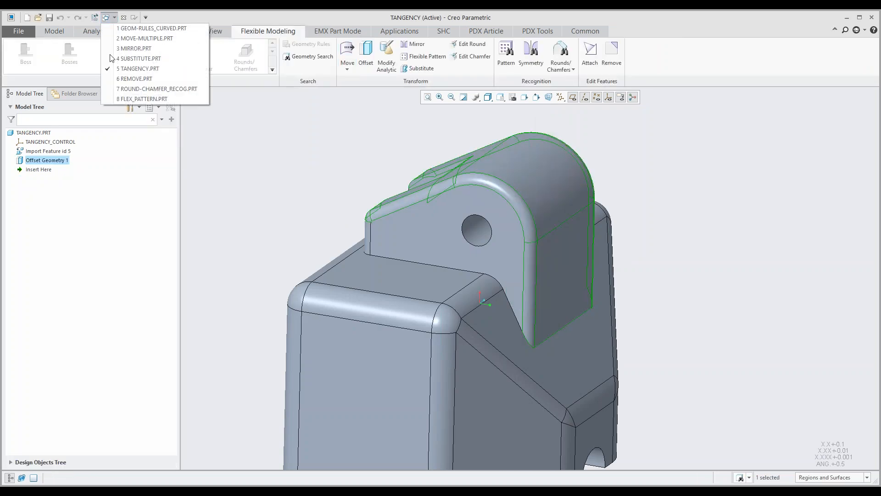
{"action": "left_click", "coordinate": [133, 79]}
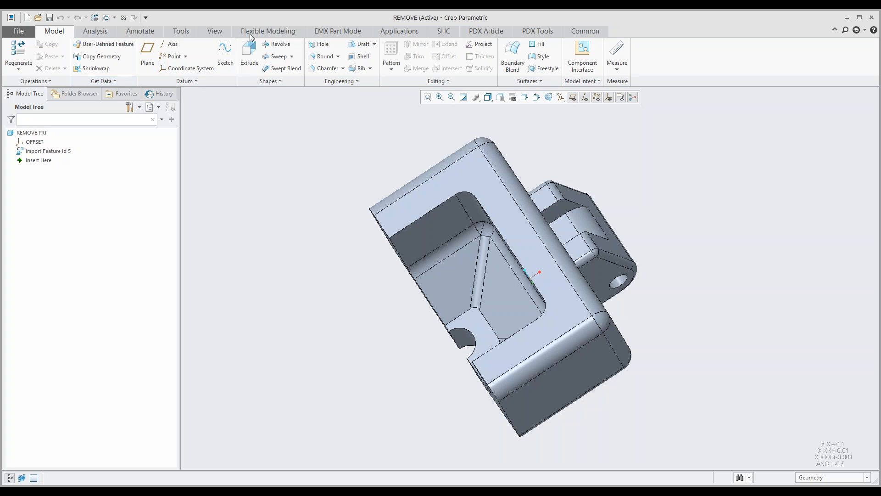
{"action": "left_click", "coordinate": [269, 33]}
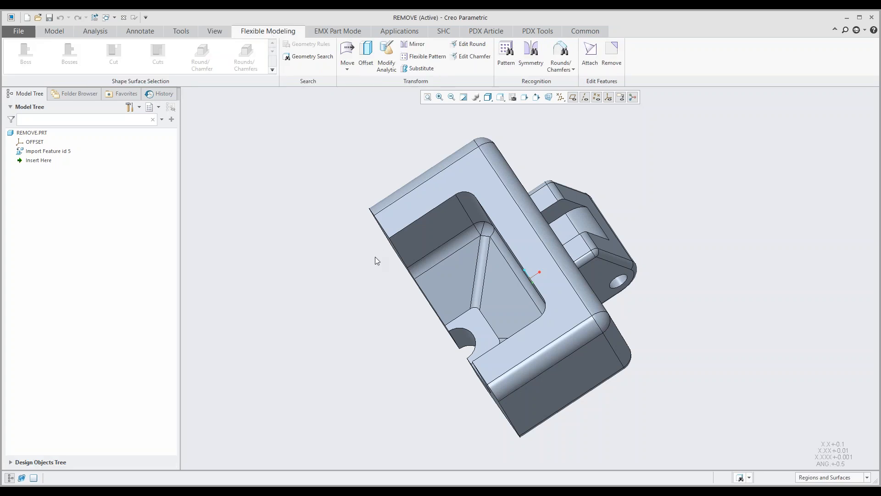
- Remove the semicircular notch surface from the open end of the housing, closing the wall solid
{"action": "middle_click_drag", "start_coordinate": [389, 370], "coordinate": [413, 349]}
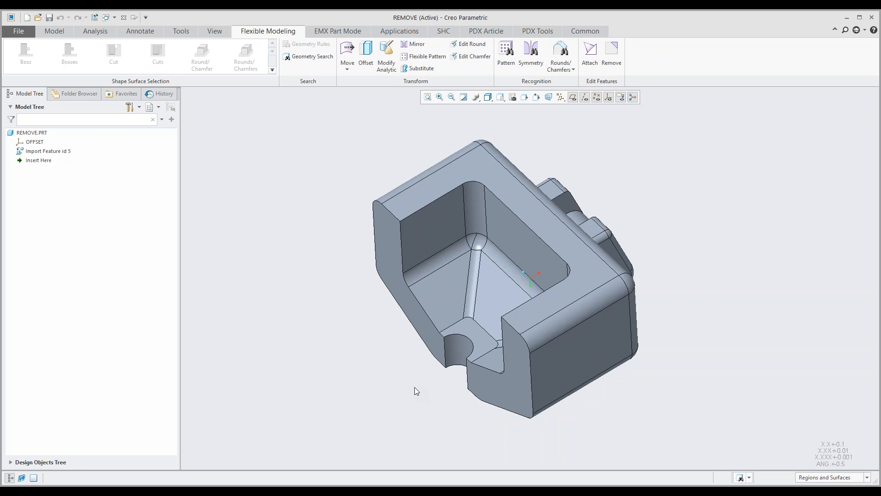
{"action": "left_click", "coordinate": [457, 356]}
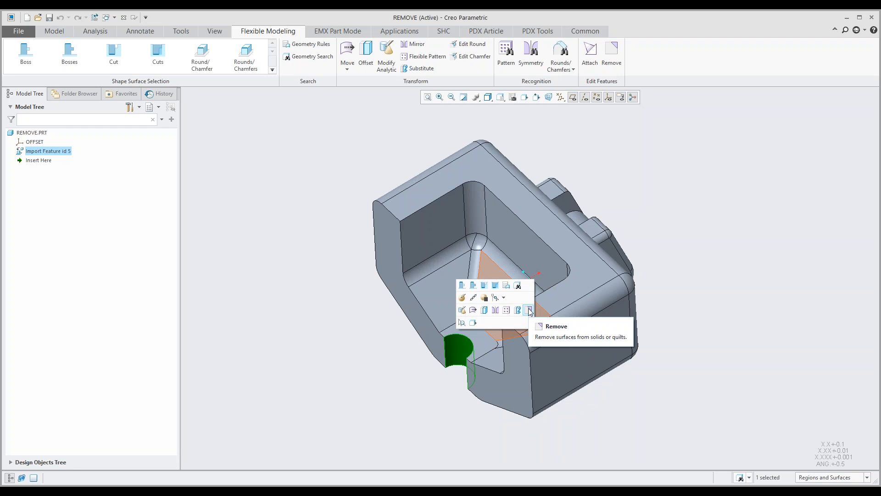
{"action": "left_click", "coordinate": [529, 310]}
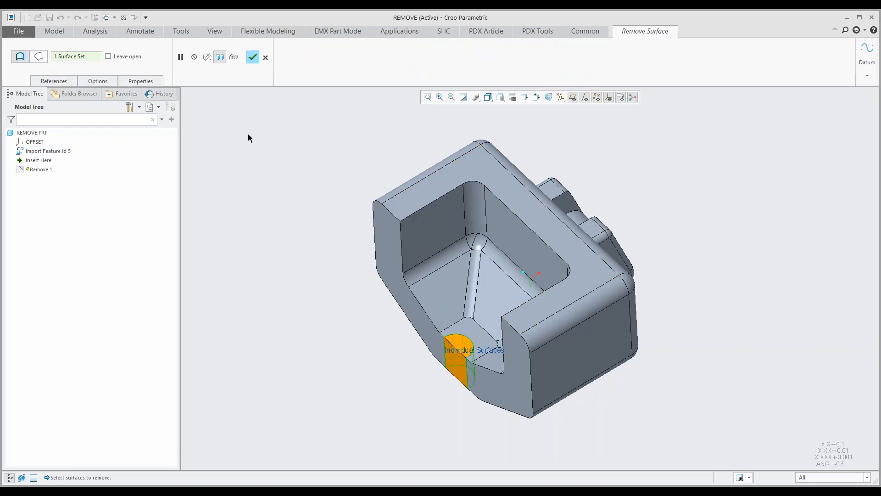
{"action": "left_click", "coordinate": [252, 58]}
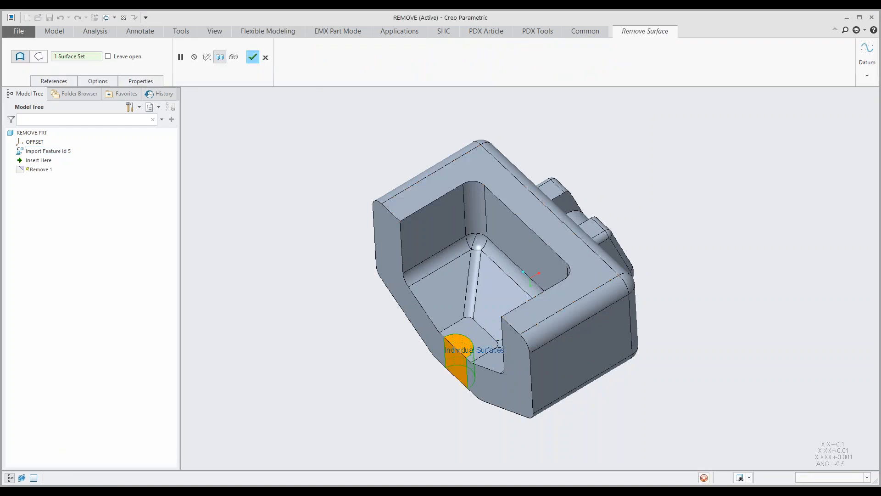
{"action": "left_click", "coordinate": [235, 188]}
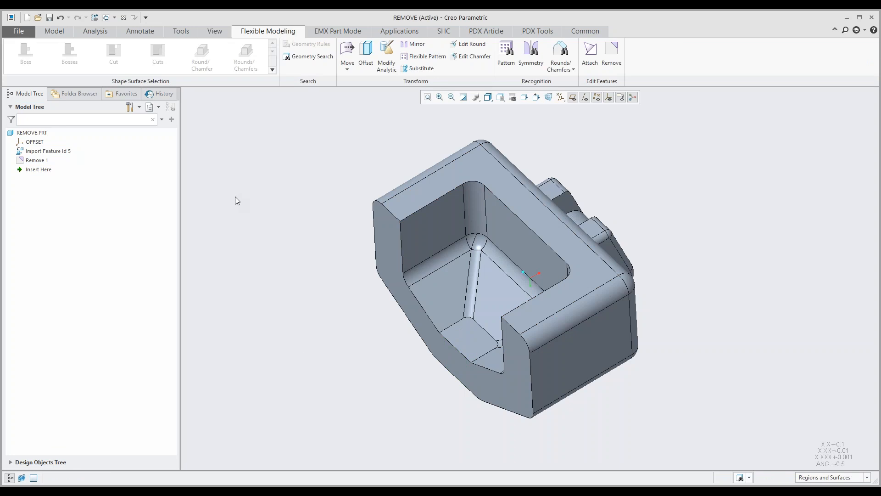
- Remove the housing's whole inner pocket by extending the floor face selection to all cut shape surfaces, including the rounds
{"action": "left_click", "coordinate": [474, 341]}
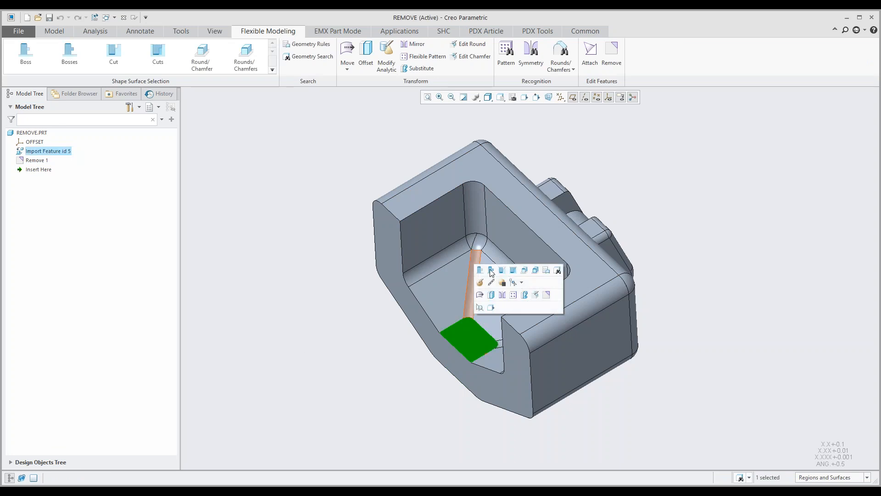
{"action": "left_click", "coordinate": [513, 271]}
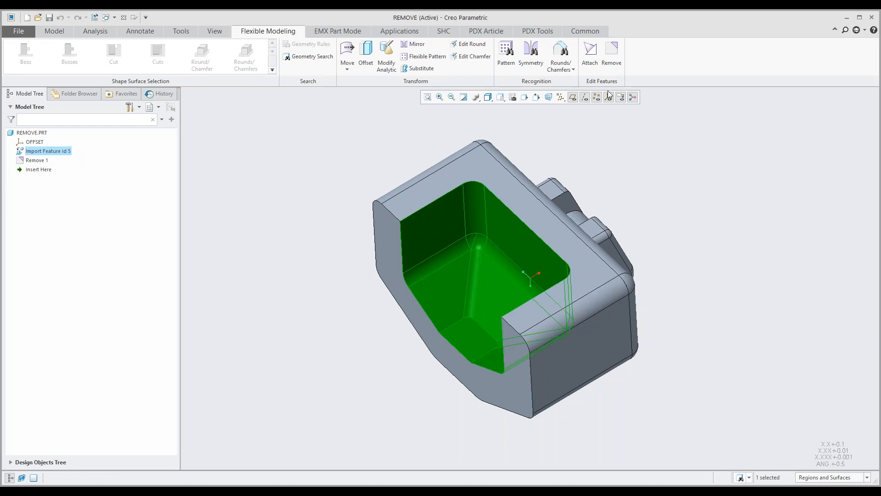
{"action": "left_click", "coordinate": [604, 69]}
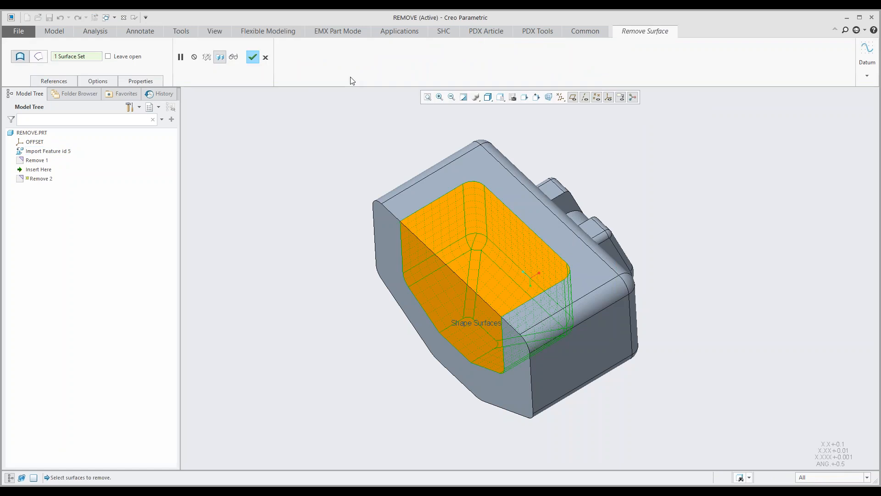
{"action": "left_click", "coordinate": [252, 57]}
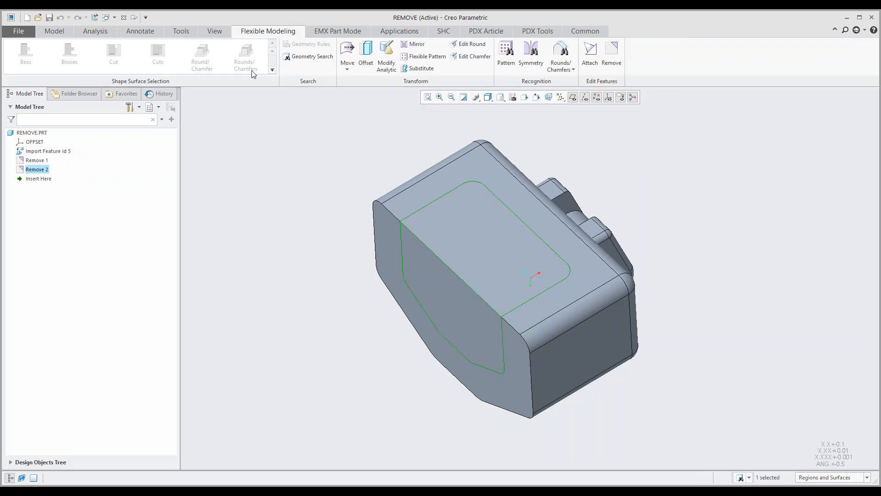
{"action": "left_click", "coordinate": [288, 173]}
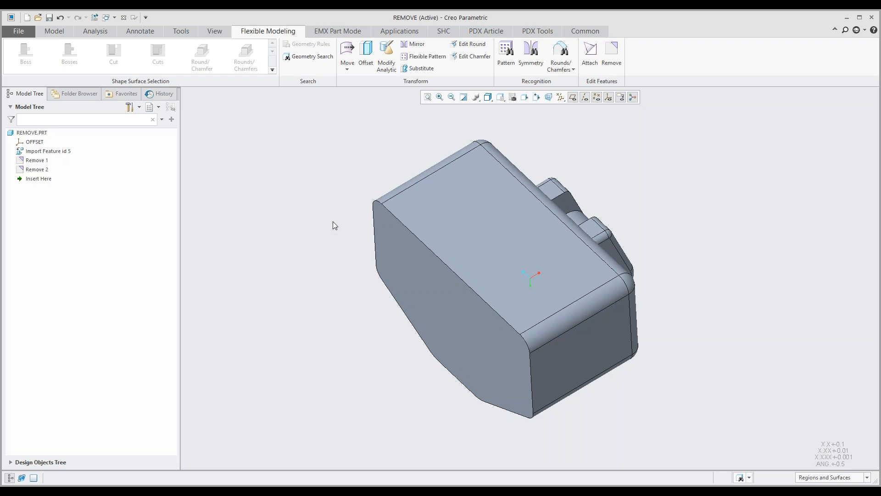
- Remove the hinge bracket's boss shape surfaces from the outside of the housing, with the option to keep removed surfaces switched on
{"action": "middle_click_drag", "start_coordinate": [379, 339], "coordinate": [380, 348]}
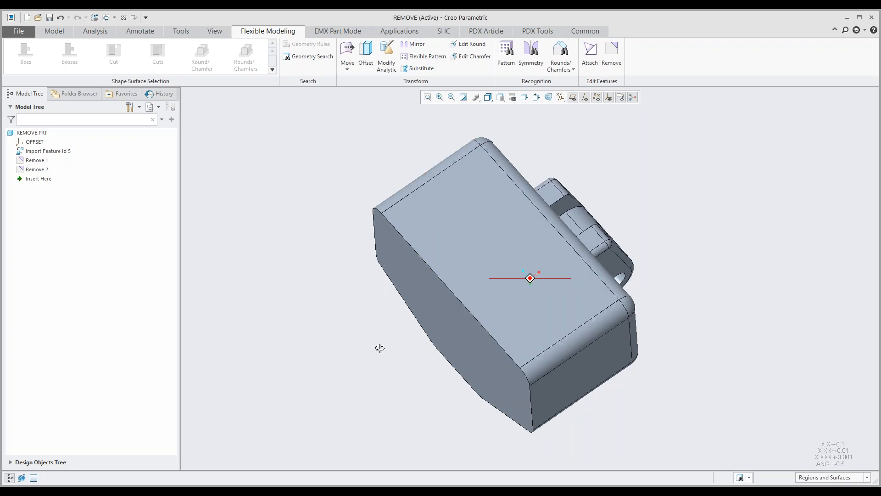
{"action": "key", "text": "ctrl+d"}
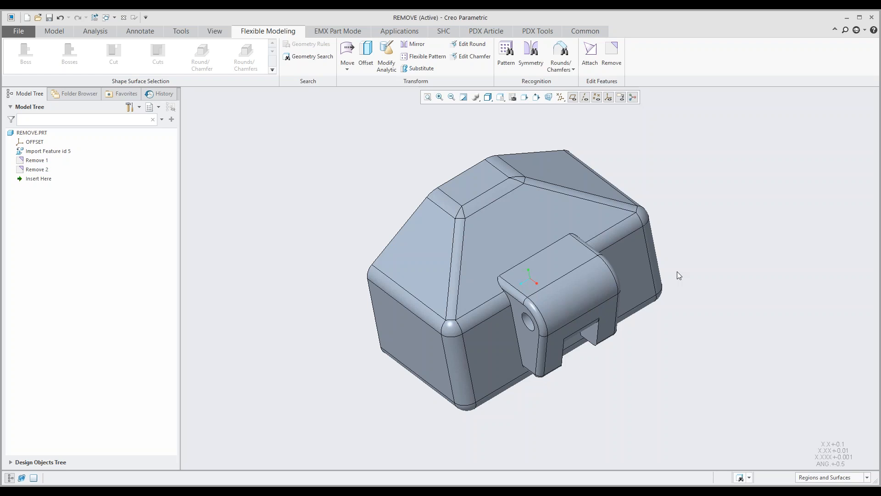
{"action": "left_click", "coordinate": [568, 304]}
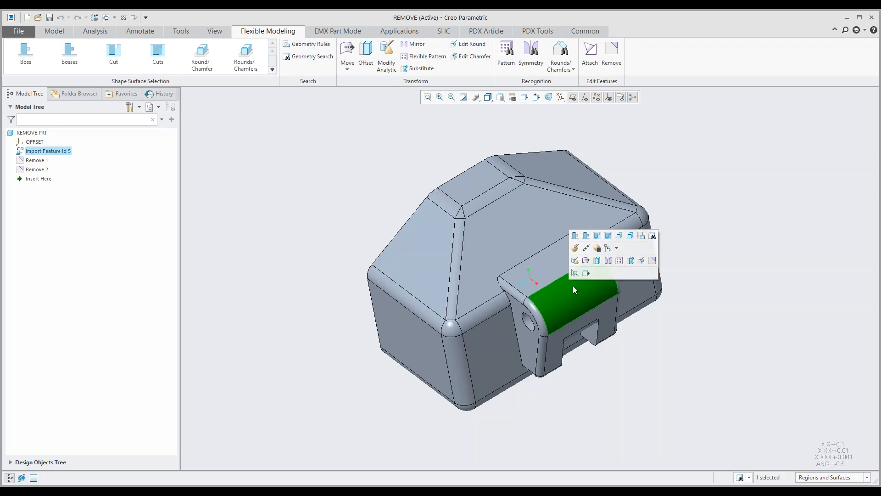
{"action": "left_click", "coordinate": [575, 235]}
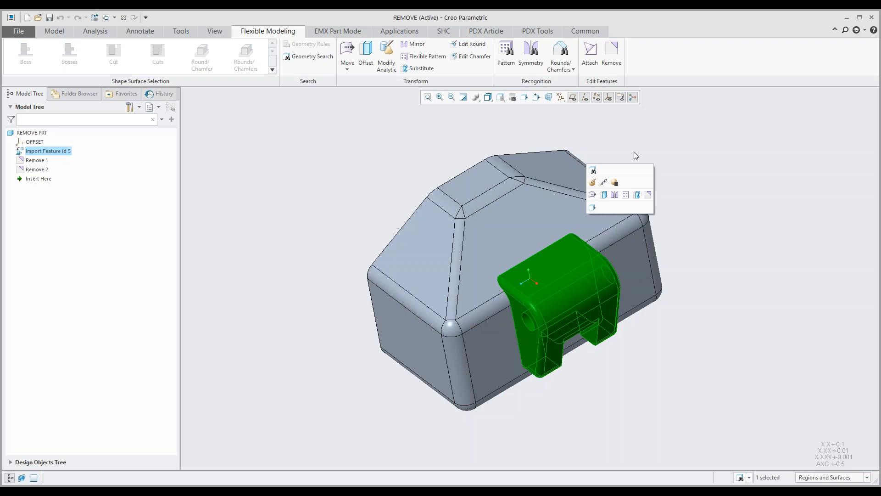
{"action": "left_click", "coordinate": [650, 195]}
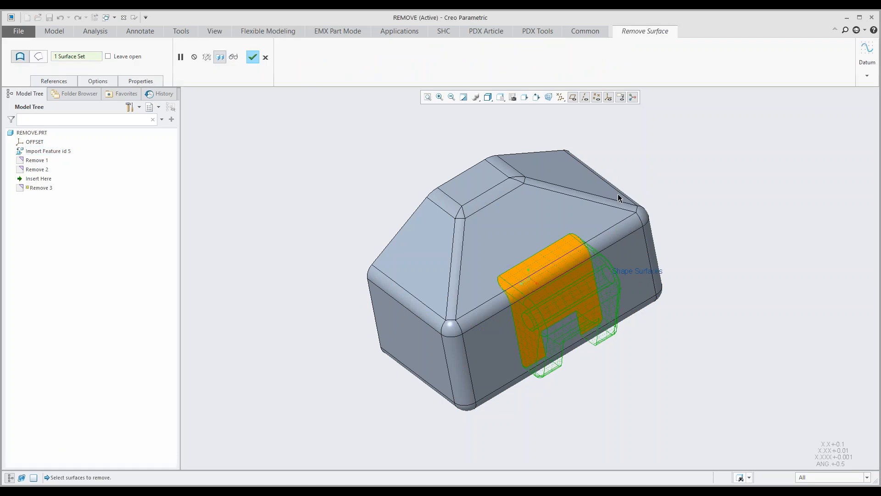
{"action": "left_click", "coordinate": [101, 82]}
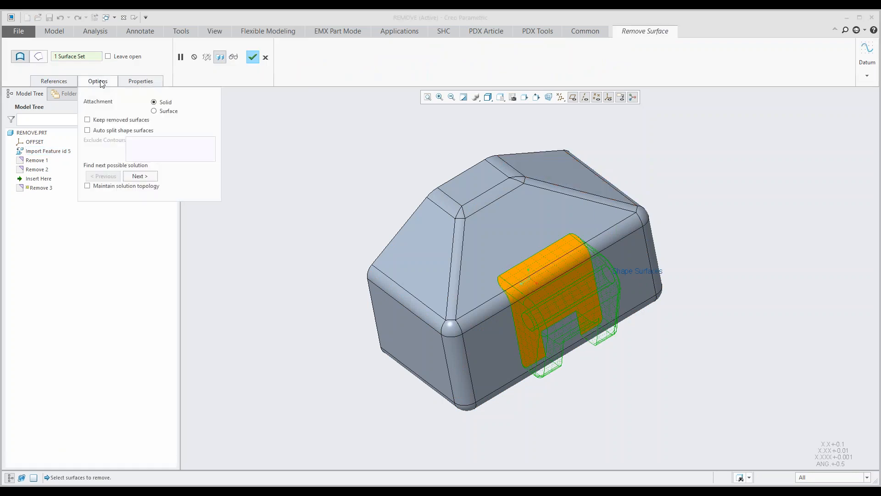
{"action": "left_click", "coordinate": [87, 120]}
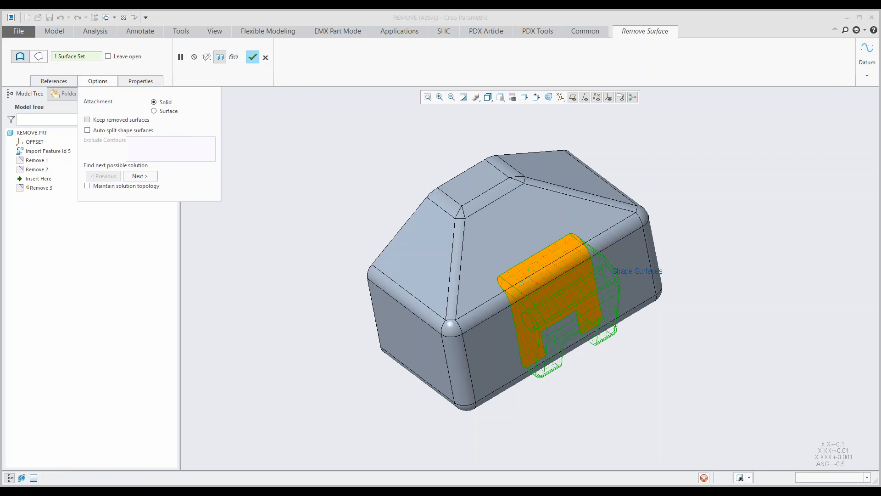
{"action": "left_click", "coordinate": [253, 58]}
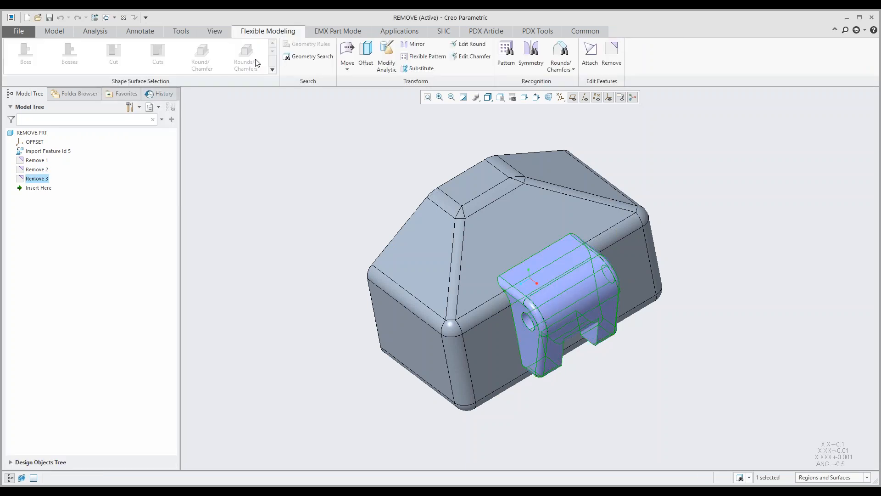
{"action": "left_click", "coordinate": [503, 233]}
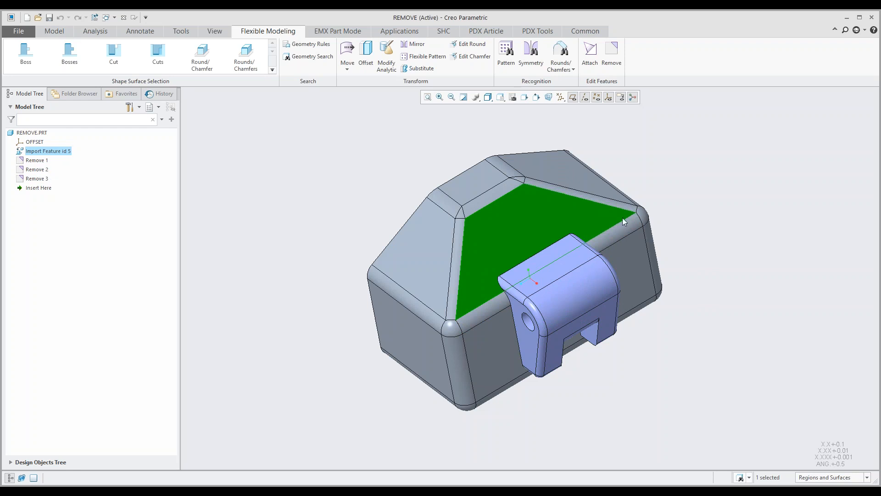
{"action": "left_click", "coordinate": [656, 194]}
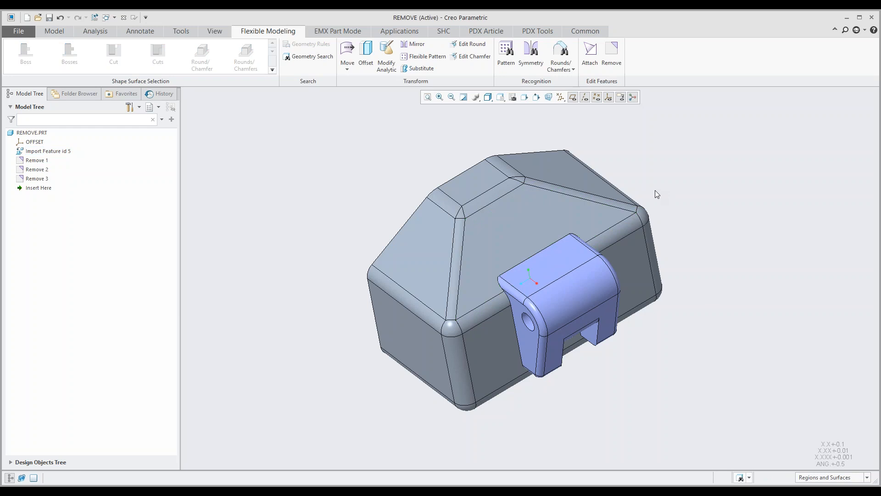
- Switch to the ROUND-CHAMFER_RECOG.PRT model and bring up the flexible modeling tools
{"action": "left_click", "coordinate": [114, 18]}
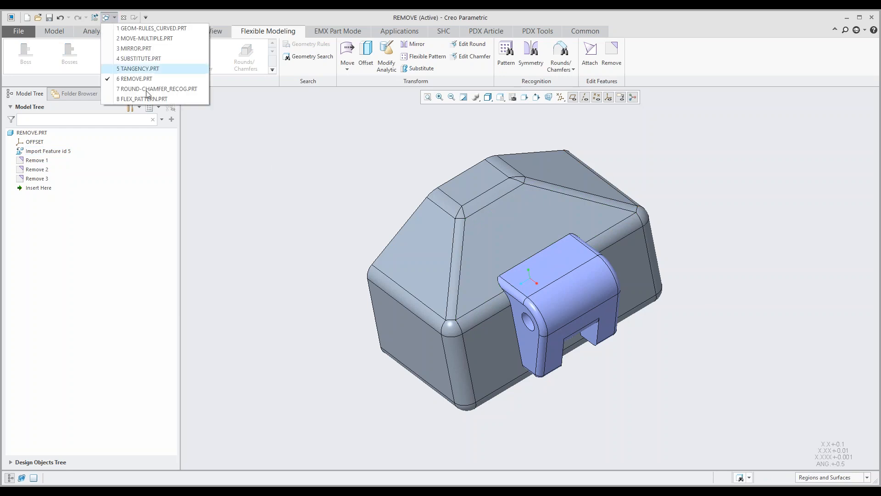
{"action": "left_click", "coordinate": [147, 90]}
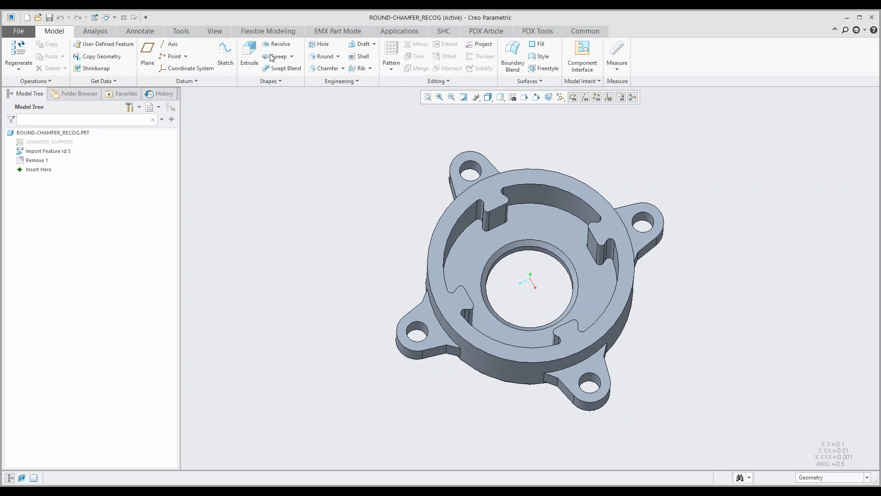
{"action": "left_click", "coordinate": [267, 32]}
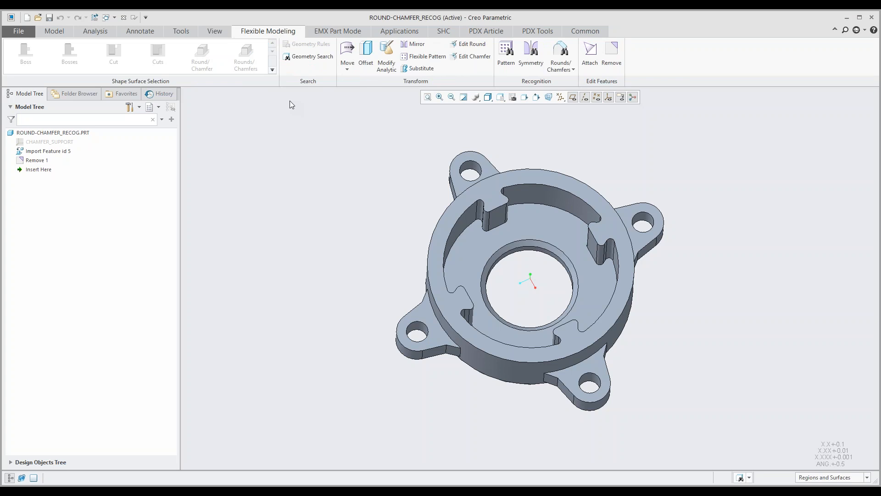
- Try to move the recessed floor face around the central hole upward with a free move
{"action": "left_click", "coordinate": [347, 49]}
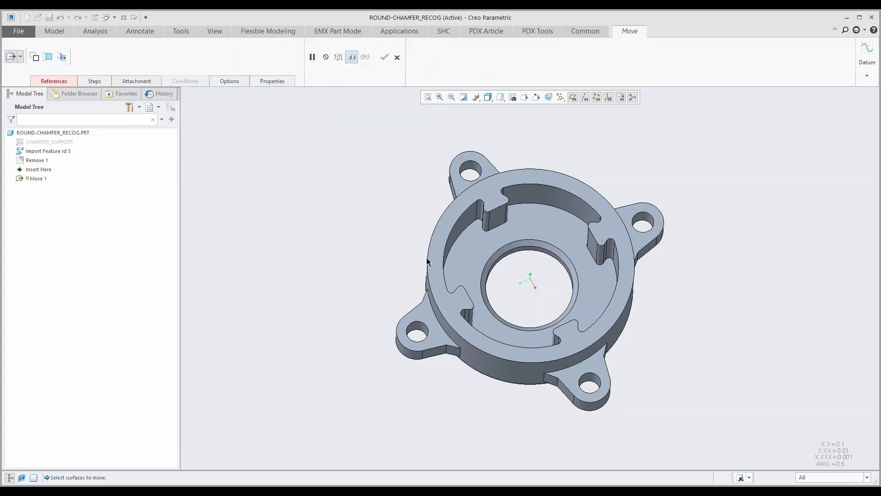
{"action": "left_click", "coordinate": [523, 228]}
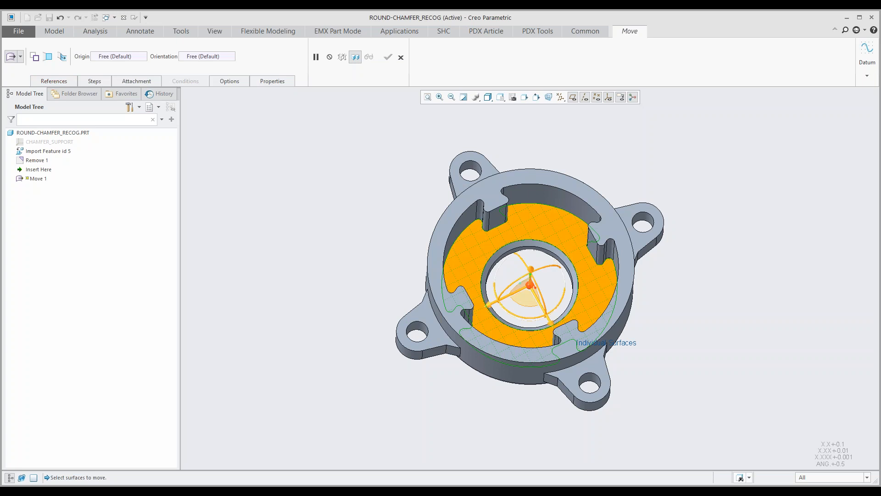
{"action": "left_click", "coordinate": [530, 270]}
{"action": "left_click_drag", "start_coordinate": [531, 269], "coordinate": [531, 267]}
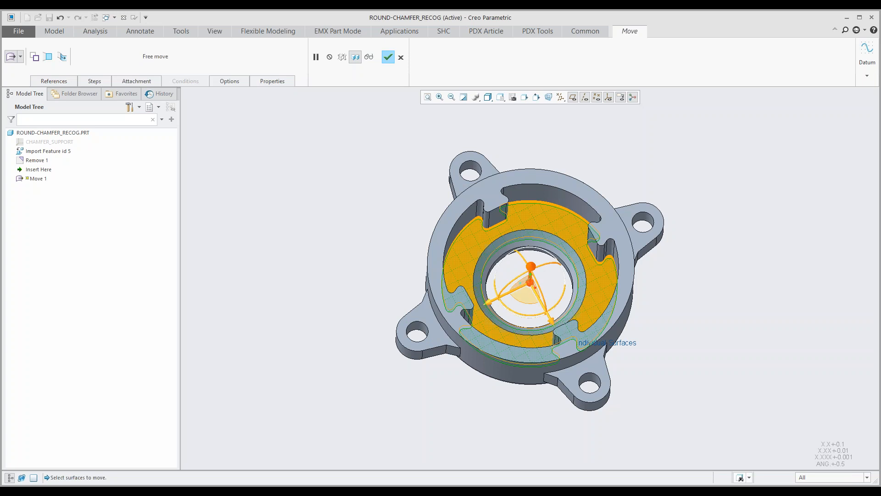
{"action": "scroll", "coordinate": [539, 250], "scroll_direction": "up", "scroll_amount": 5}
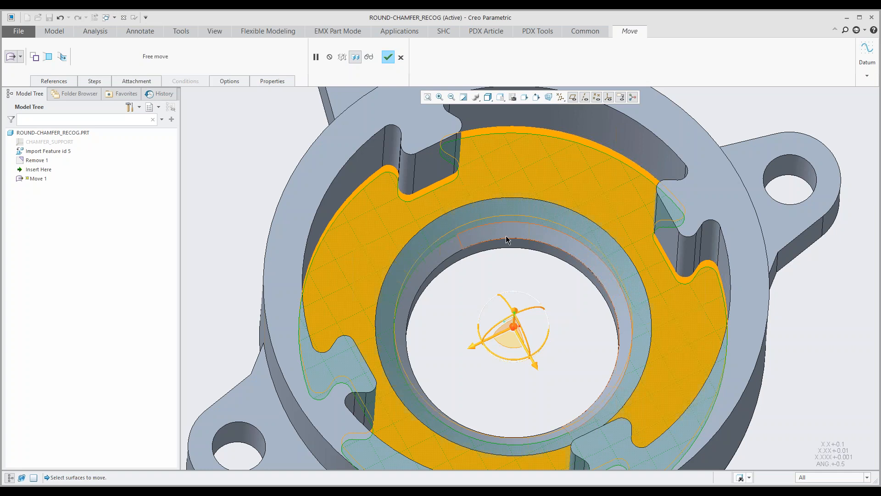
{"action": "left_click", "coordinate": [401, 58]}
{"action": "left_click", "coordinate": [440, 271]}
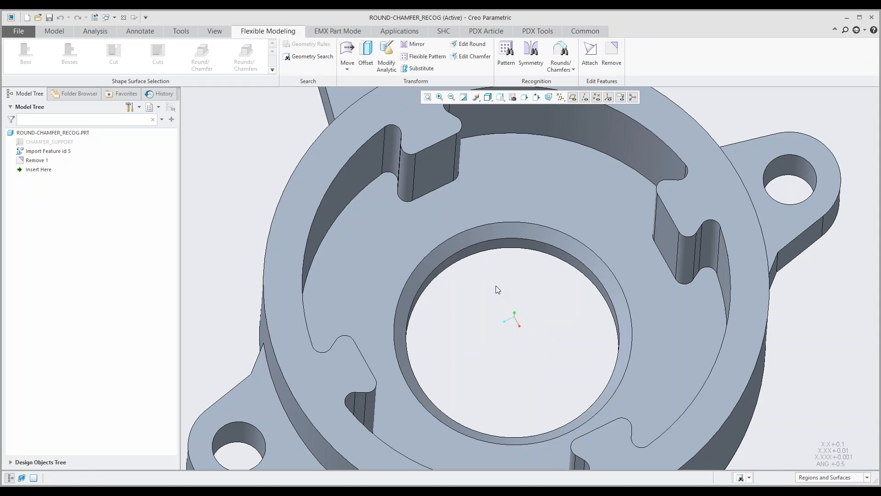
- Recognize and tag the conical surface around the central hole as a chamfer
{"action": "left_click", "coordinate": [546, 106]}
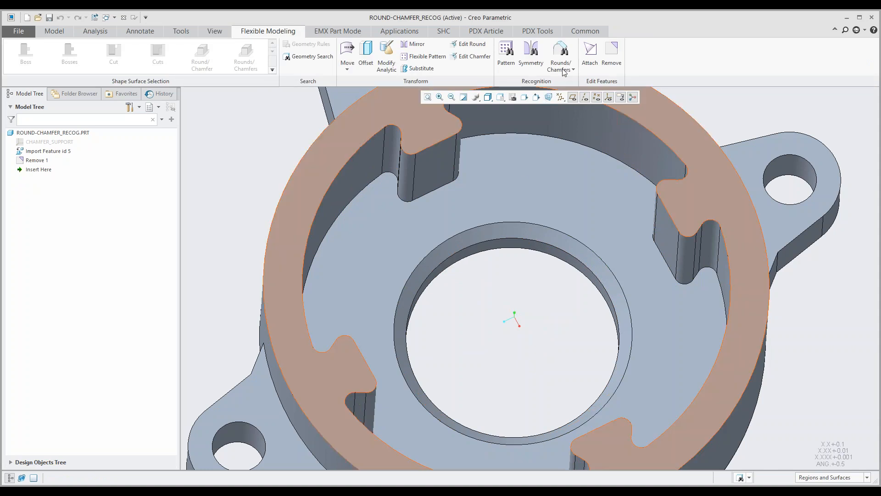
{"action": "left_click", "coordinate": [560, 60]}
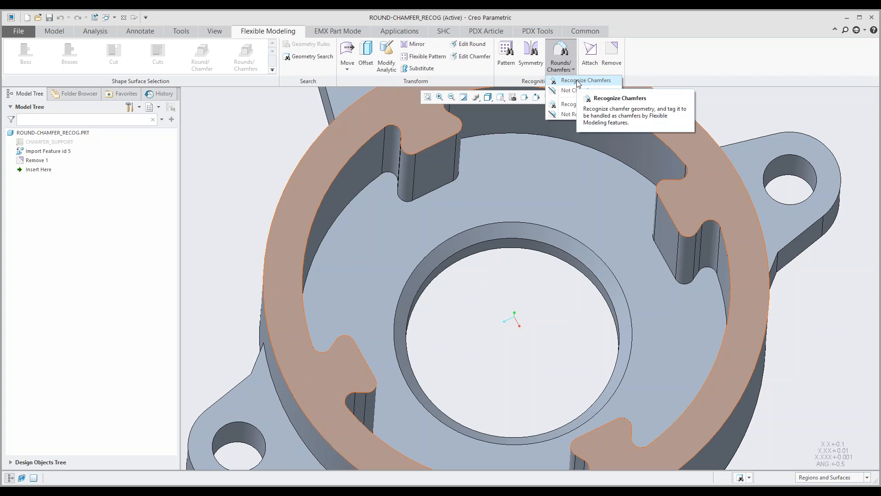
{"action": "left_click", "coordinate": [579, 81]}
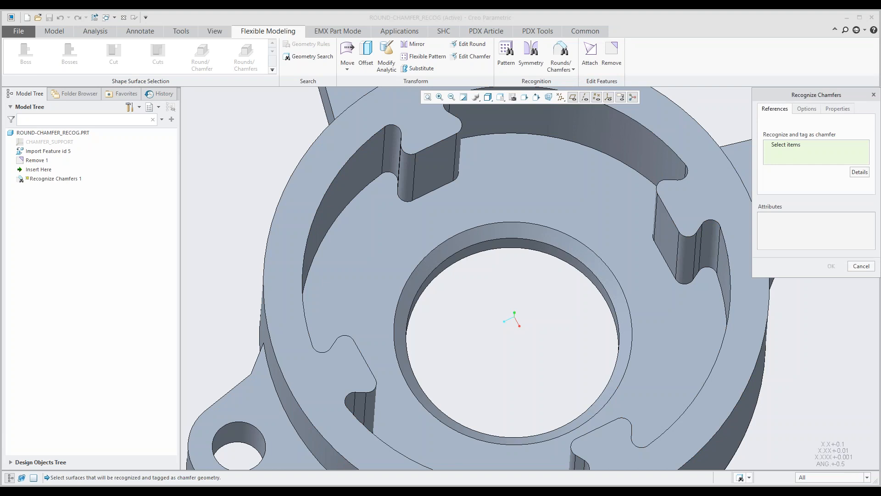
{"action": "left_click", "coordinate": [548, 240]}
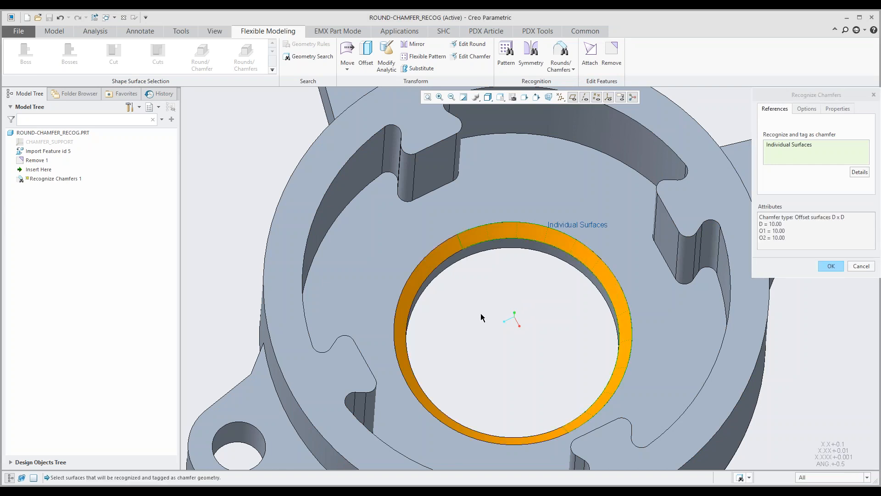
{"action": "left_click", "coordinate": [832, 267]}
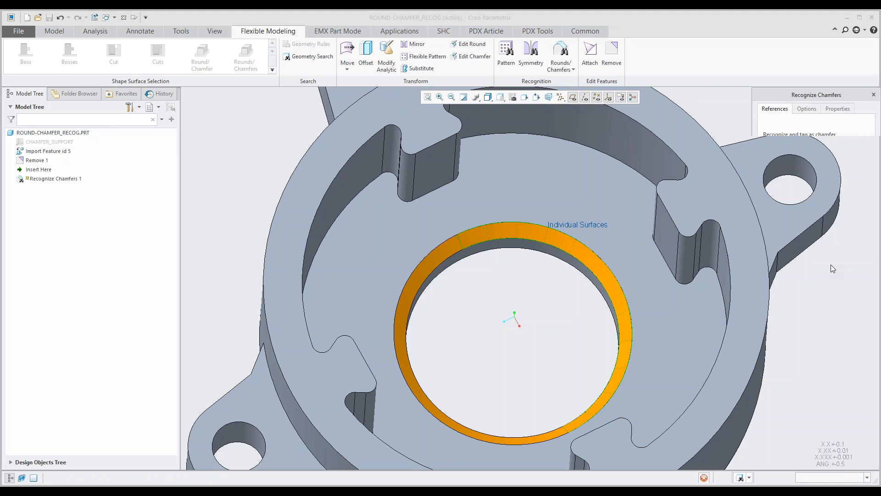
{"action": "left_click", "coordinate": [832, 268]}
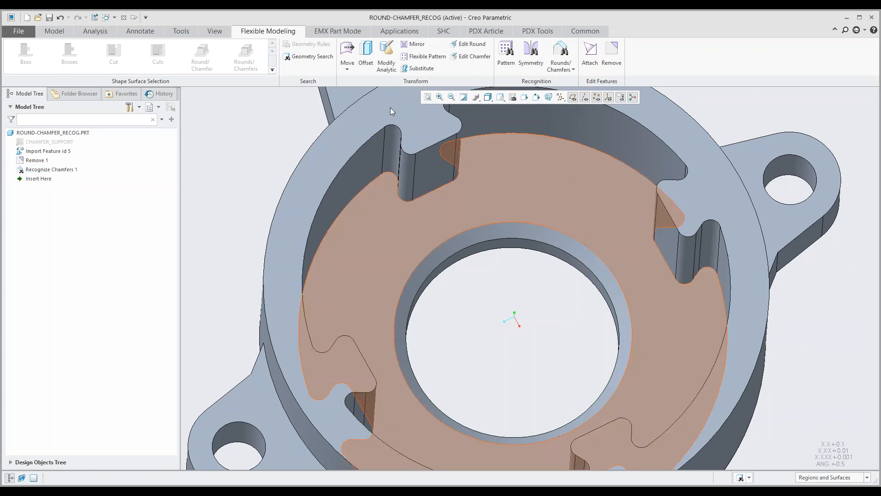
- Move the recessed floor face around the central hole upward with a free move, carrying the recognized chamfer along
{"action": "left_click", "coordinate": [348, 51]}
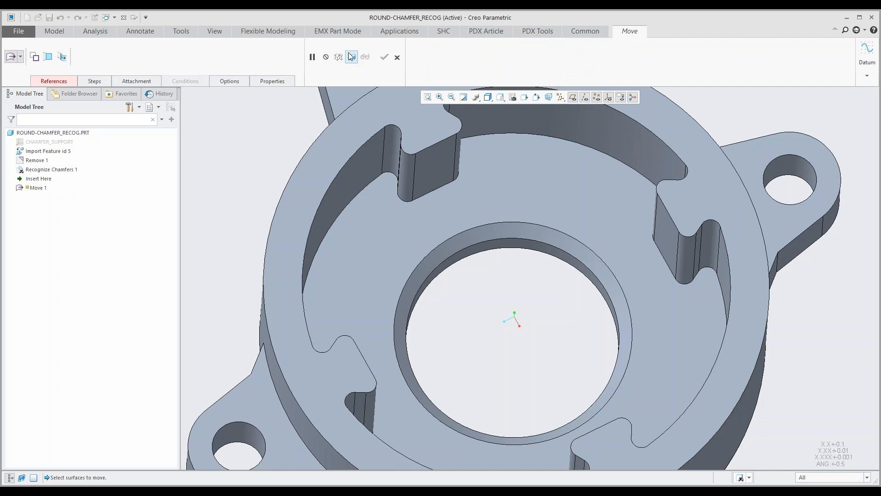
{"action": "left_click", "coordinate": [351, 56]}
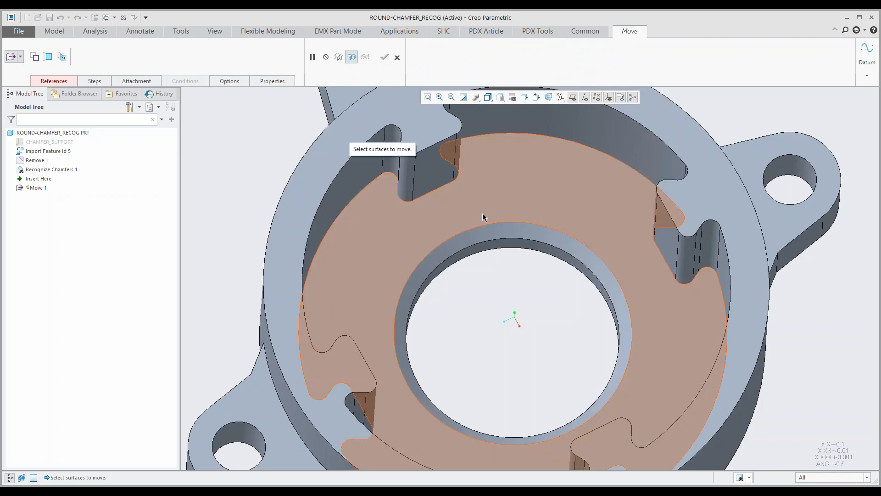
{"action": "left_click", "coordinate": [420, 257]}
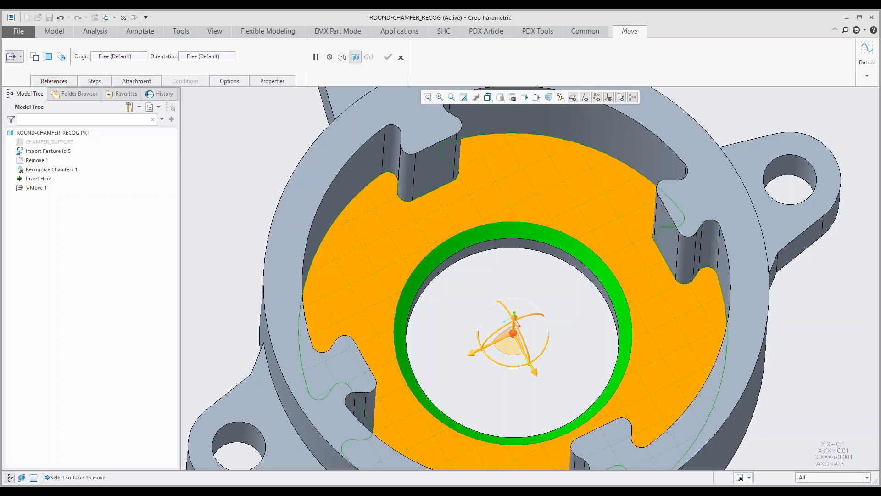
{"action": "left_click", "coordinate": [516, 323]}
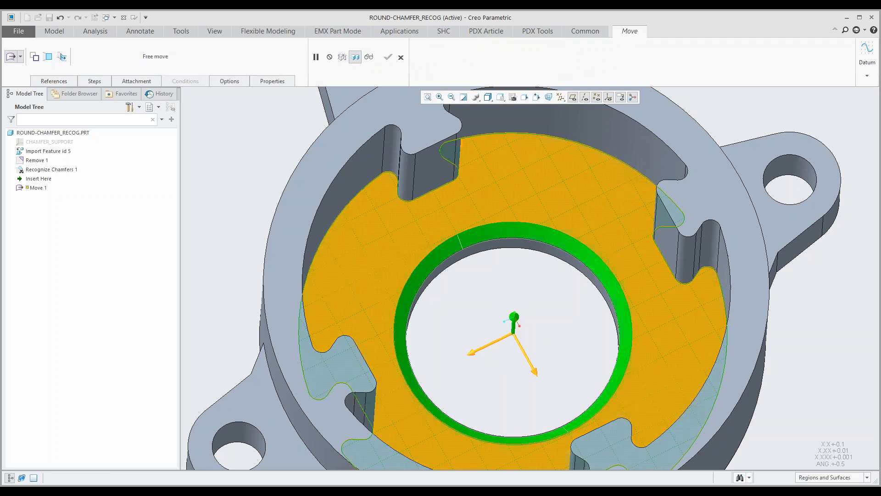
{"action": "left_click_drag", "start_coordinate": [514, 323], "coordinate": [516, 302]}
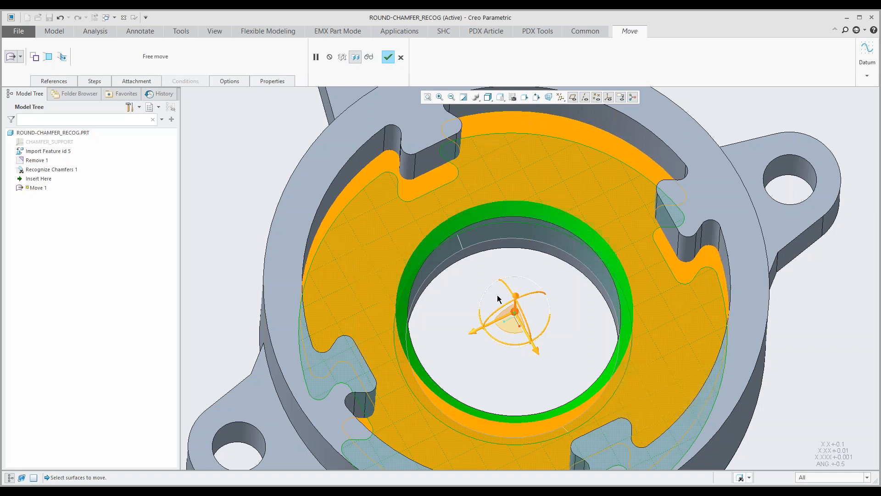
{"action": "left_click", "coordinate": [390, 59]}
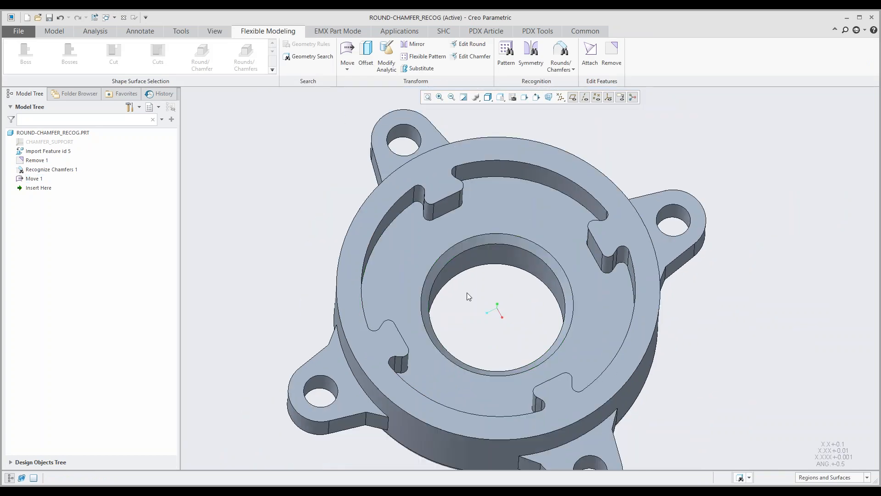
- Try to move the flat face on the housing's underside outward with a free move, including its rounded outer edge
{"action": "mouse_move", "coordinate": [483, 332]}
{"action": "middle_mouse_down"}
{"action": "mouse_move", "coordinate": [494, 154]}
{"action": "mouse_move", "coordinate": [468, 154]}
{"action": "middle_mouse_up"}
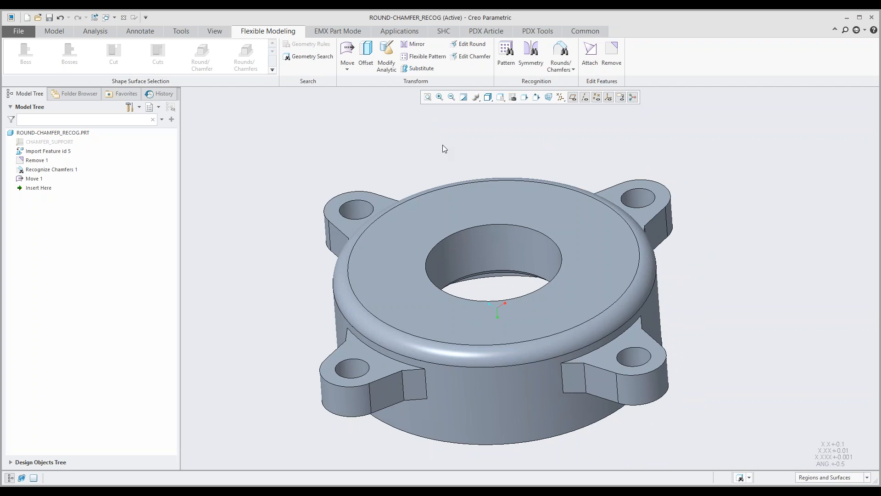
{"action": "left_click", "coordinate": [346, 50]}
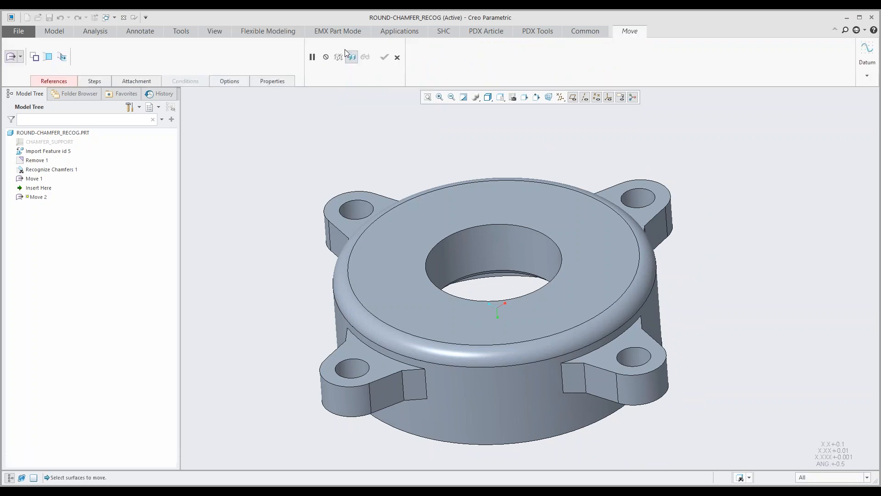
{"action": "left_click", "coordinate": [415, 243]}
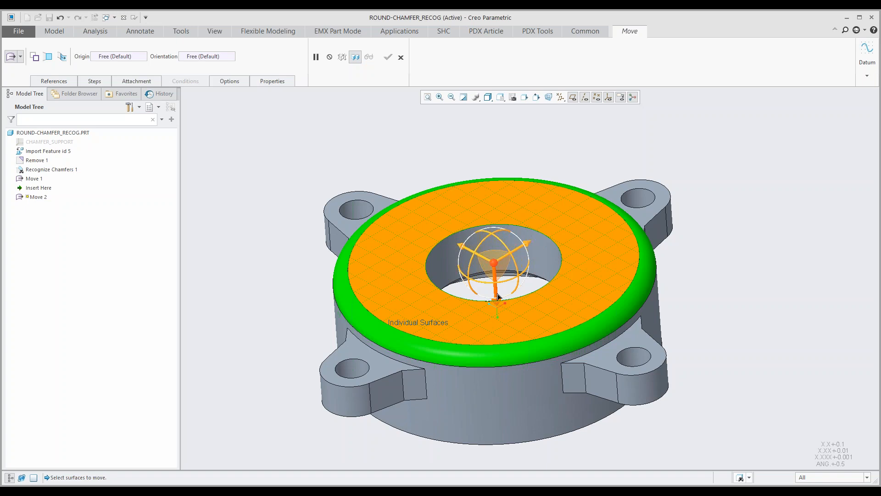
{"action": "left_click_drag", "start_coordinate": [499, 296], "coordinate": [503, 270]}
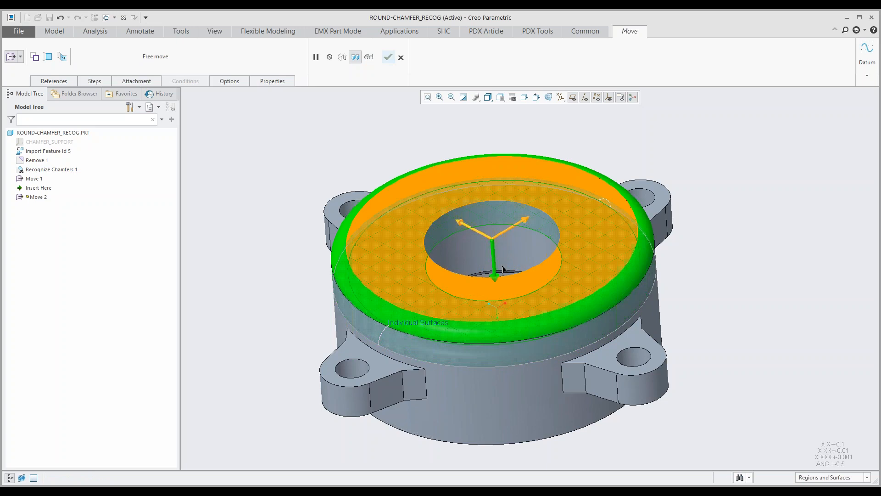
{"action": "left_click_drag", "start_coordinate": [503, 270], "coordinate": [502, 244]}
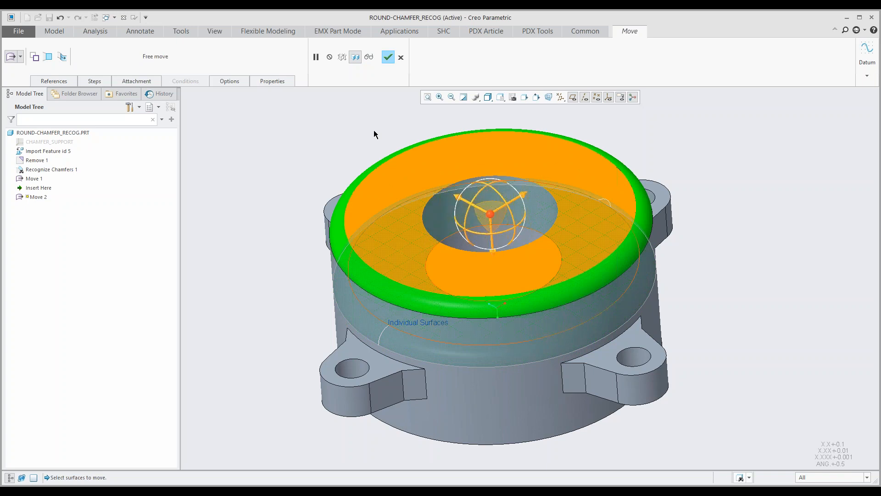
{"action": "left_click", "coordinate": [401, 57]}
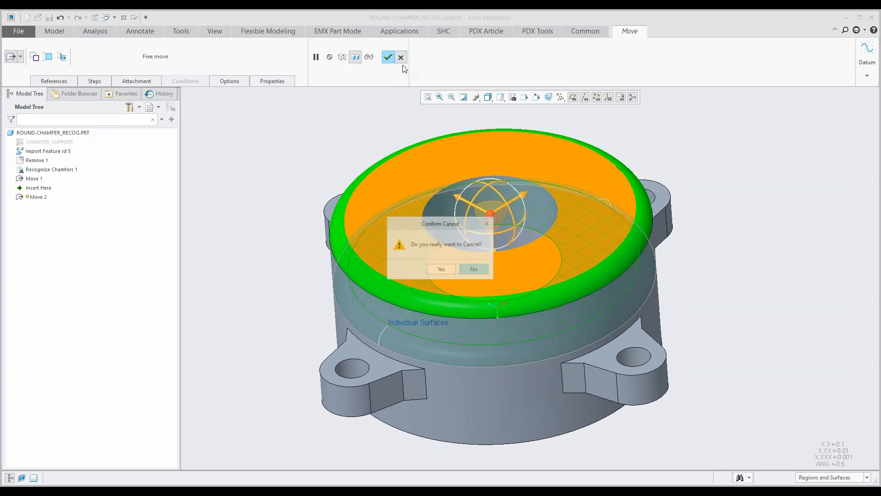
{"action": "left_click", "coordinate": [439, 271]}
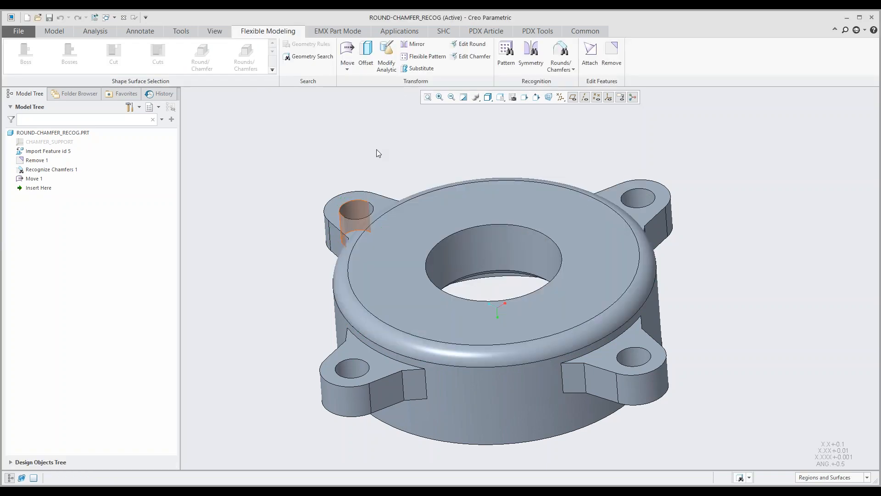
- Tag the rounded surface along the outer edge of the housing's underside as not a round
{"action": "left_click", "coordinate": [561, 64]}
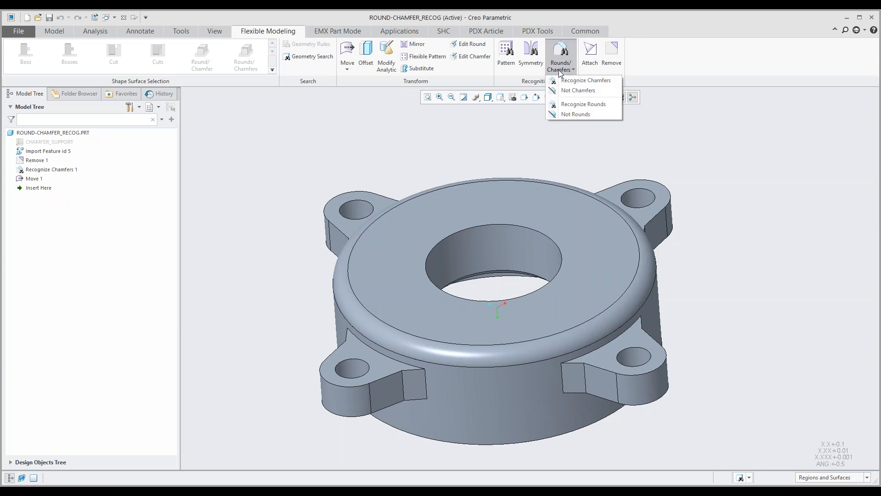
{"action": "left_click", "coordinate": [574, 115]}
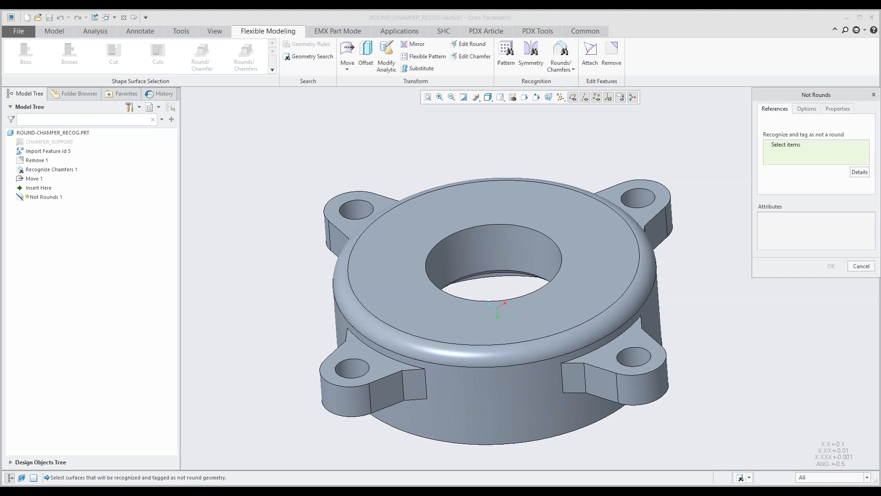
{"action": "left_click", "coordinate": [483, 359]}
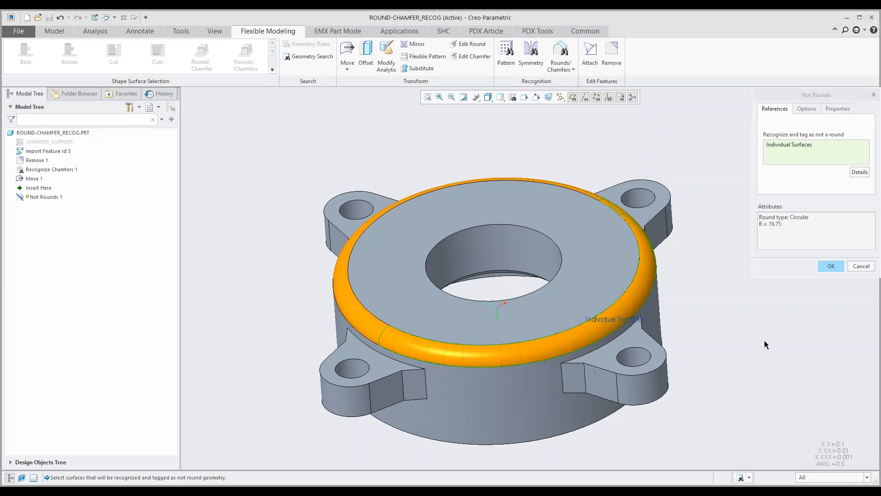
{"action": "left_click", "coordinate": [831, 267]}
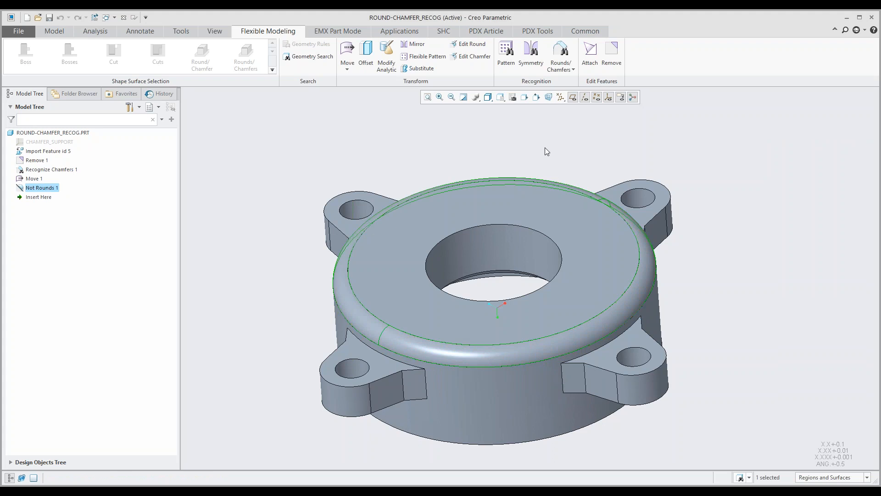
- Move the flat underside face around the central hole outward with a free move, leaving the rounded rim in place
{"action": "left_click", "coordinate": [352, 69]}
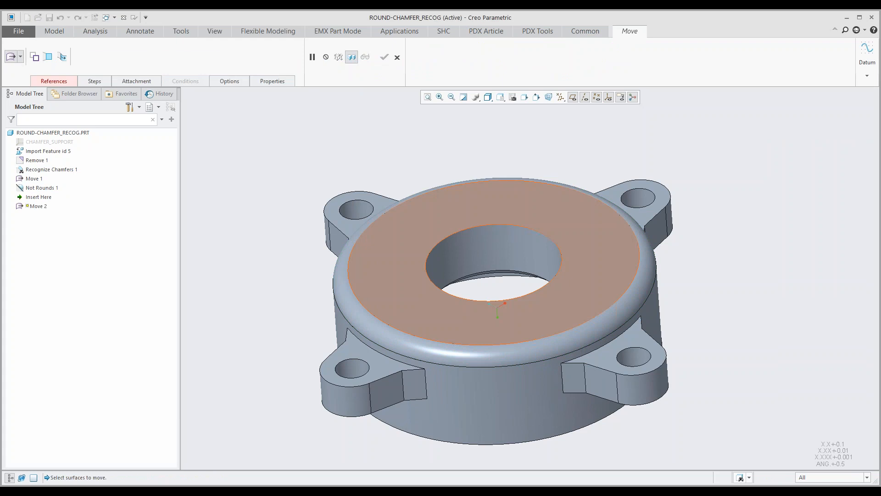
{"action": "left_click", "coordinate": [437, 320]}
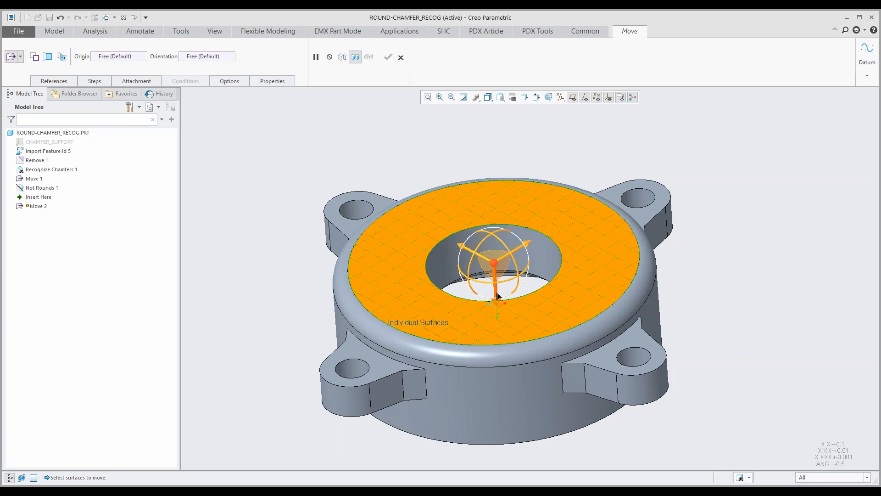
{"action": "left_click_drag", "start_coordinate": [498, 296], "coordinate": [498, 259]}
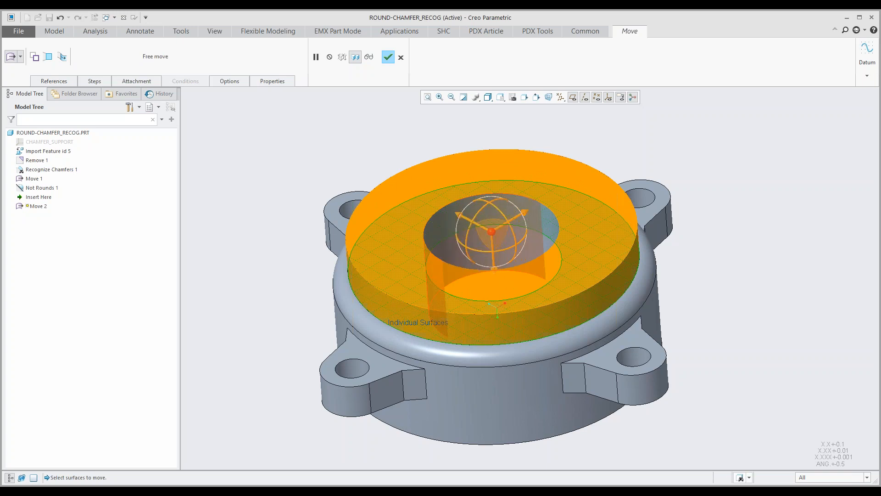
{"action": "left_click", "coordinate": [388, 57]}
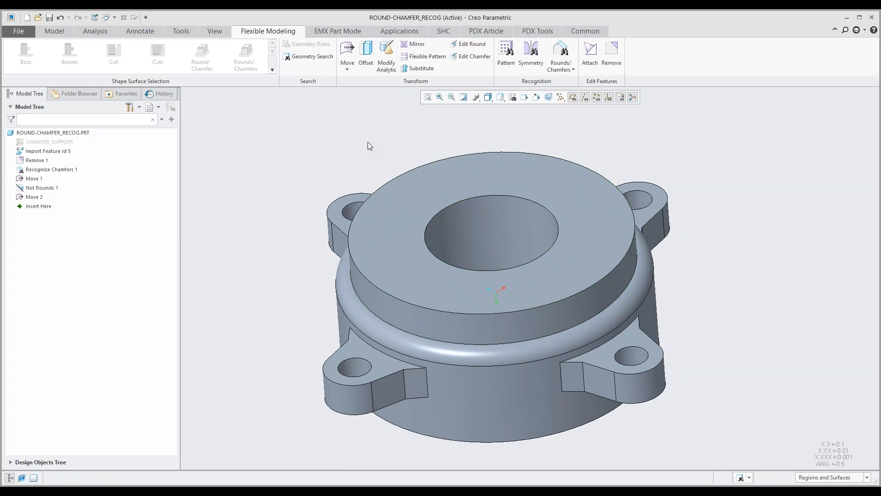
{"action": "mouse_move", "coordinate": [374, 162]}
{"action": "middle_mouse_down"}
{"action": "mouse_move", "coordinate": [394, 153]}
{"action": "mouse_move", "coordinate": [379, 148]}
{"action": "middle_mouse_up"}
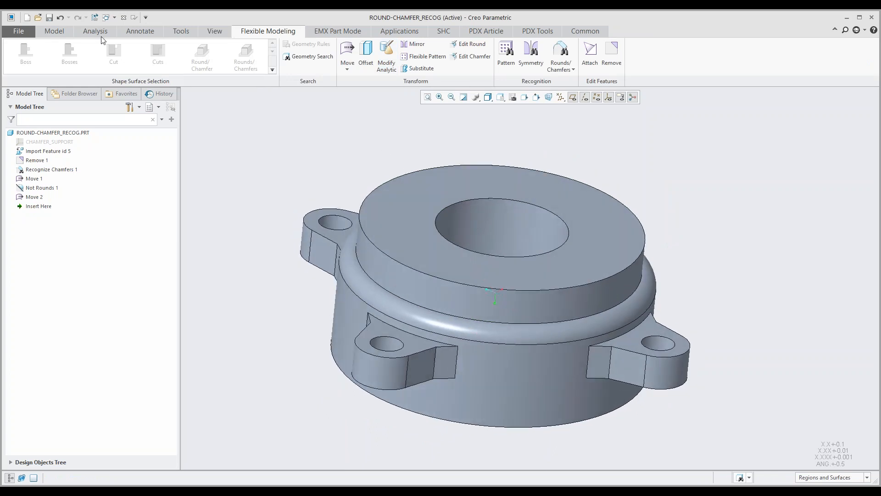
- Switch to the FLEX_PATTERN.PRT model and bring up the flexible modeling tools
{"action": "left_click", "coordinate": [114, 17]}
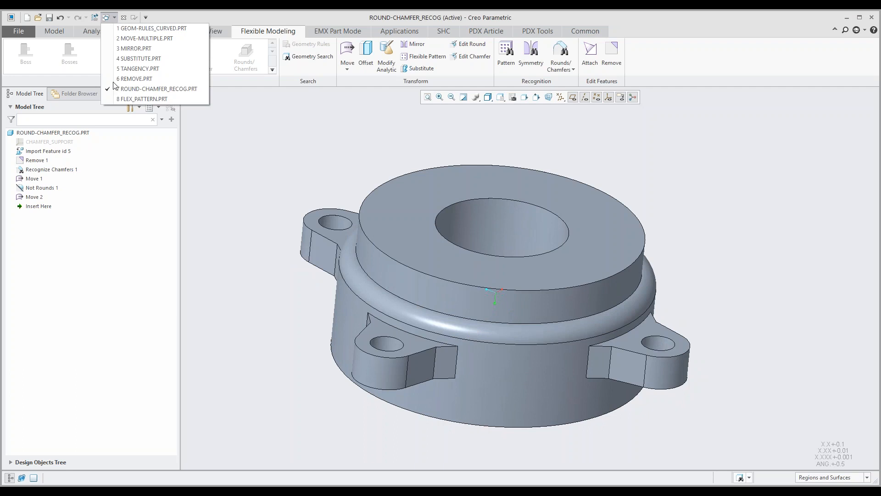
{"action": "left_click", "coordinate": [164, 100]}
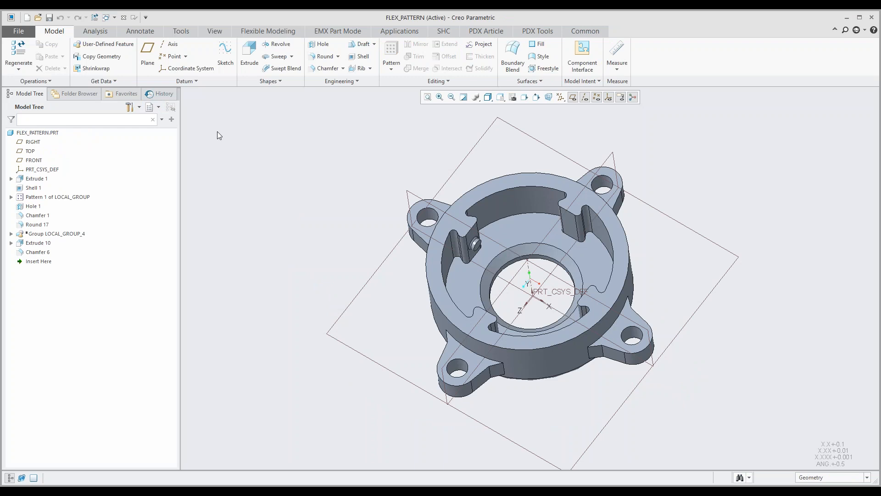
{"action": "left_click", "coordinate": [270, 32]}
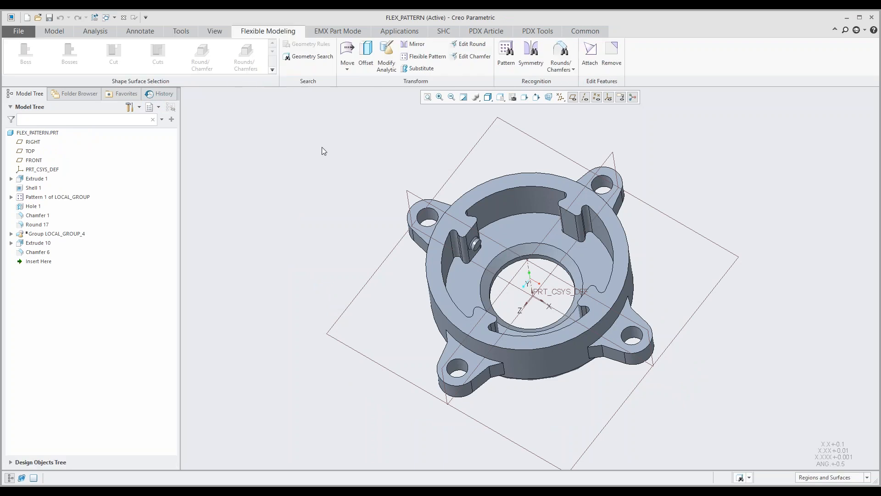
- Select all boss surfaces of the small round pin on the inner lug and start an axis-type Flexible Pattern about the central hole's axis
{"action": "middle_click_drag", "start_coordinate": [473, 168], "coordinate": [425, 171], "text": "shift"}
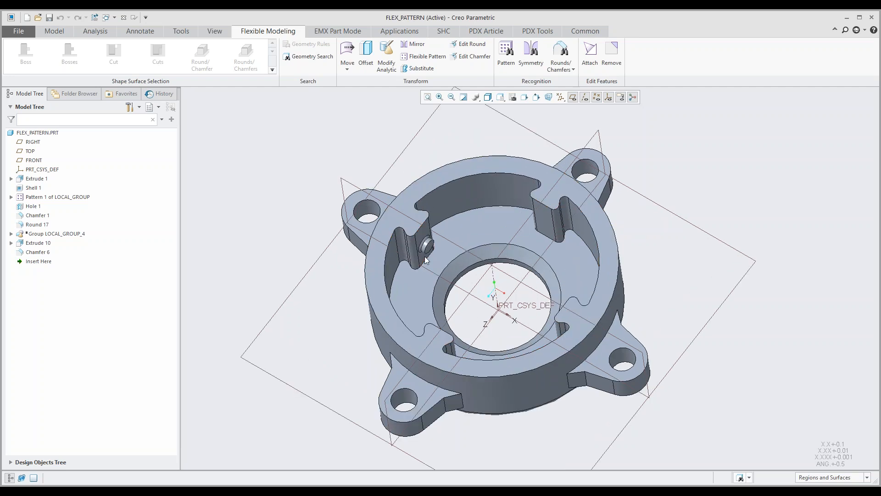
{"action": "scroll", "coordinate": [425, 256], "scroll_direction": "up", "scroll_amount": 5}
{"action": "scroll", "coordinate": [434, 230], "scroll_direction": "up", "scroll_amount": 1}
{"action": "left_click", "coordinate": [435, 228]}
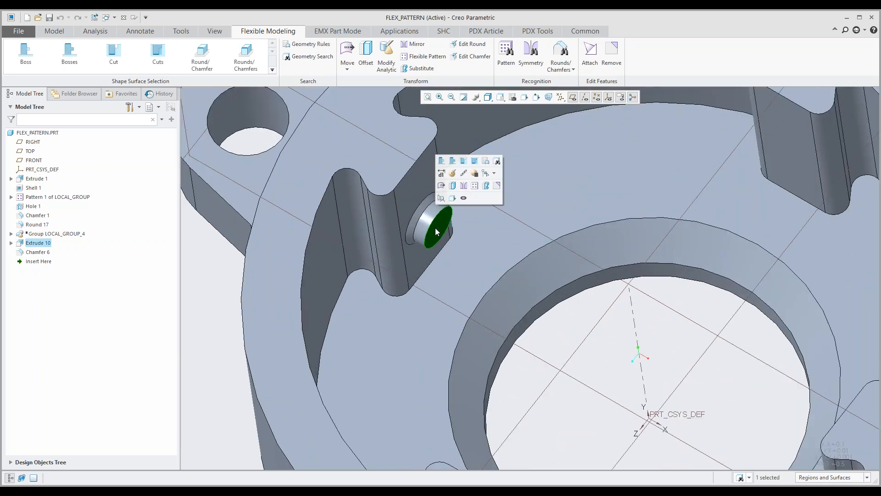
{"action": "left_click", "coordinate": [453, 161]}
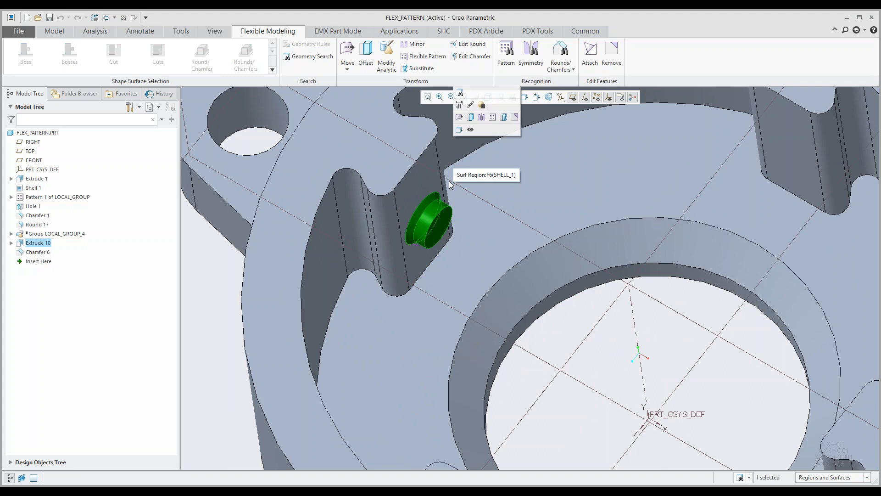
{"action": "left_click", "coordinate": [492, 117]}
{"action": "scroll", "coordinate": [395, 318], "scroll_direction": "down", "scroll_amount": 5}
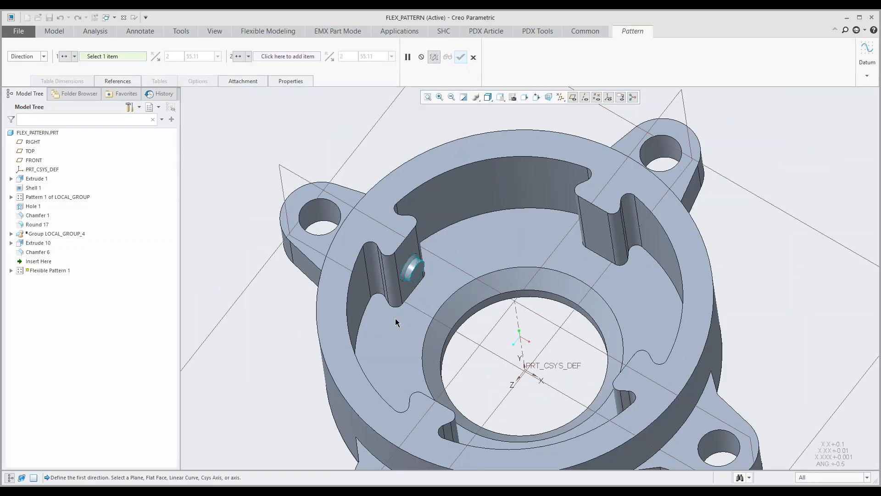
{"action": "left_click", "coordinate": [43, 56]}
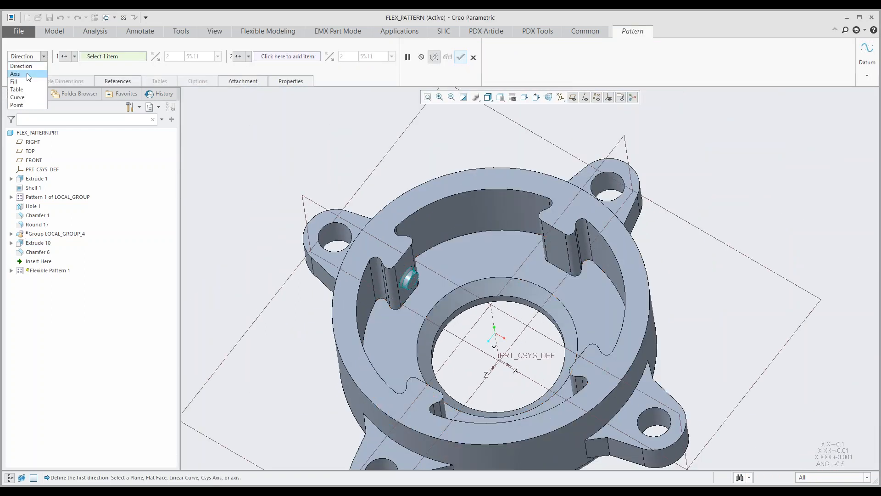
{"action": "left_click", "coordinate": [27, 73]}
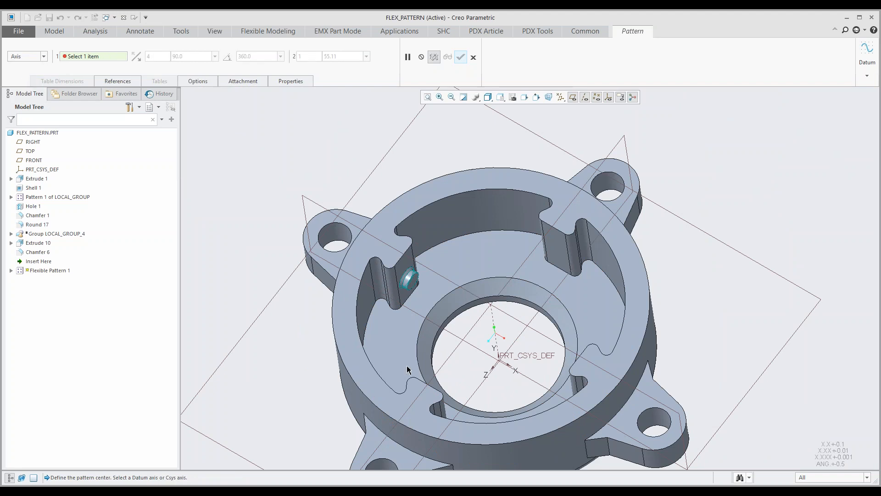
{"action": "left_click", "coordinate": [493, 320]}
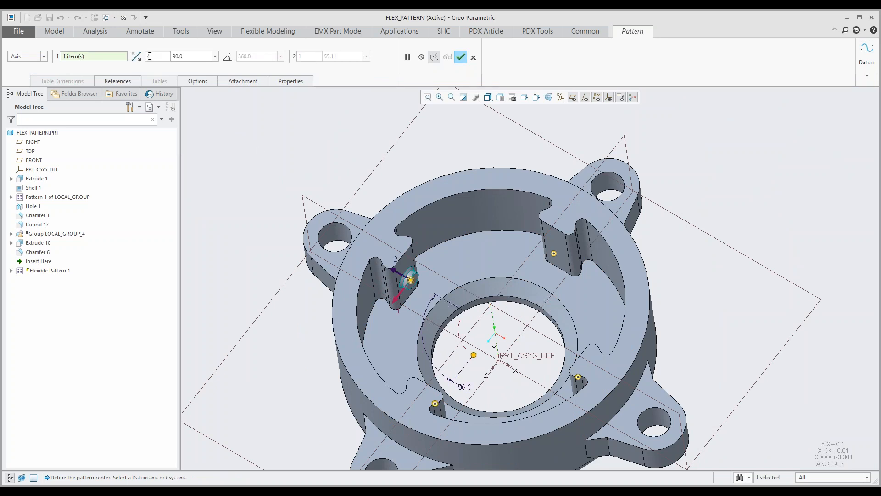
- Set the axis pattern to 8 members spread evenly over 360 degrees and complete it
{"action": "double_click", "coordinate": [145, 57]}
{"action": "type", "text": "8"}
{"action": "left_click", "coordinate": [228, 58]}
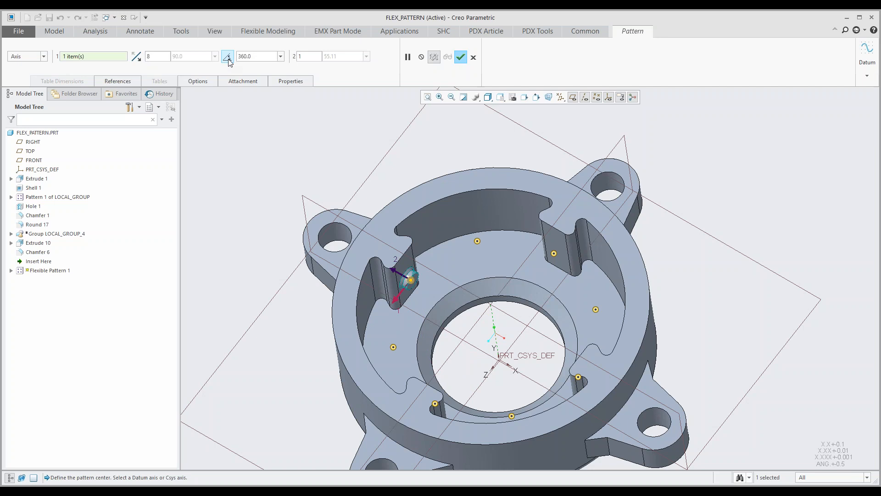
{"action": "left_click", "coordinate": [461, 57]}
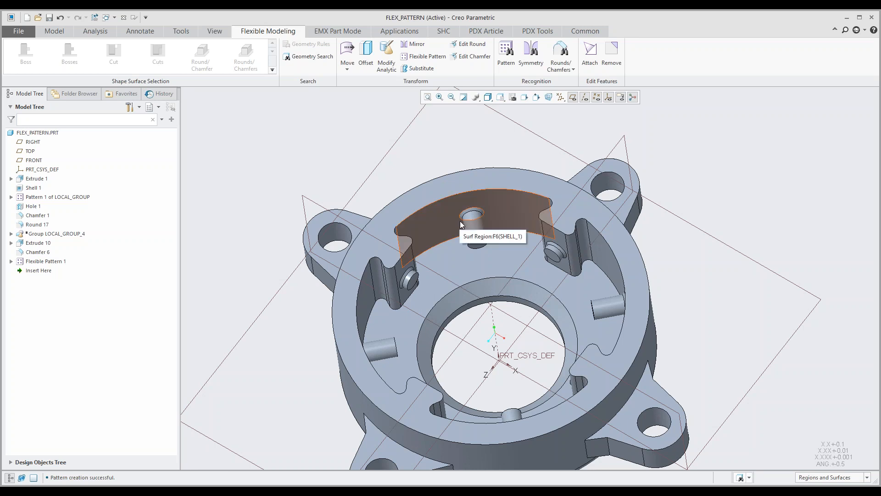
{"action": "scroll", "coordinate": [460, 222], "scroll_direction": "down", "scroll_amount": 2}
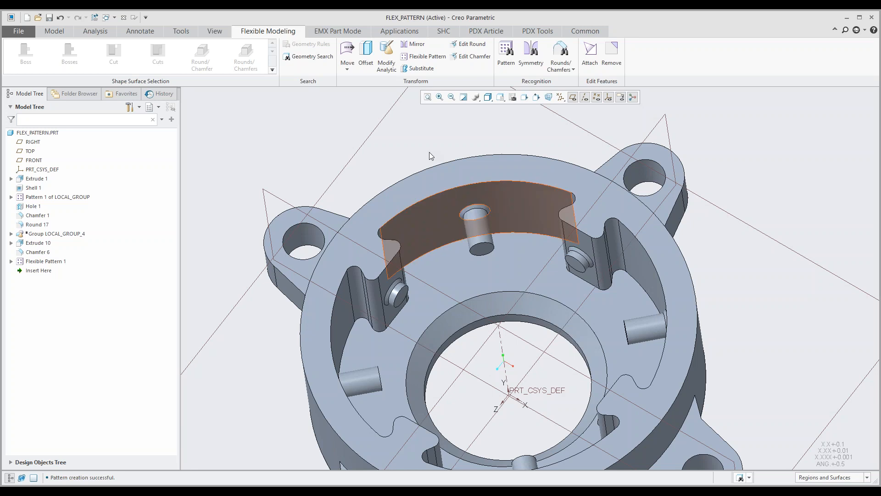
- Recognize the geometry pattern of the four outer mounting lugs, using all boss surfaces of one lug including its hole
{"action": "scroll", "coordinate": [429, 150], "scroll_direction": "up", "scroll_amount": 2}
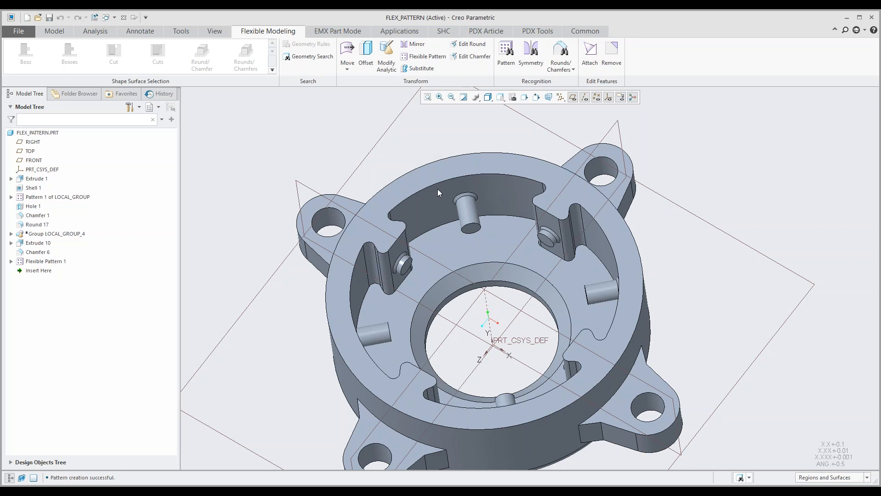
{"action": "middle_click_drag", "start_coordinate": [437, 202], "coordinate": [431, 177]}
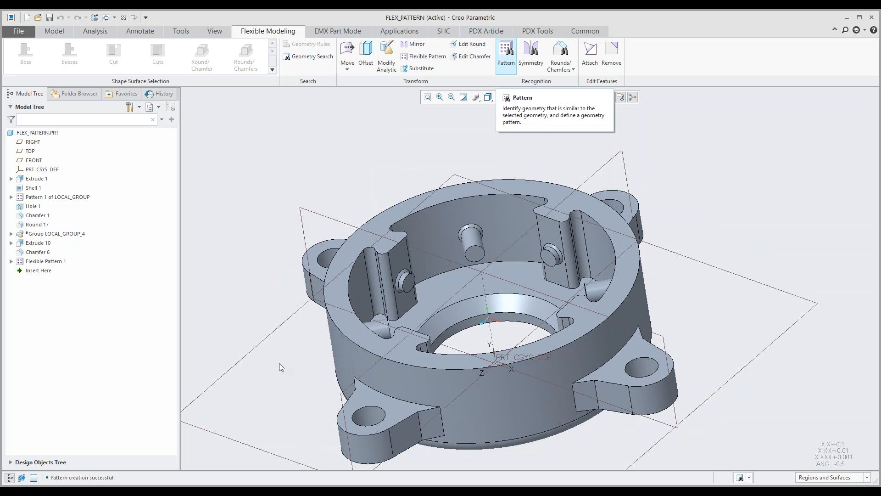
{"action": "left_click", "coordinate": [363, 443]}
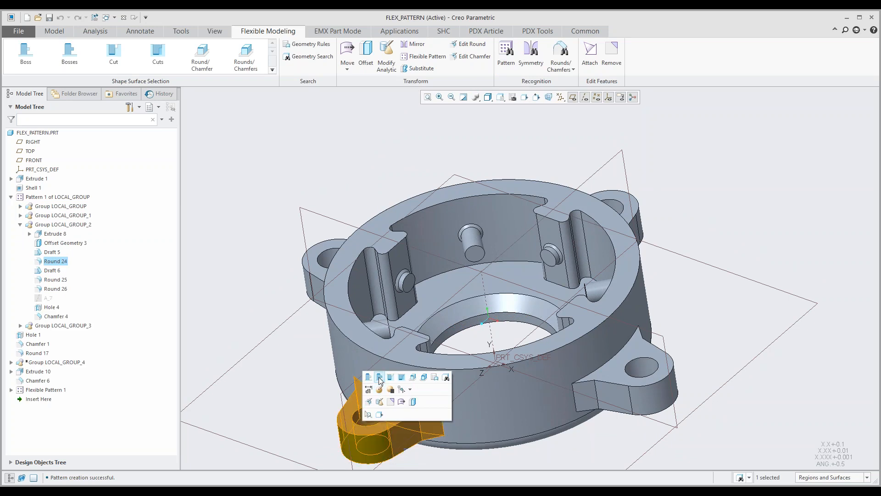
{"action": "left_click", "coordinate": [379, 377]}
{"action": "left_click", "coordinate": [363, 429]}
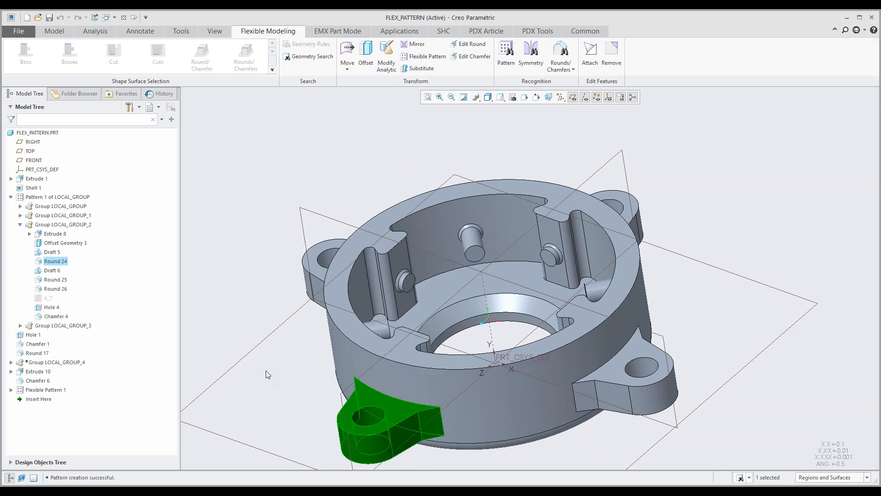
{"action": "left_click", "coordinate": [508, 61]}
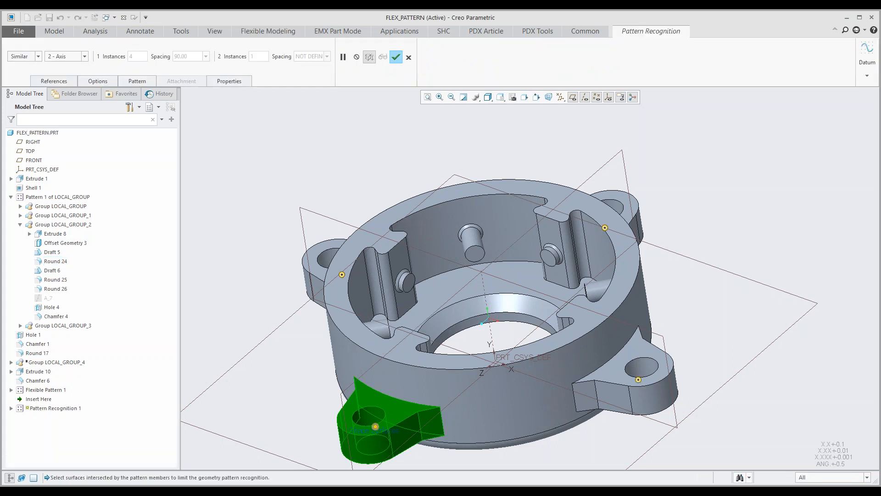
{"action": "middle_click_drag", "start_coordinate": [403, 202], "coordinate": [404, 275]}
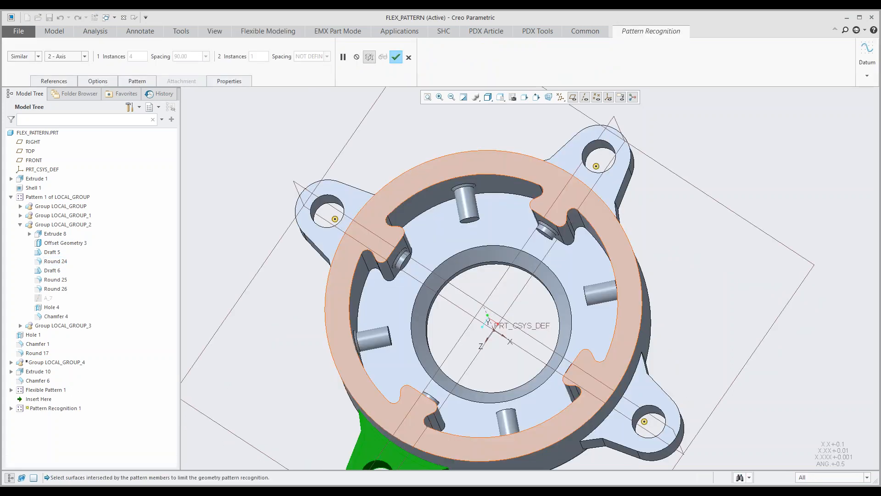
{"action": "scroll", "coordinate": [464, 136], "scroll_direction": "up", "scroll_amount": 1}
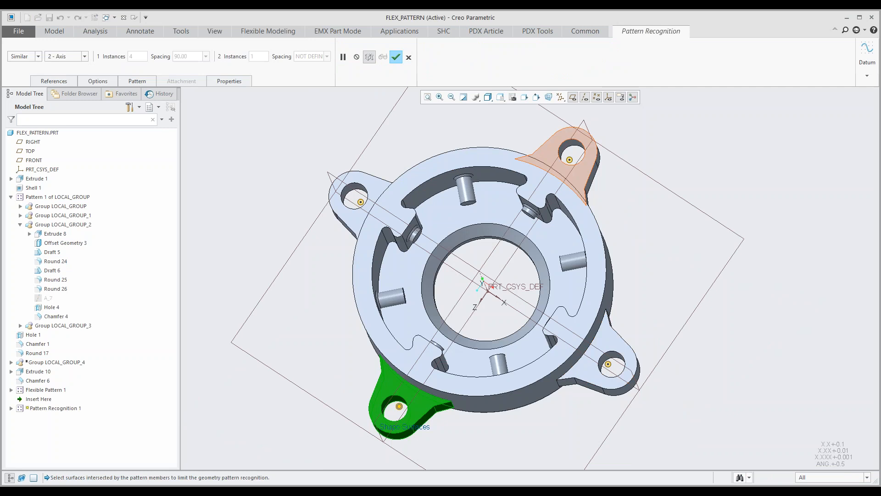
{"action": "left_click", "coordinate": [397, 59]}
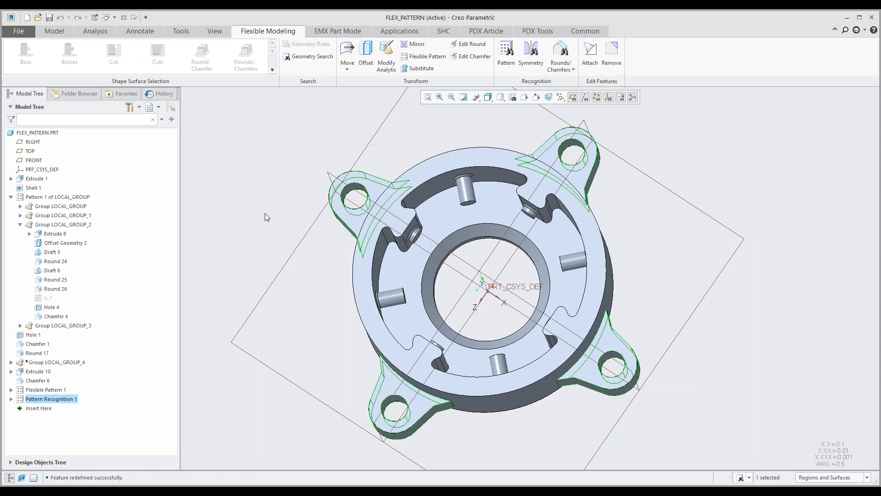
{"action": "left_click", "coordinate": [42, 400]}
{"action": "left_click", "coordinate": [42, 400]}
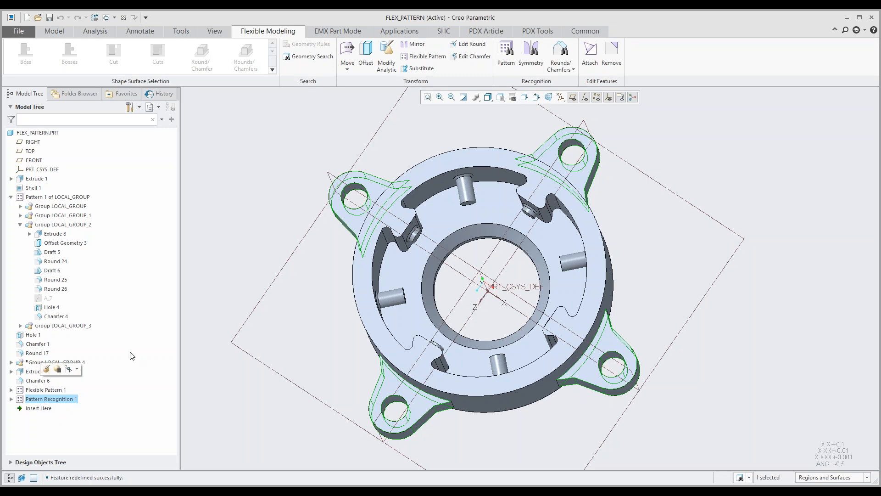
{"action": "left_click", "coordinate": [295, 368]}
- Start Modify Analytic on the cylindrical hole in one outer mounting lug and set its radius to 12
{"action": "middle_click_drag", "start_coordinate": [329, 356], "coordinate": [325, 335]}
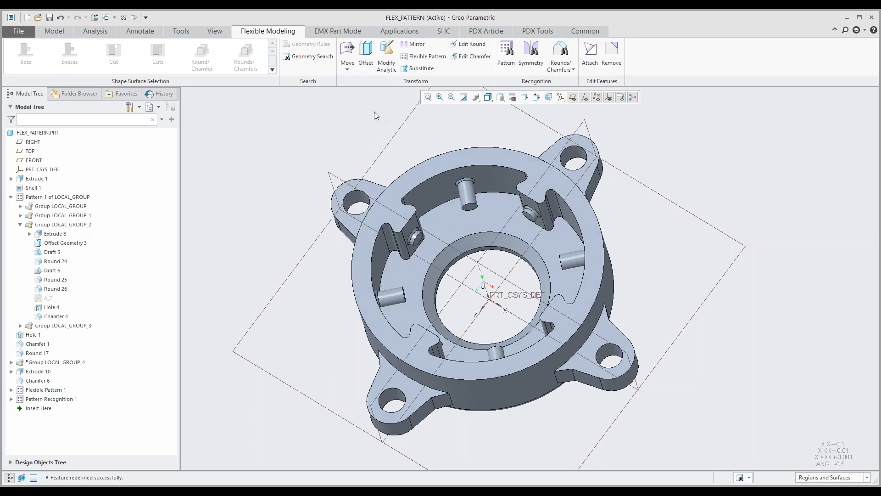
{"action": "left_click", "coordinate": [386, 56]}
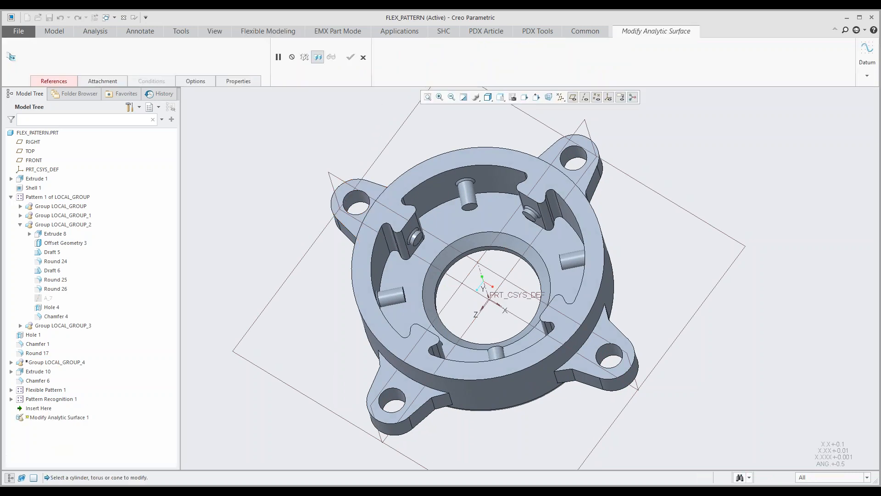
{"action": "left_click", "coordinate": [390, 400]}
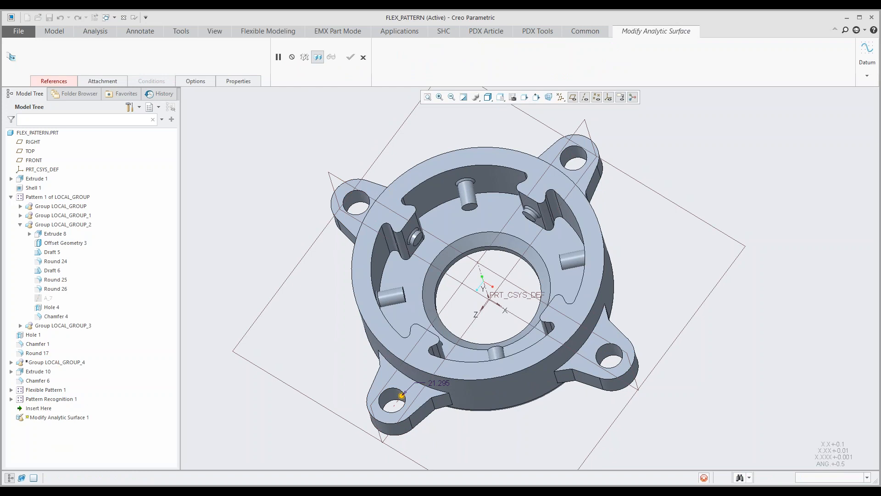
{"action": "double_click", "coordinate": [439, 383]}
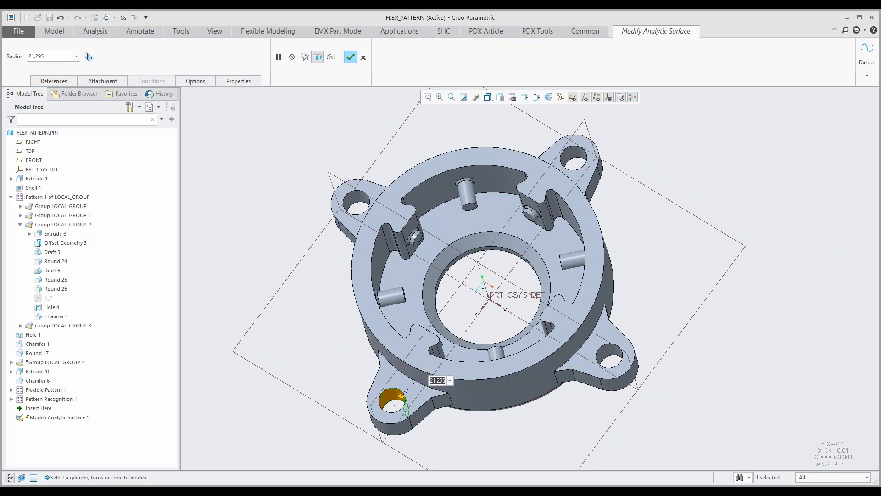
{"action": "type", "text": "12"}
{"action": "key", "text": "Return"}
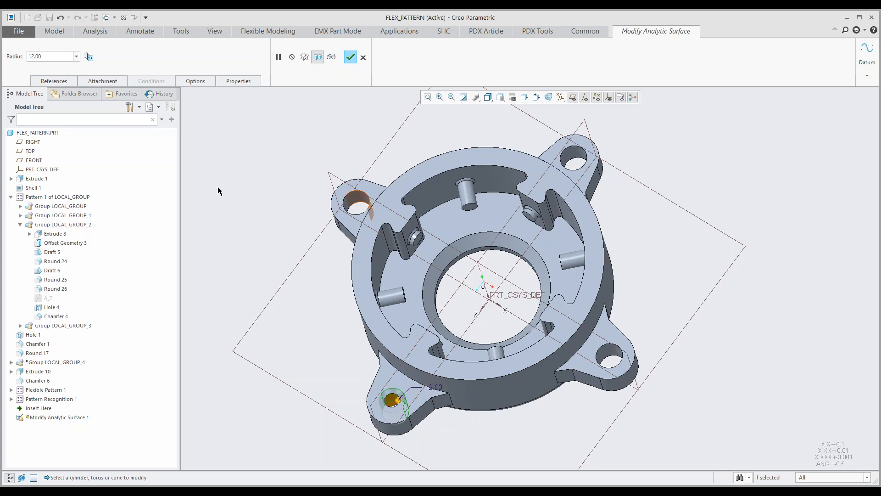
- Propagate the hole radius modification to the Pattern Recognition 1 feature and complete it
{"action": "left_click", "coordinate": [197, 82]}
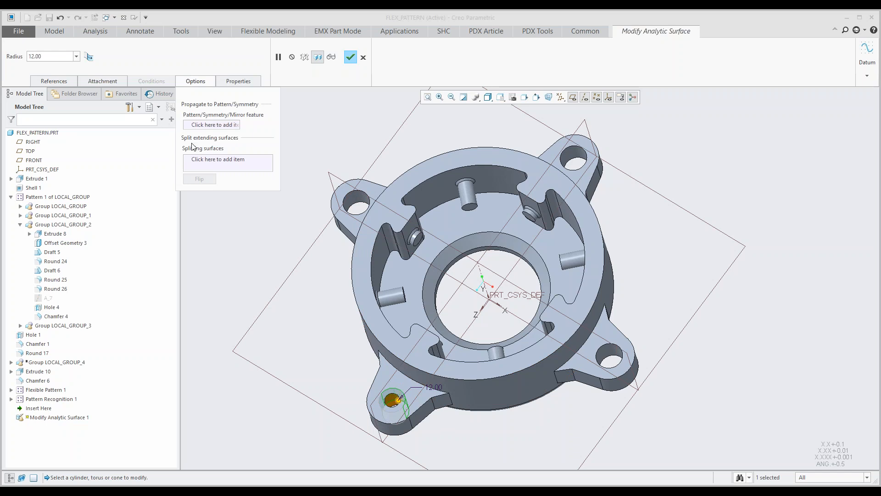
{"action": "left_click", "coordinate": [212, 125]}
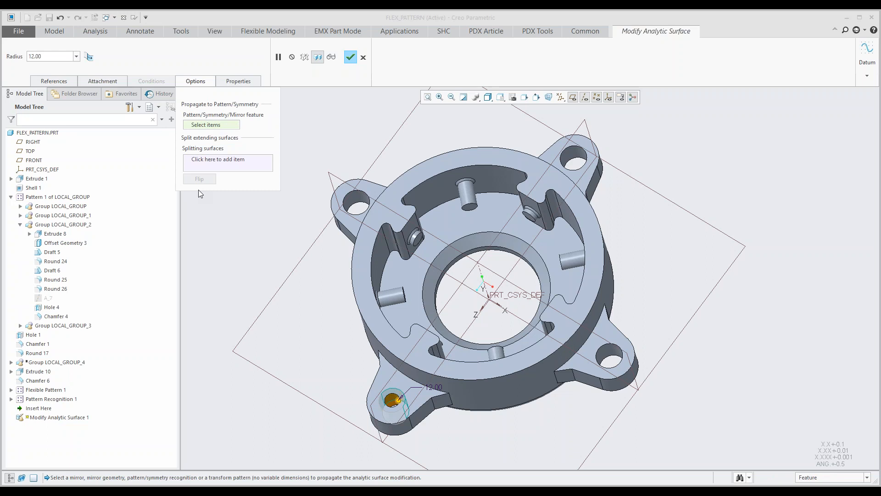
{"action": "left_click", "coordinate": [54, 399]}
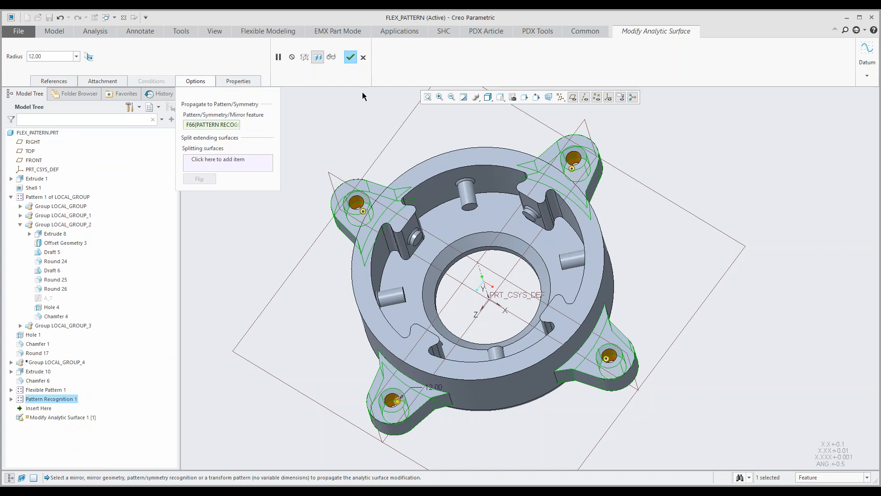
{"action": "left_click", "coordinate": [350, 57]}
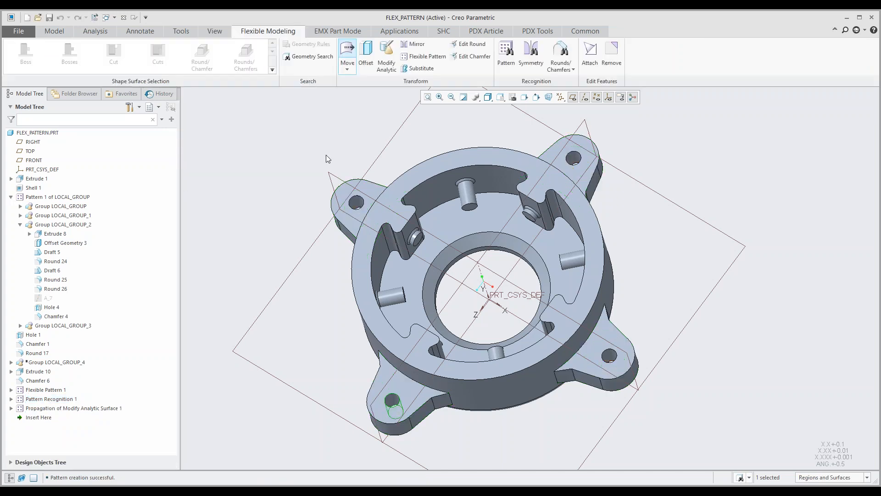
{"action": "key", "text": "ctrl+d"}
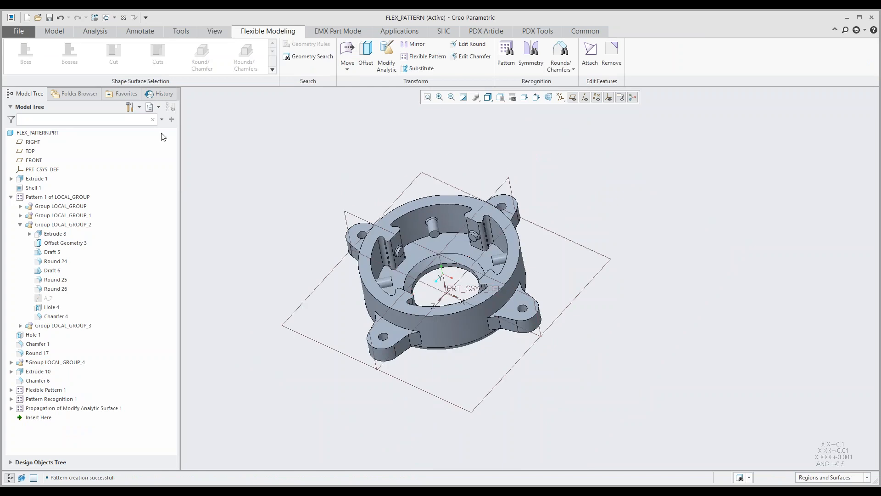
- Switch to the 17 oct 18 FMX_Webinar.ppt presentation in PowerPoint and run its slide show from the beginning to the Contact Information slide
{"action": "left_click", "coordinate": [114, 19]}
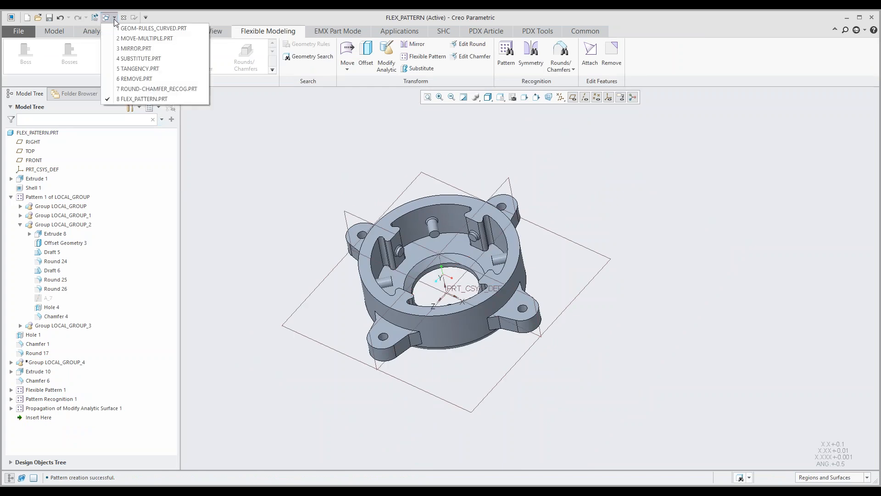
{"action": "left_click", "coordinate": [307, 200]}
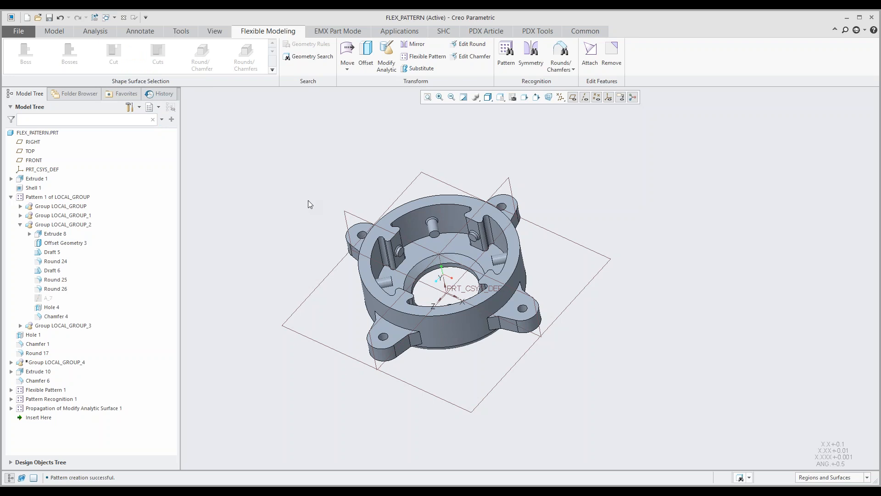
{"action": "mouse_move", "coordinate": [327, 491]}
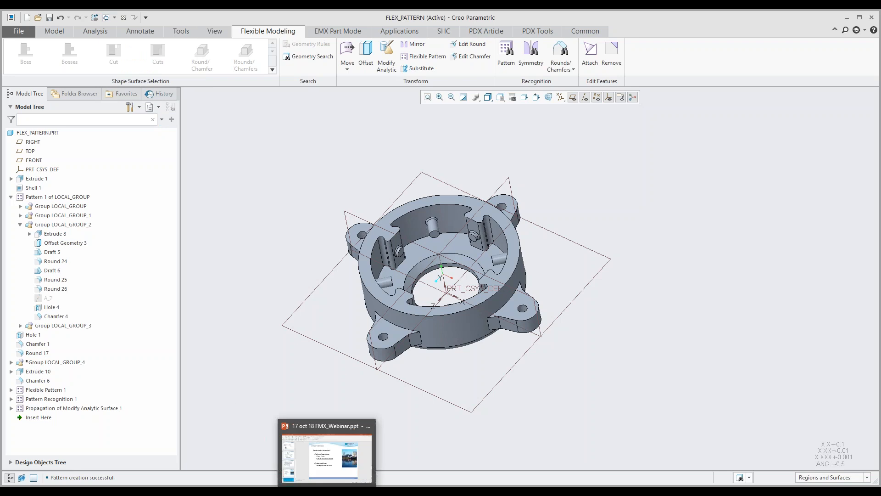
{"action": "left_click", "coordinate": [330, 464]}
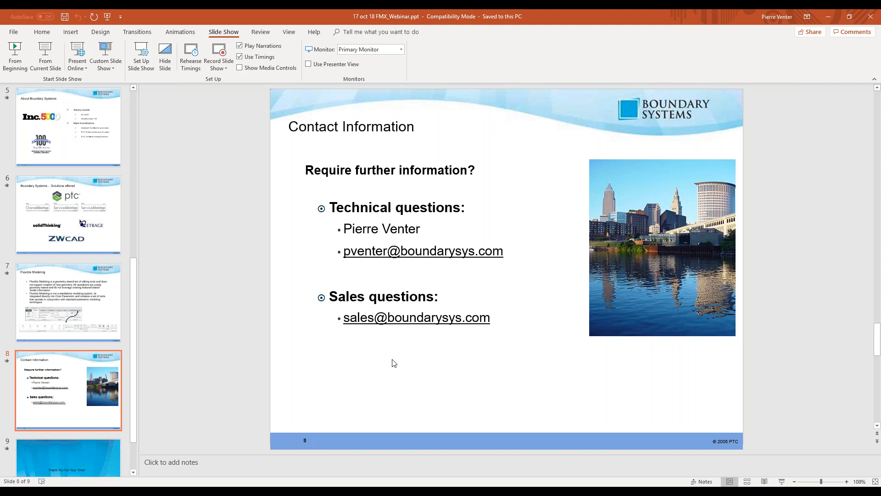
{"action": "key", "text": "F5"}
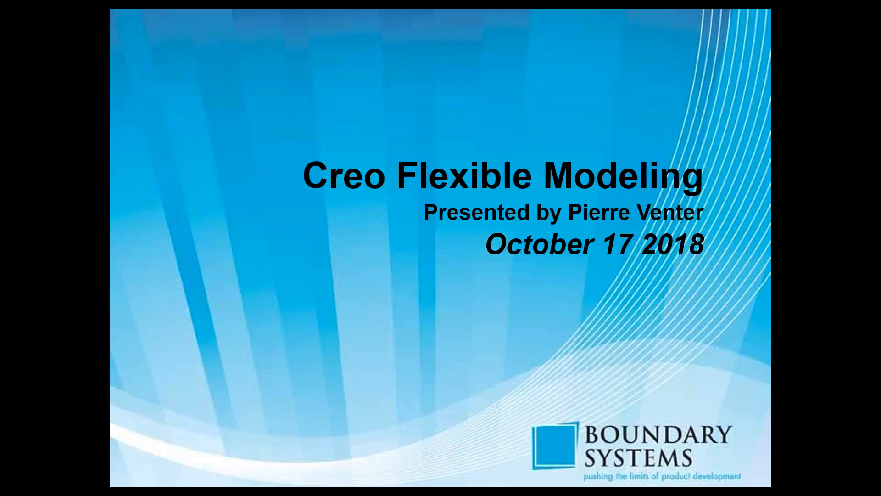
{"action": "key", "text": "Right"}
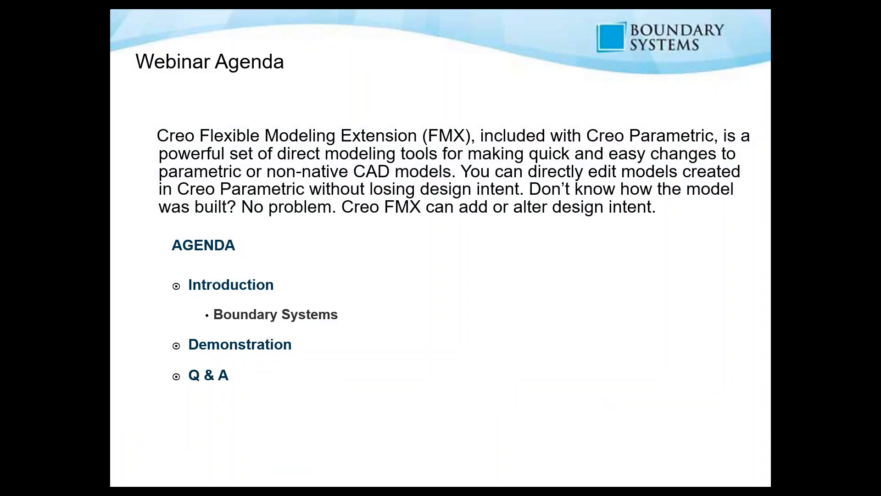
{"action": "key", "text": "Right"}
{"action": "key", "text": "Right"}
{"action": "key", "text": "Right"}
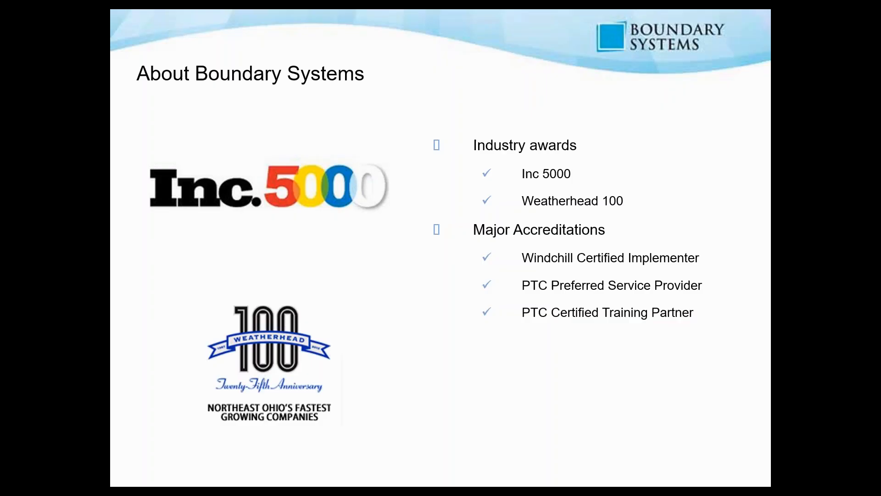
{"action": "key", "text": "Right"}
{"action": "key", "text": "Right"}
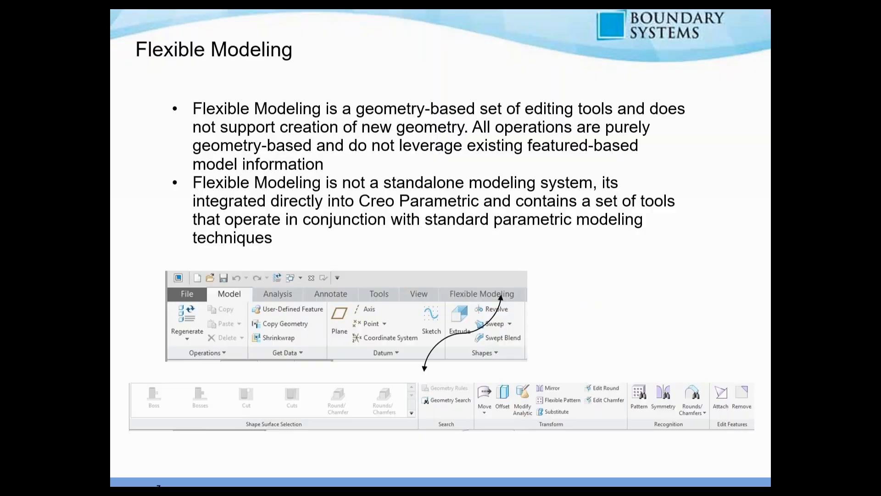
{"action": "key", "text": "Right"}
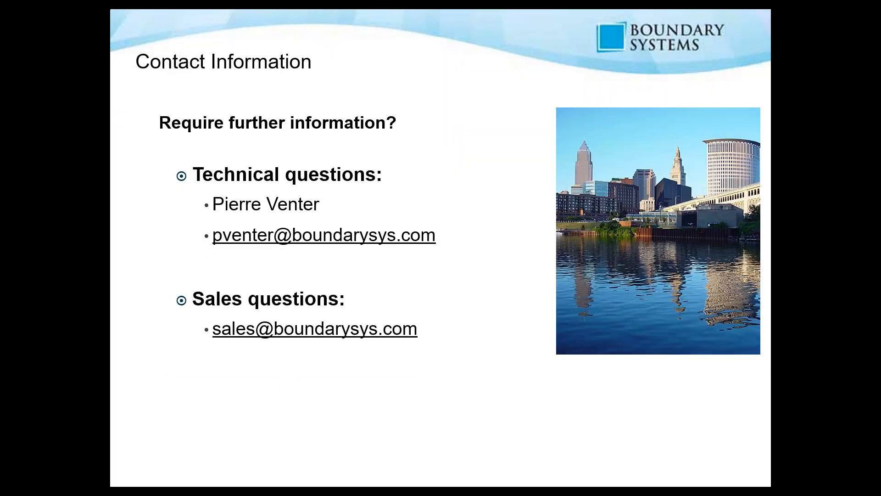
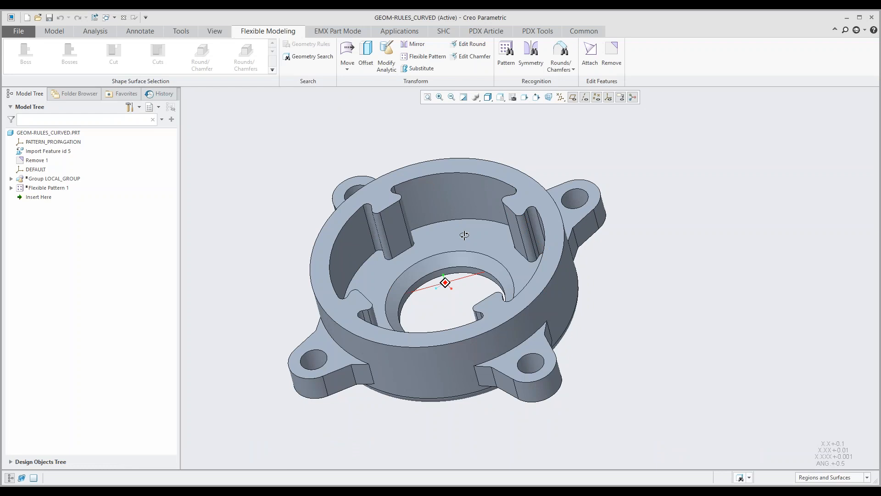
- Switch from the GEOM-RULES_CURVED.PRT model to MOVE-MULTIPLE.PRT
{"action": "left_click", "coordinate": [115, 17]}
{"action": "left_click", "coordinate": [140, 38]}
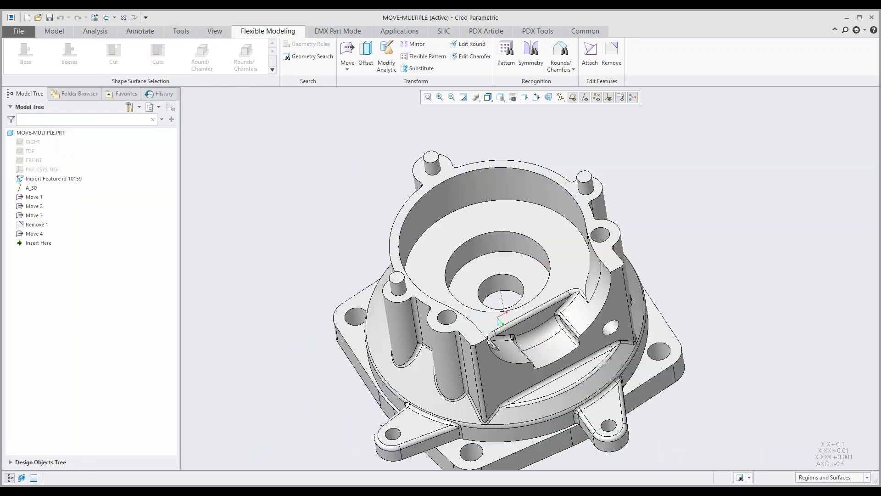
{"action": "mouse_move", "coordinate": [375, 289]}
{"action": "middle_mouse_down"}
{"action": "mouse_move", "coordinate": [370, 277]}
{"action": "mouse_move", "coordinate": [363, 282]}
{"action": "mouse_move", "coordinate": [374, 287]}
{"action": "middle_mouse_up"}
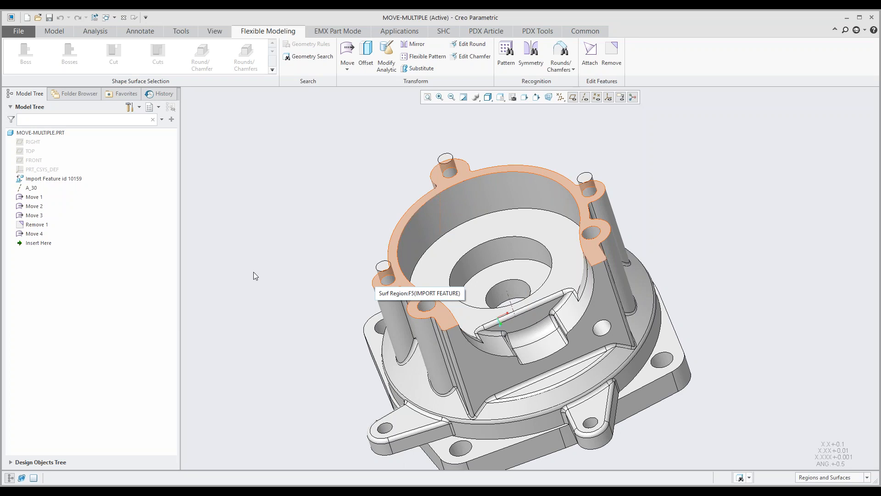
{"action": "mouse_move", "coordinate": [299, 277]}
{"action": "middle_mouse_down"}
{"action": "mouse_move", "coordinate": [307, 271]}
{"action": "mouse_move", "coordinate": [299, 279]}
{"action": "middle_mouse_up"}
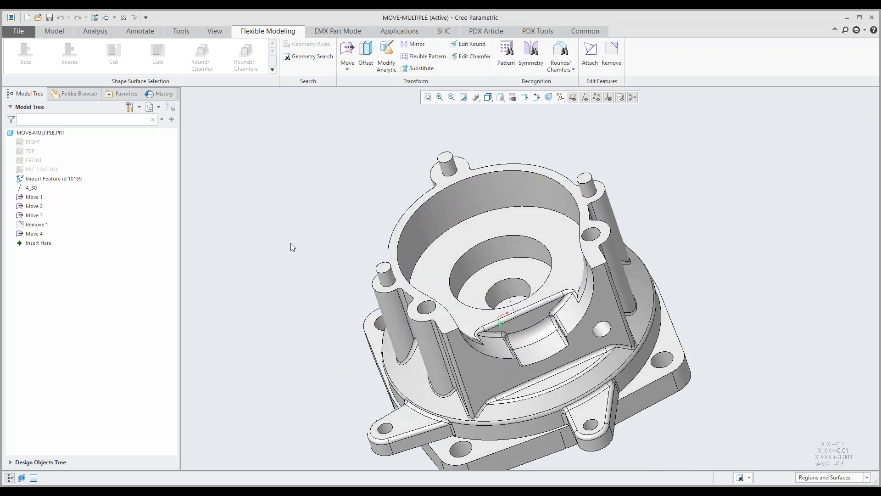
{"action": "scroll", "coordinate": [291, 247], "scroll_direction": "up", "scroll_amount": 2}
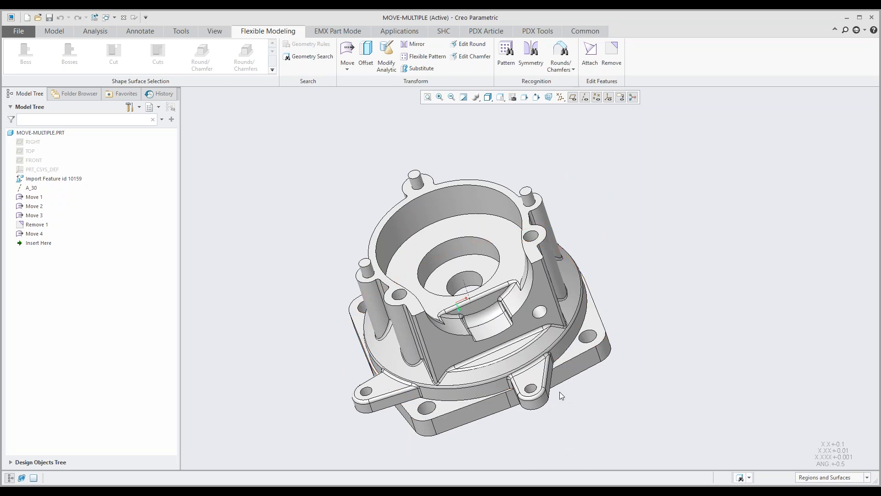
- Try to move the front mounting lug, selected as a boss shape, 13.30 with the handle origin on the upper rim face, and cancel the Move
{"action": "scroll", "coordinate": [556, 389], "scroll_direction": "down", "scroll_amount": 4}
{"action": "mouse_move", "coordinate": [547, 376]}
{"action": "middle_mouse_down"}
{"action": "mouse_move", "coordinate": [528, 373]}
{"action": "mouse_move", "coordinate": [520, 384]}
{"action": "mouse_move", "coordinate": [528, 372]}
{"action": "mouse_move", "coordinate": [524, 398]}
{"action": "middle_mouse_up"}
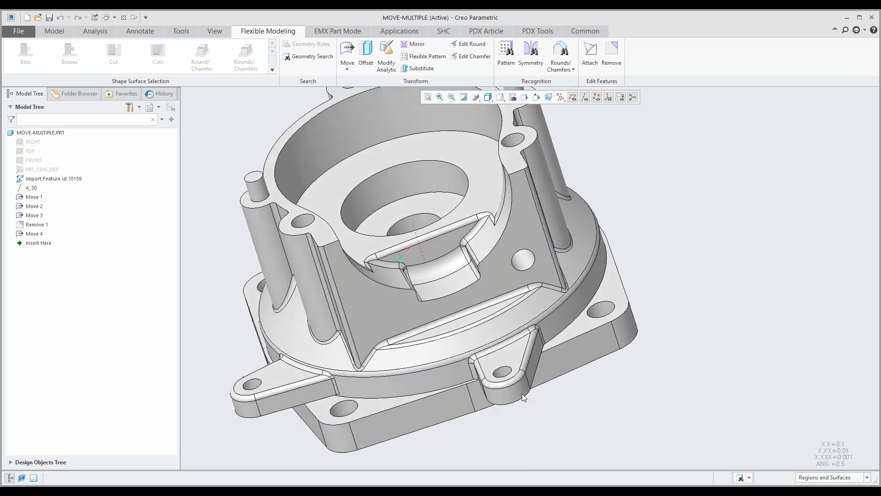
{"action": "left_click", "coordinate": [524, 397]}
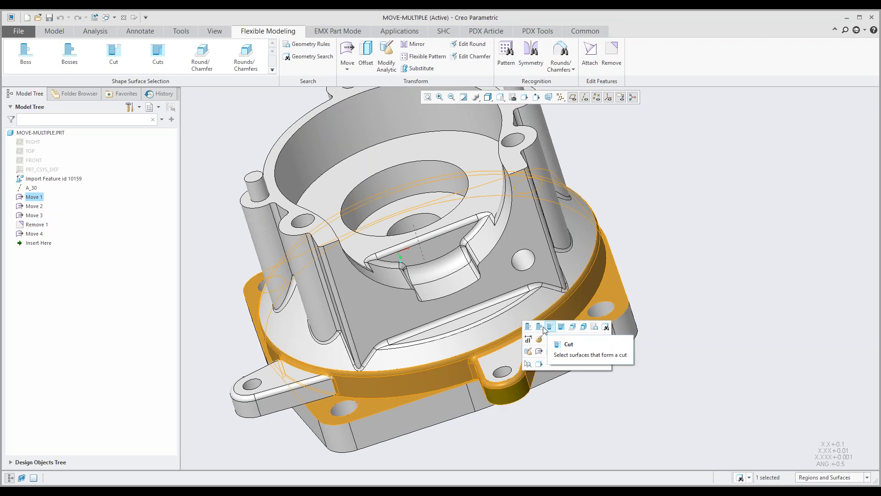
{"action": "left_click", "coordinate": [528, 327]}
{"action": "scroll", "coordinate": [475, 301], "scroll_direction": "down", "scroll_amount": 3}
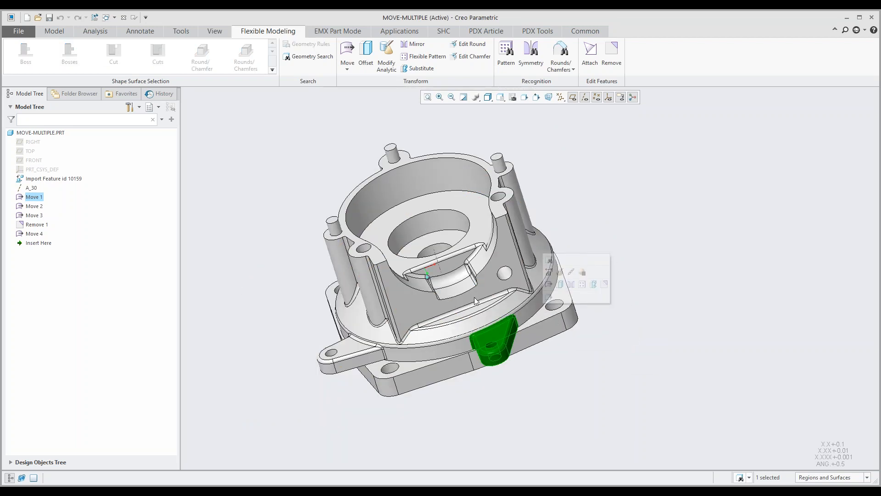
{"action": "left_click", "coordinate": [348, 51]}
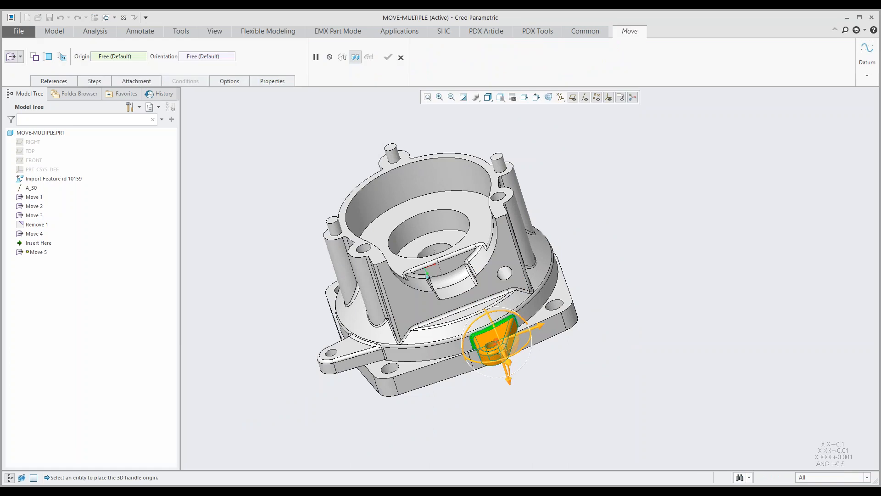
{"action": "left_click", "coordinate": [498, 212]}
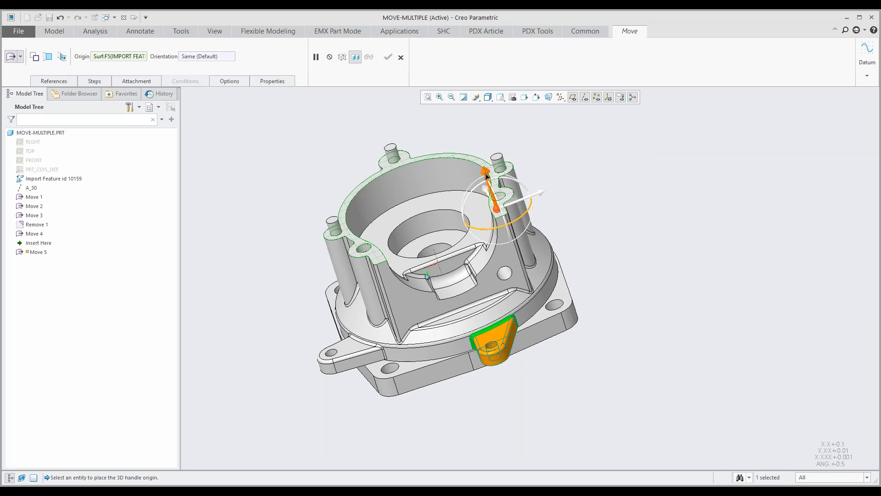
{"action": "left_click_drag", "start_coordinate": [485, 176], "coordinate": [489, 187]}
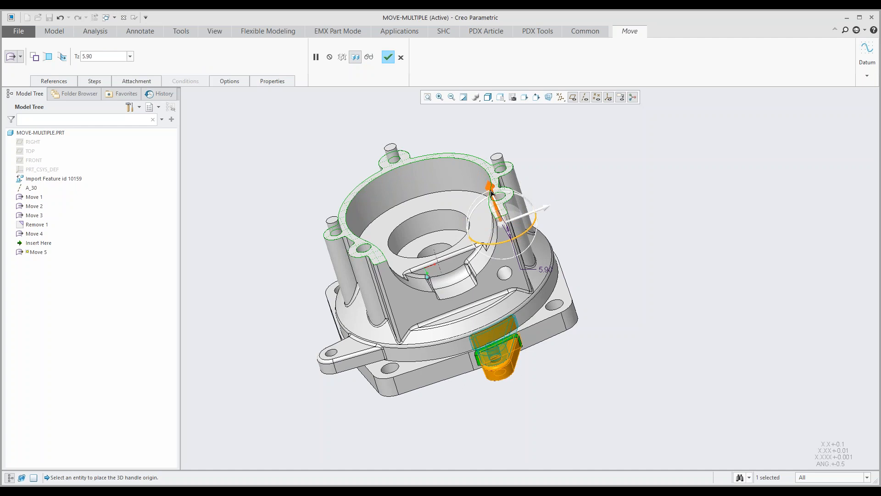
{"action": "left_click_drag", "start_coordinate": [491, 193], "coordinate": [497, 220]}
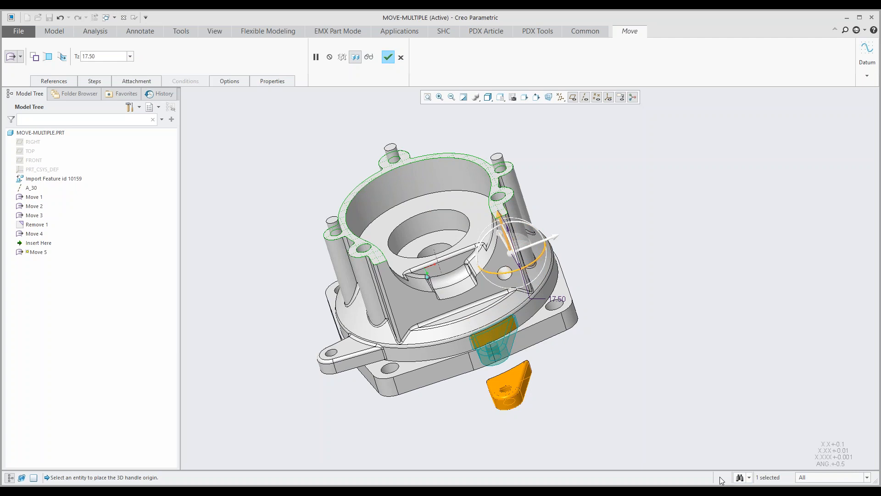
{"action": "left_click_drag", "start_coordinate": [500, 220], "coordinate": [498, 212]}
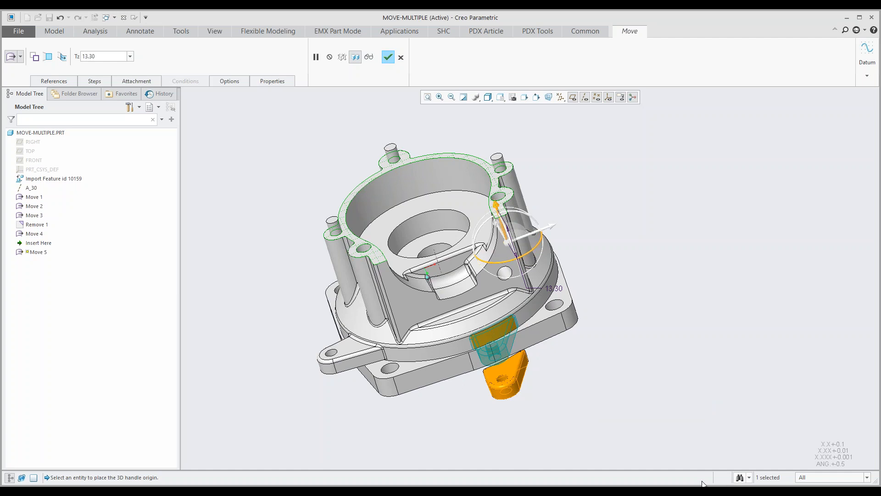
{"action": "left_click", "coordinate": [401, 58]}
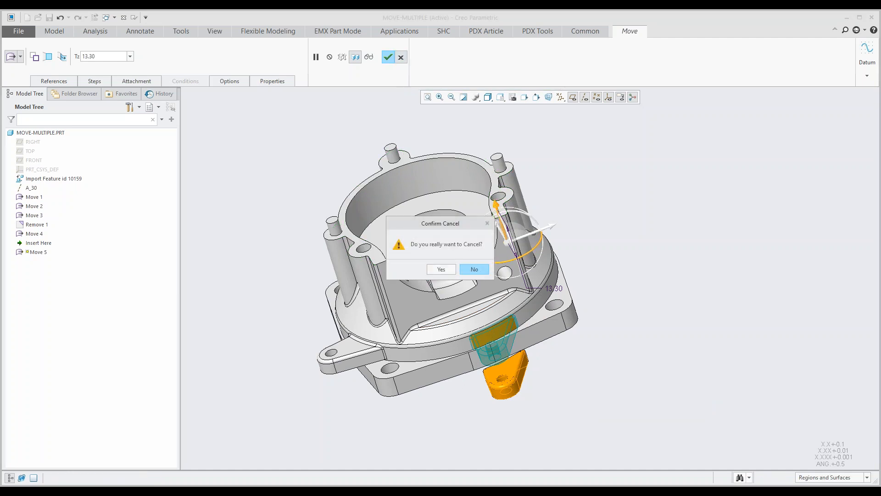
{"action": "left_click", "coordinate": [441, 269]}
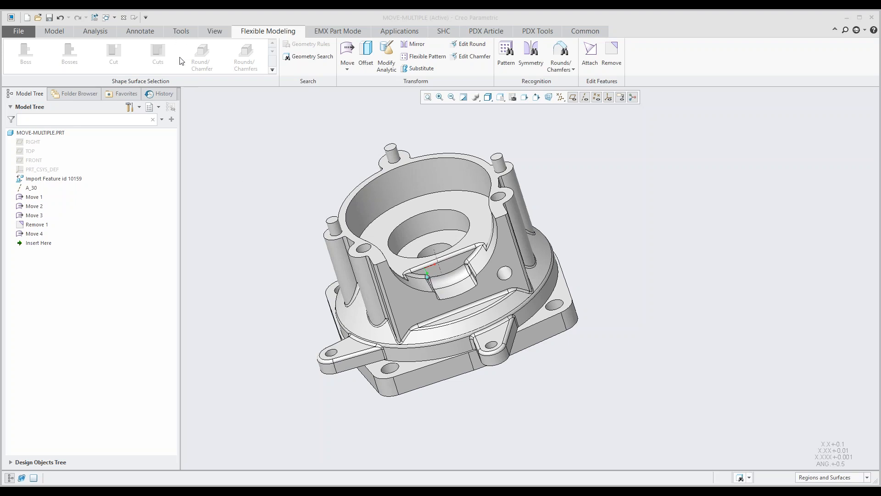
- Switch to ROUND-CHAMFER_RECOG.PRT, view its underside and close its window
{"action": "left_click", "coordinate": [114, 17]}
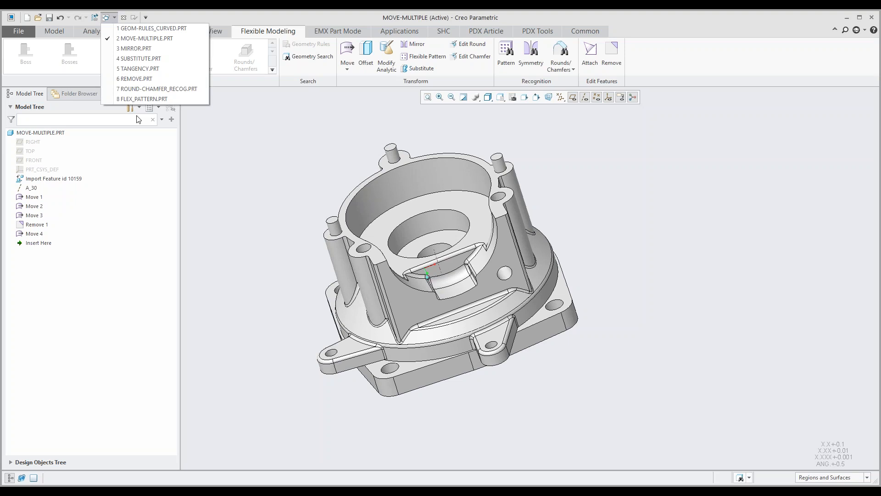
{"action": "left_click", "coordinate": [151, 89]}
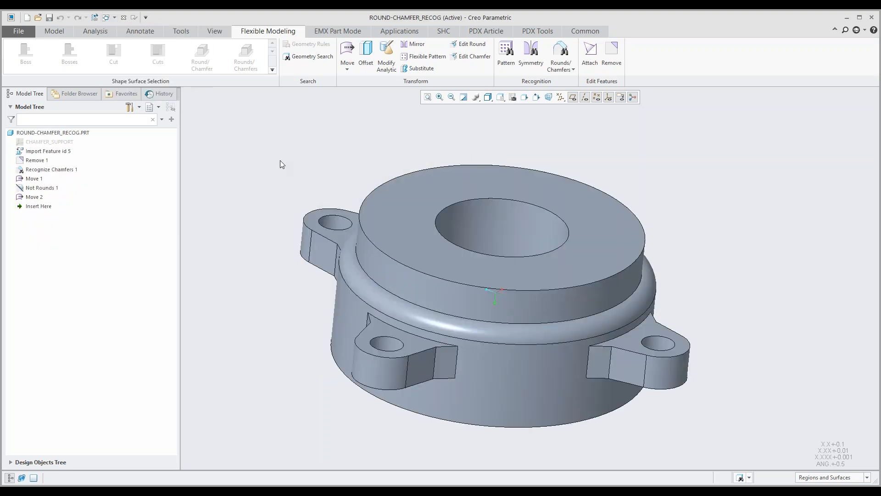
{"action": "middle_click_drag", "start_coordinate": [280, 161], "coordinate": [266, 99]}
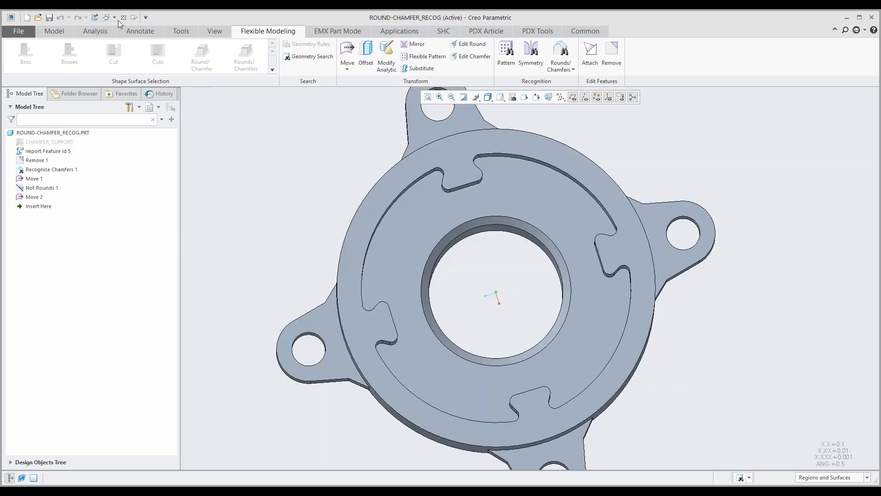
{"action": "left_click", "coordinate": [122, 19]}
- Switch to REMOVE.PRT and move the insertion point to directly after Import Feature id 5
{"action": "left_click", "coordinate": [114, 19]}
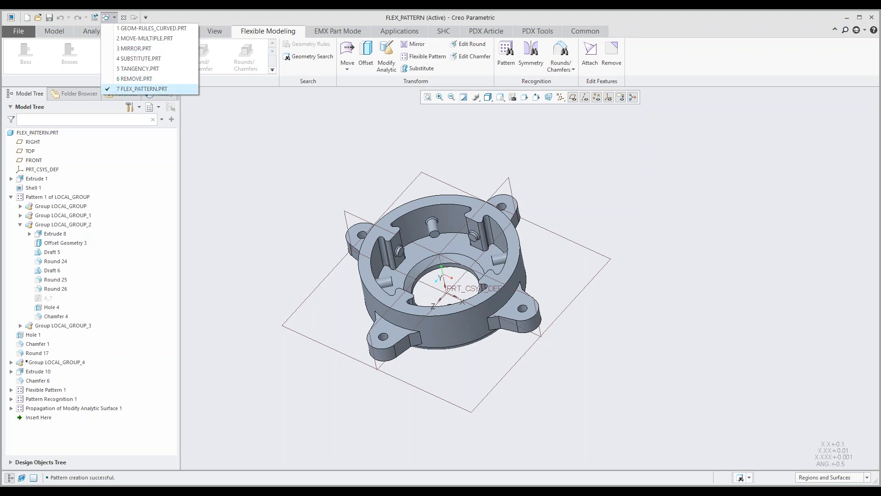
{"action": "left_click", "coordinate": [137, 78]}
{"action": "left_click_drag", "start_coordinate": [40, 166], "coordinate": [40, 156]}
- Try to remove the sloping edge round on the outer side as a single individual surface
{"action": "mouse_move", "coordinate": [414, 283]}
{"action": "middle_mouse_down"}
{"action": "mouse_move", "coordinate": [526, 243]}
{"action": "mouse_move", "coordinate": [521, 224]}
{"action": "mouse_move", "coordinate": [537, 273]}
{"action": "middle_mouse_up"}
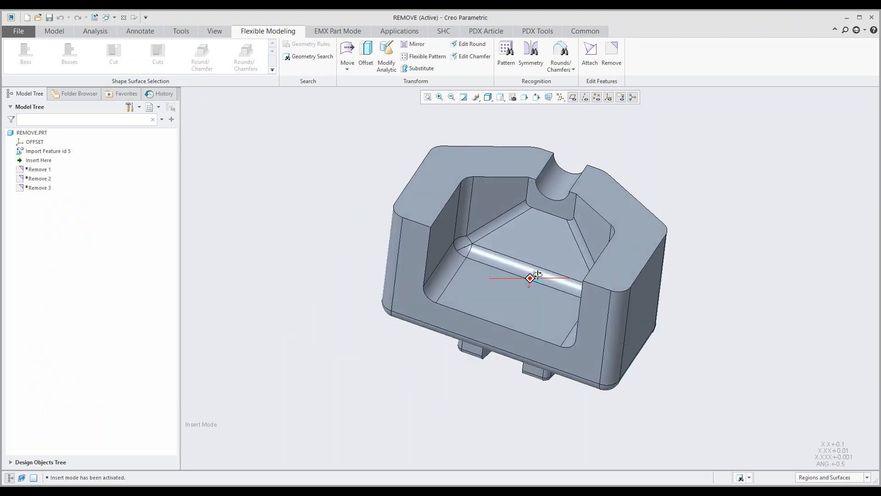
{"action": "middle_click_drag", "start_coordinate": [339, 213], "coordinate": [329, 219]}
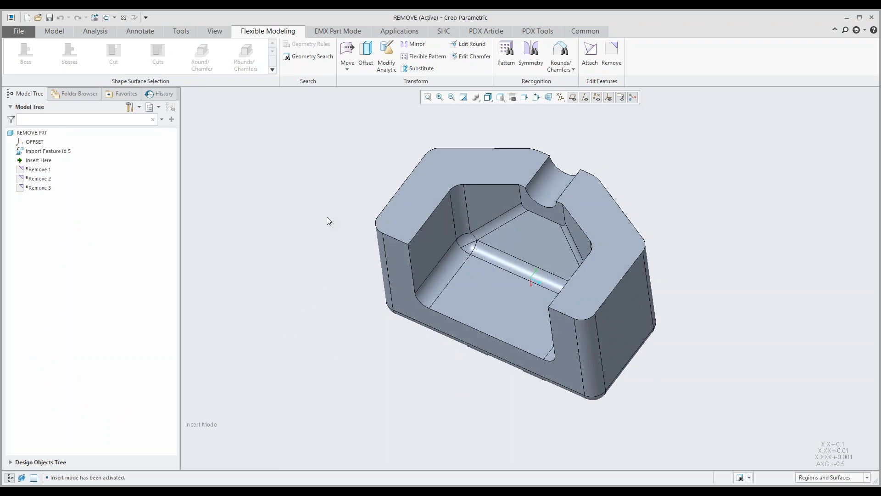
{"action": "mouse_move", "coordinate": [486, 235]}
{"action": "middle_mouse_down"}
{"action": "mouse_move", "coordinate": [428, 354]}
{"action": "mouse_move", "coordinate": [564, 317]}
{"action": "middle_mouse_up"}
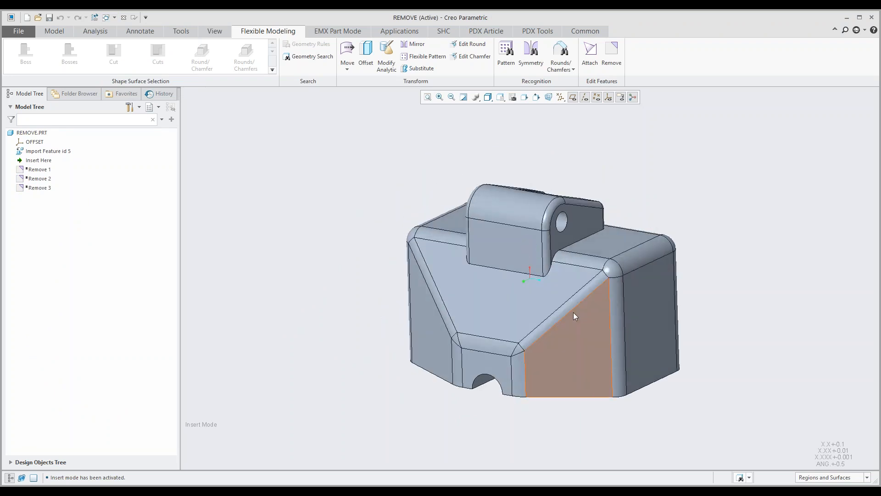
{"action": "left_click", "coordinate": [572, 299]}
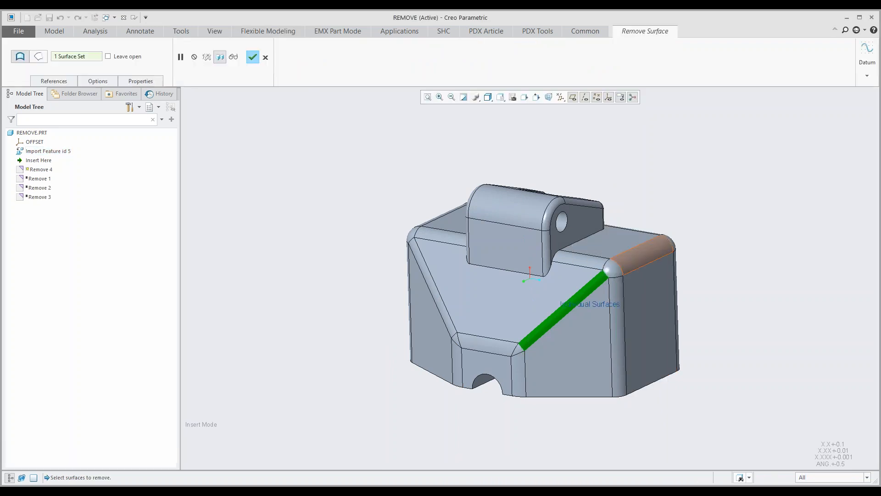
{"action": "left_click", "coordinate": [253, 57]}
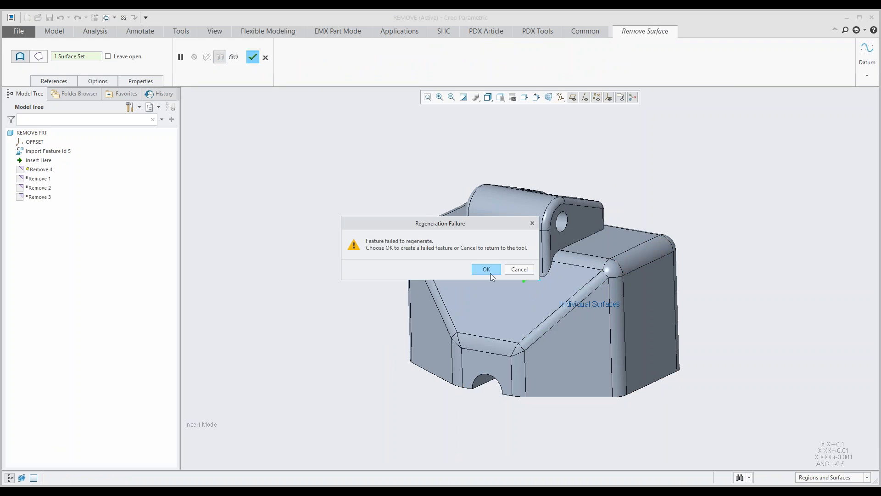
{"action": "left_click", "coordinate": [518, 270]}
- Resume Remove Surface, add the corner round and both adjoining vertical edge rounds to the sloping round's set, and cancel the removal
{"action": "scroll", "coordinate": [618, 285], "scroll_direction": "up", "scroll_amount": 4}
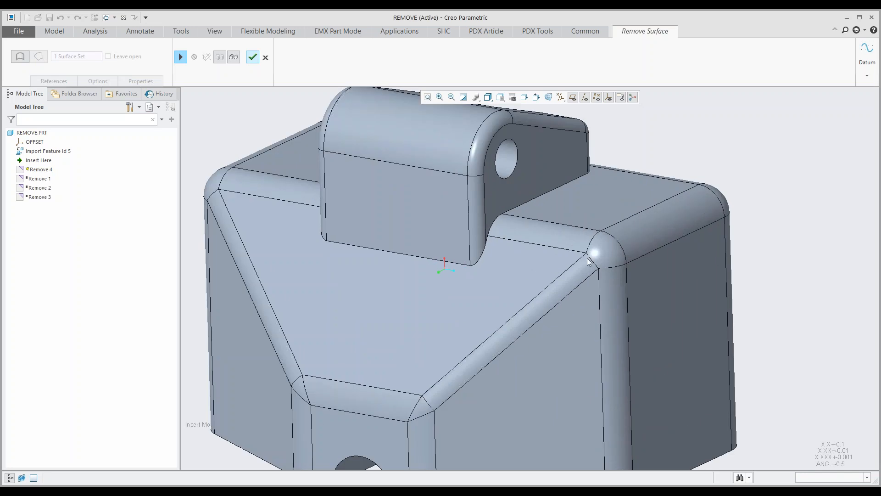
{"action": "left_click", "coordinate": [181, 56]}
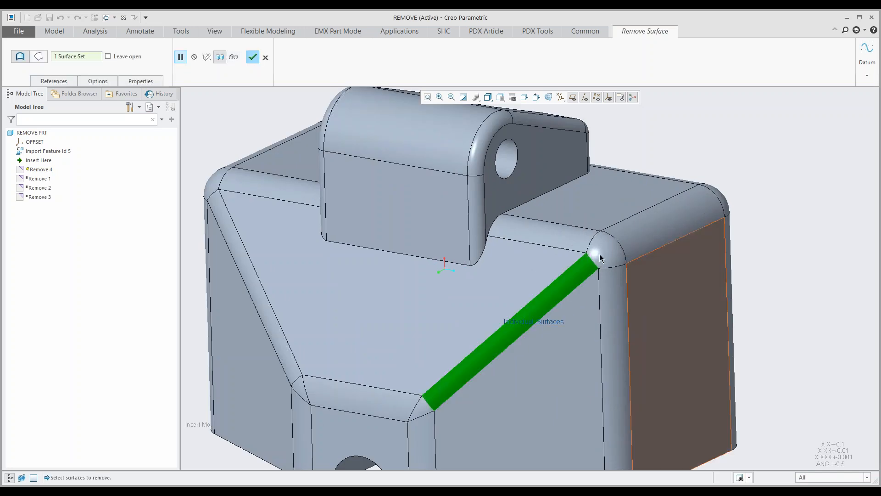
{"action": "scroll", "coordinate": [710, 208], "scroll_direction": "down", "scroll_amount": 2}
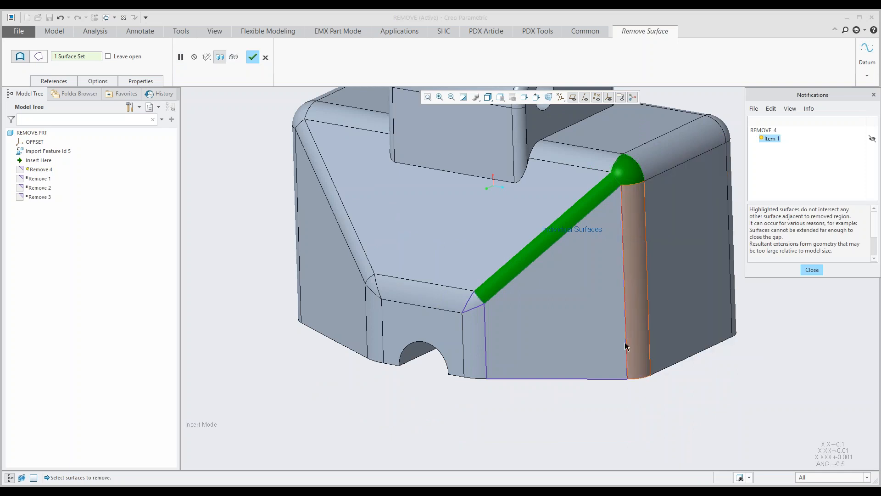
{"action": "left_click", "coordinate": [631, 278], "text": "ctrl"}
{"action": "scroll", "coordinate": [451, 342], "scroll_direction": "up", "scroll_amount": 2}
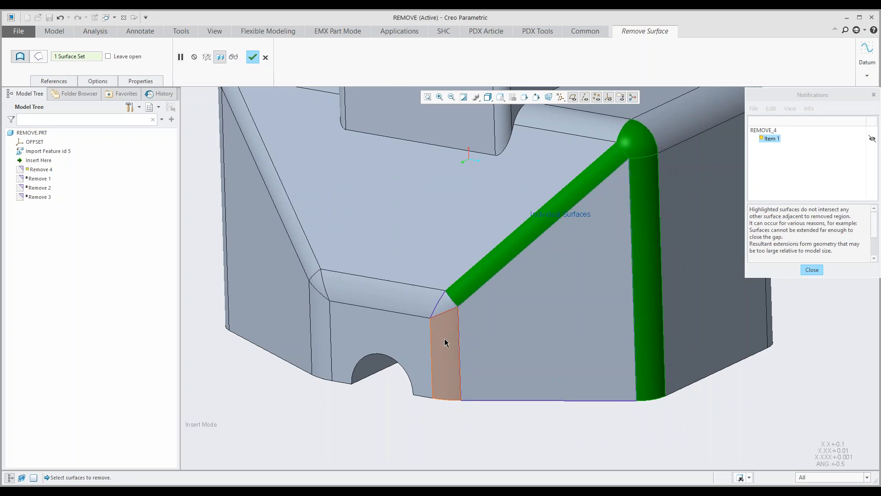
{"action": "left_click", "coordinate": [445, 343], "text": "ctrl"}
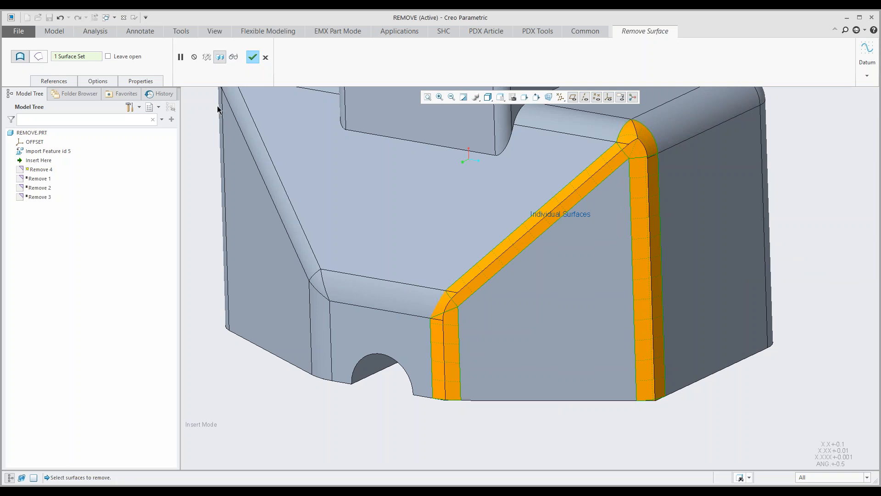
{"action": "left_click", "coordinate": [265, 57]}
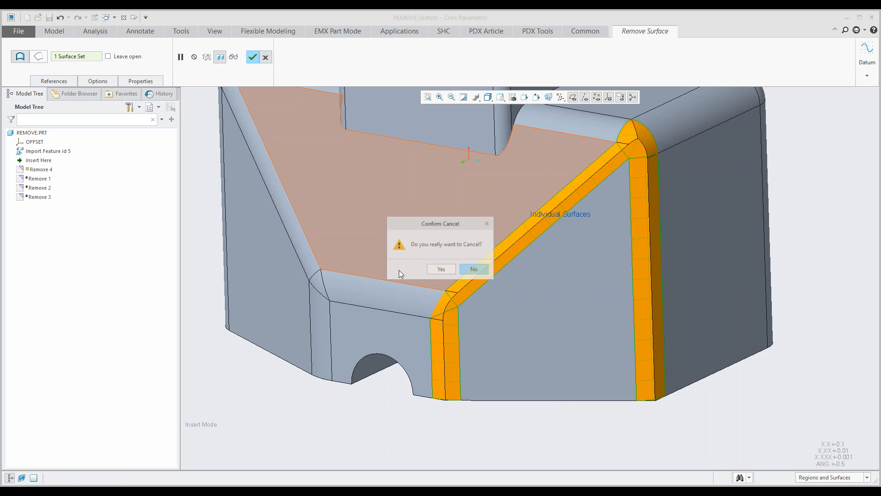
{"action": "left_click", "coordinate": [439, 270]}
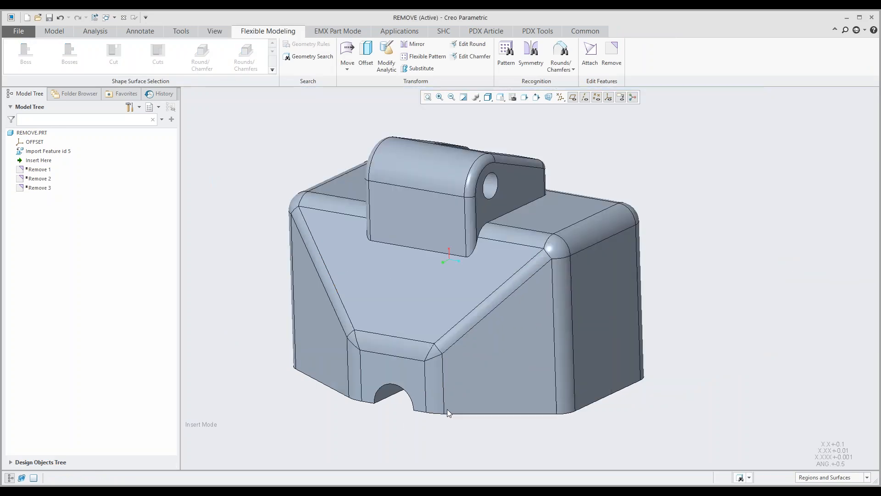
- Select the sloping edge round with the Round/Chamfer shape selection and remove it
{"action": "left_click", "coordinate": [468, 324]}
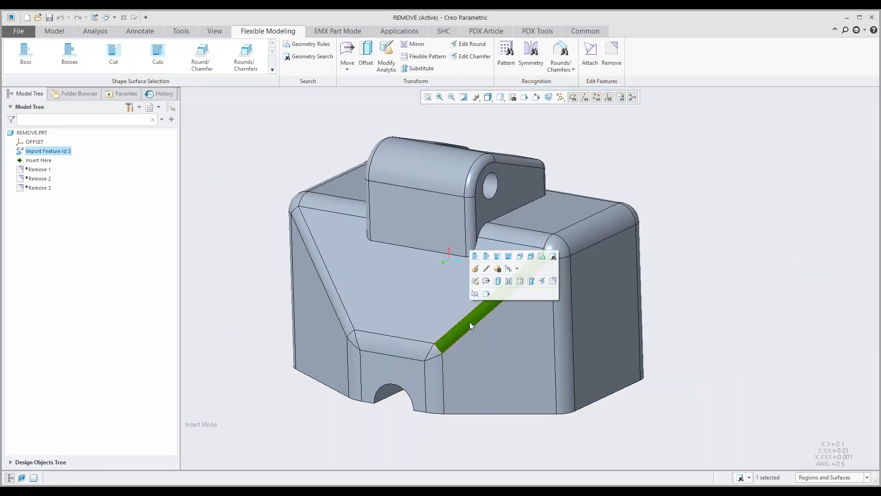
{"action": "left_click", "coordinate": [520, 260]}
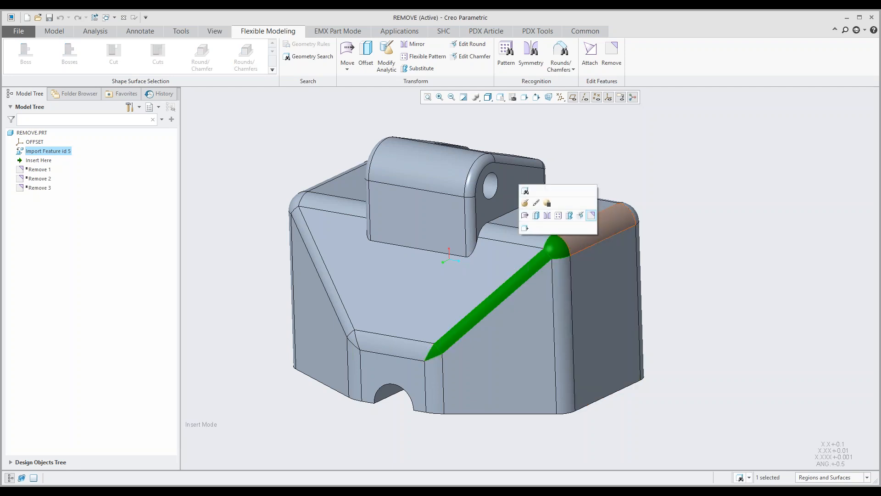
{"action": "left_click", "coordinate": [591, 216]}
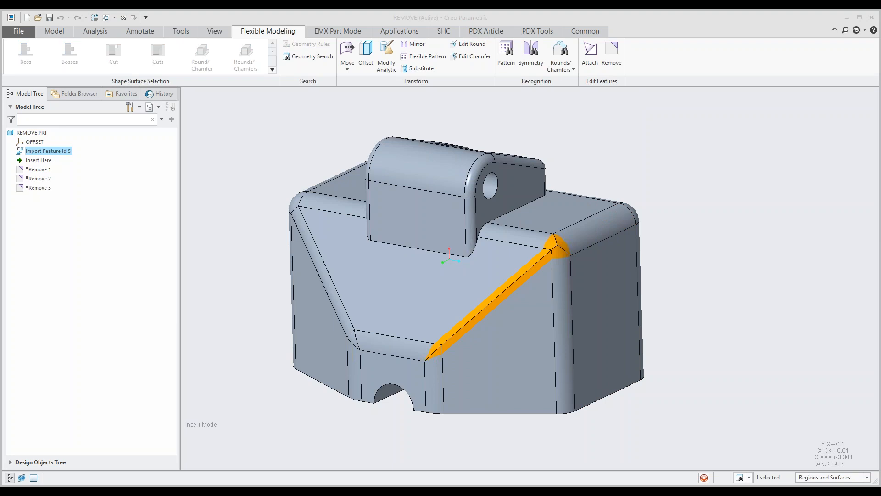
{"action": "middle_click_drag", "start_coordinate": [523, 322], "coordinate": [515, 356]}
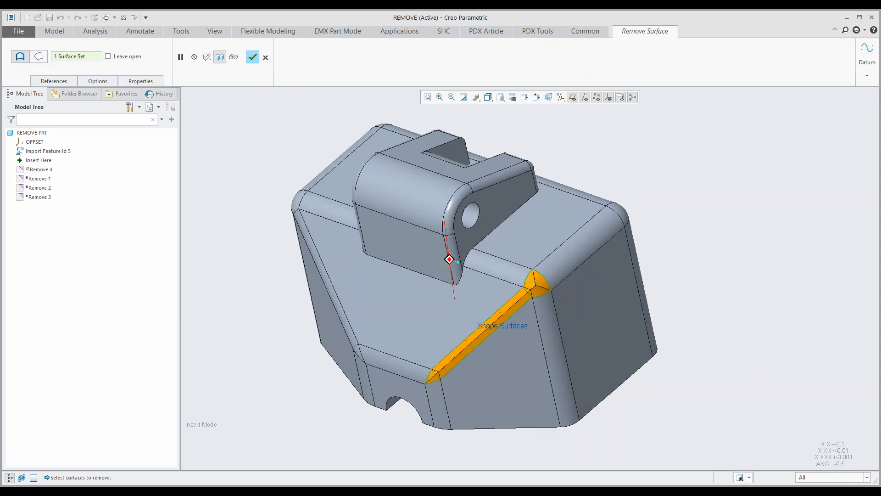
{"action": "middle_click", "coordinate": [266, 149]}
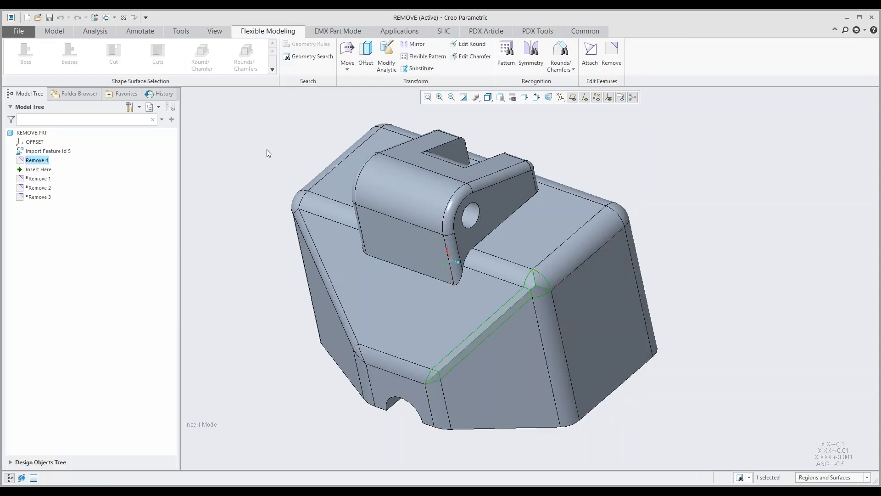
- Select the upper side edge round beside the hinge boss with the Round/Chamfer shape selection and remove it
{"action": "middle_click_drag", "start_coordinate": [268, 152], "coordinate": [253, 171]}
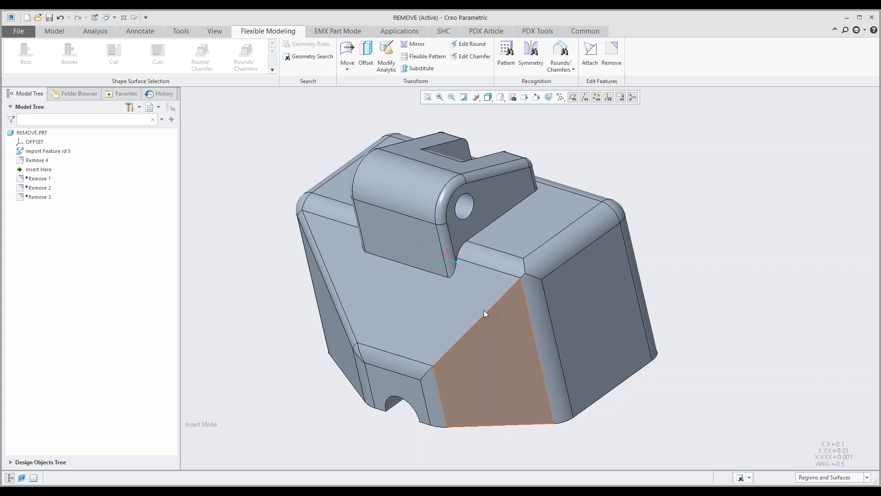
{"action": "left_click", "coordinate": [547, 263]}
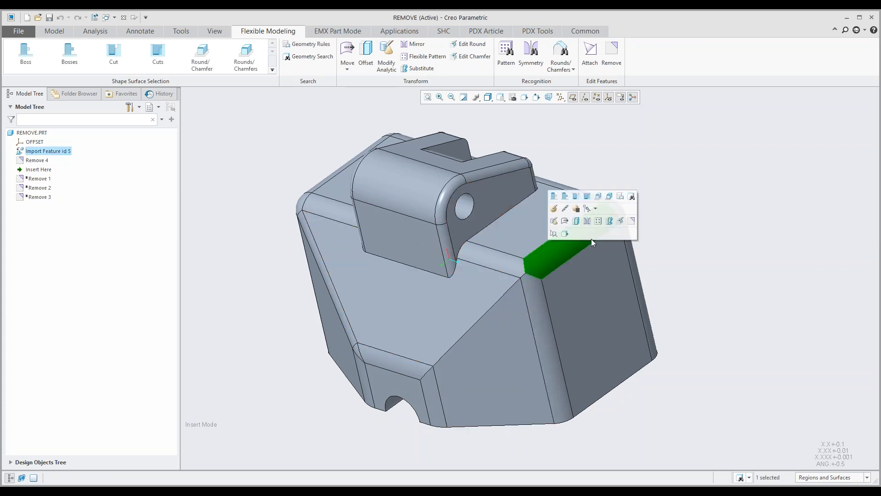
{"action": "left_click", "coordinate": [598, 196]}
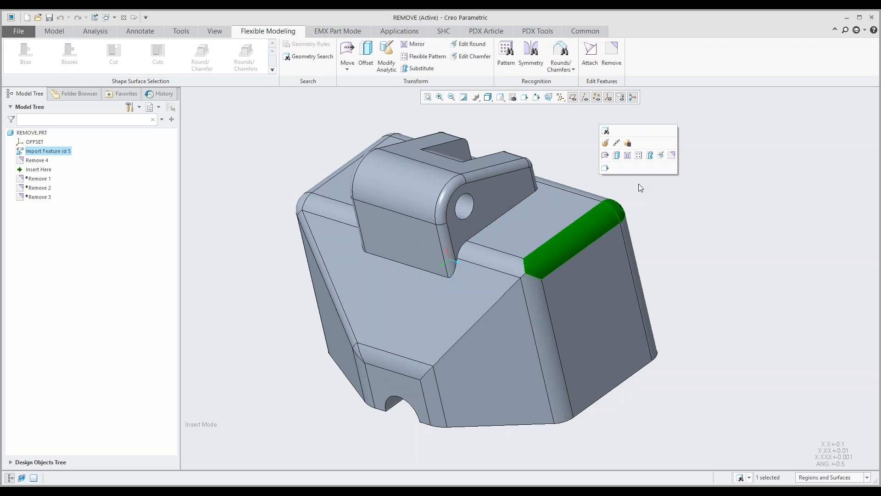
{"action": "left_click", "coordinate": [674, 157]}
{"action": "middle_click_drag", "start_coordinate": [671, 159], "coordinate": [545, 270]}
{"action": "left_click", "coordinate": [252, 58]}
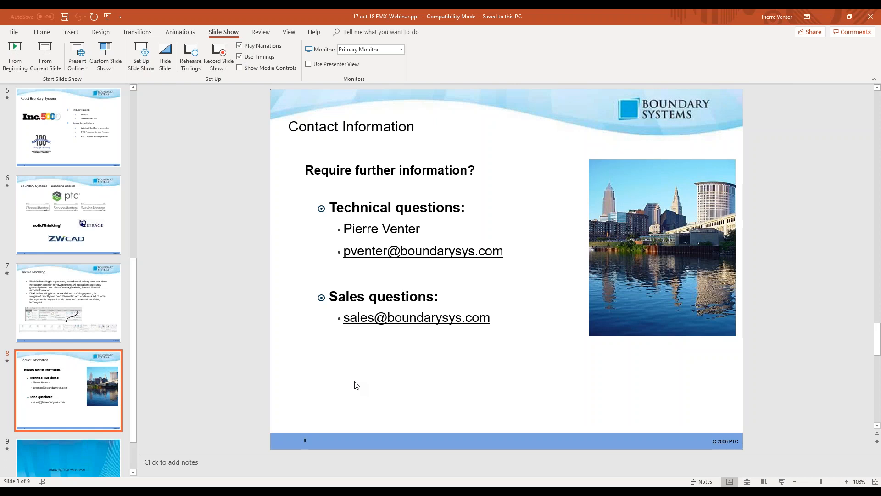
- Switch to the 17 oct 18 FMX_Webinar.ppt presentation in PowerPoint, run its slide show from the beginning and advance through the opening slides
{"action": "key", "text": "F5"}
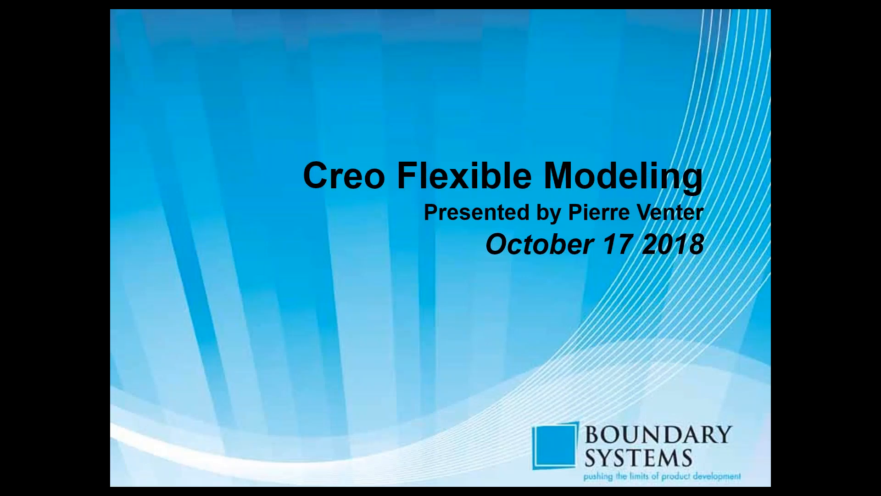
{"action": "key", "text": "Right"}
{"action": "key", "text": "Right"}
{"action": "key", "text": "Right"}
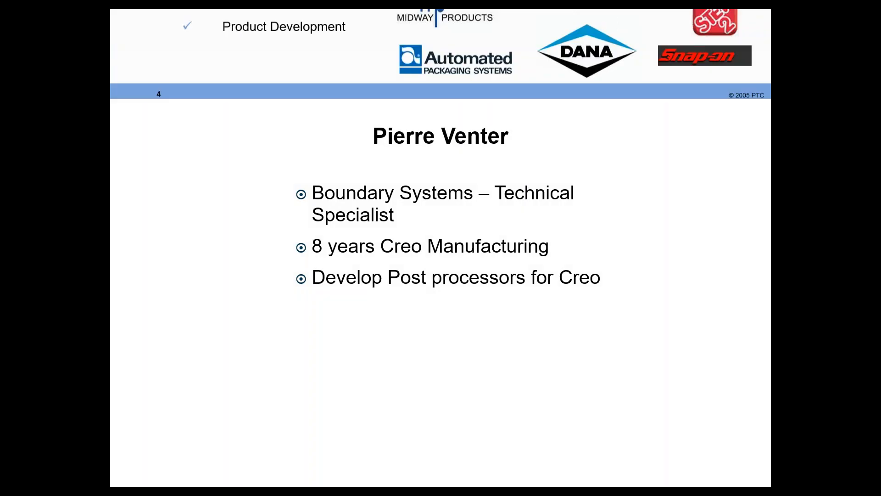